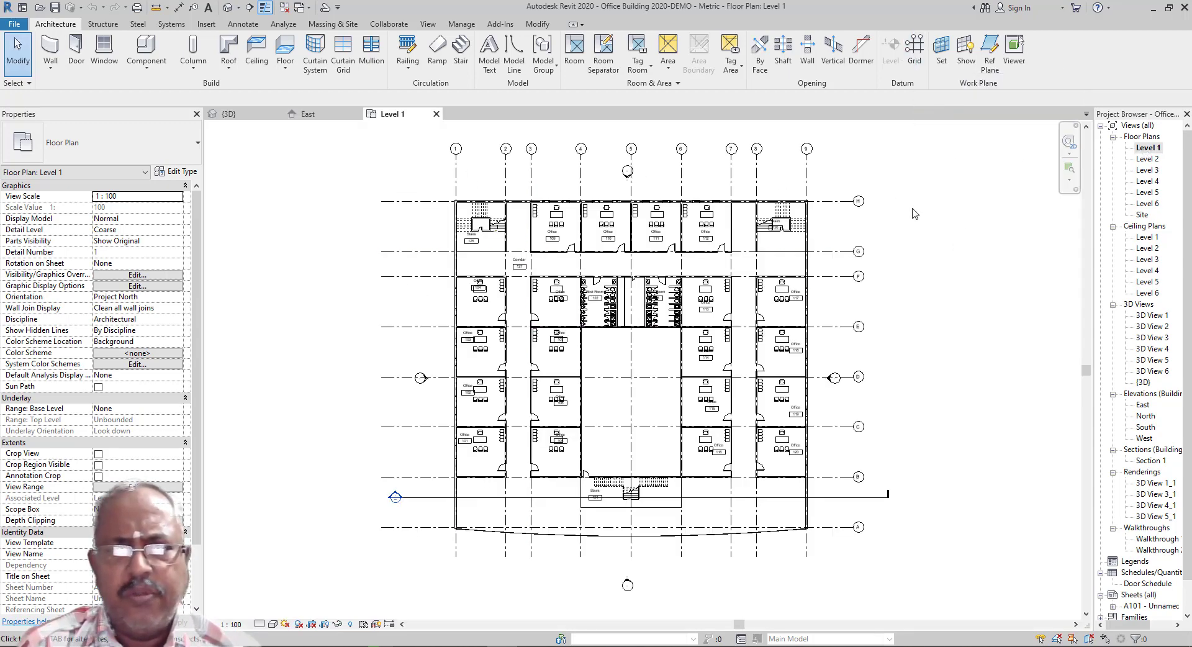
scroll(868, 250, "up", 2)
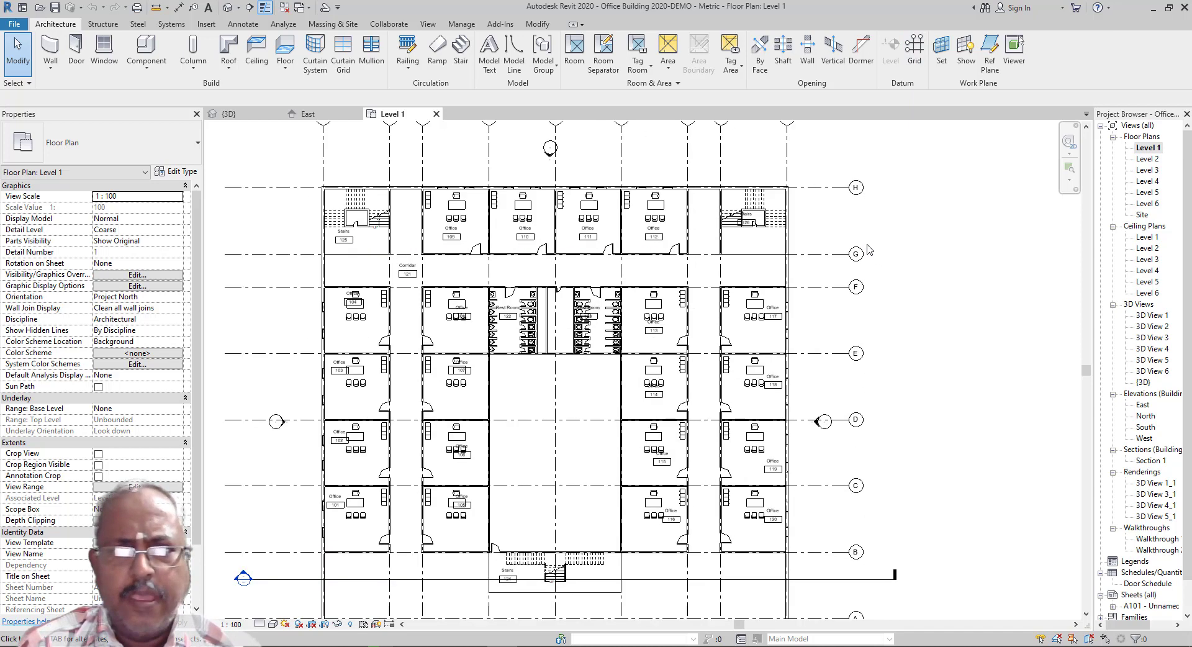
scroll(869, 247, "down", 2)
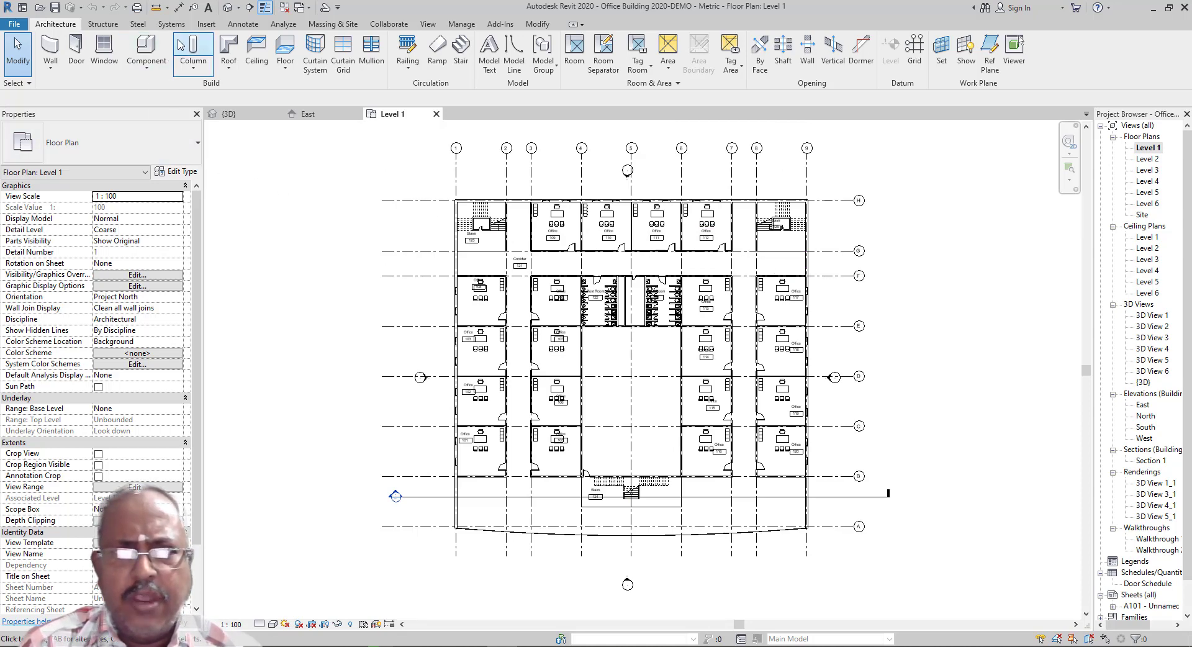
left_click(206, 24)
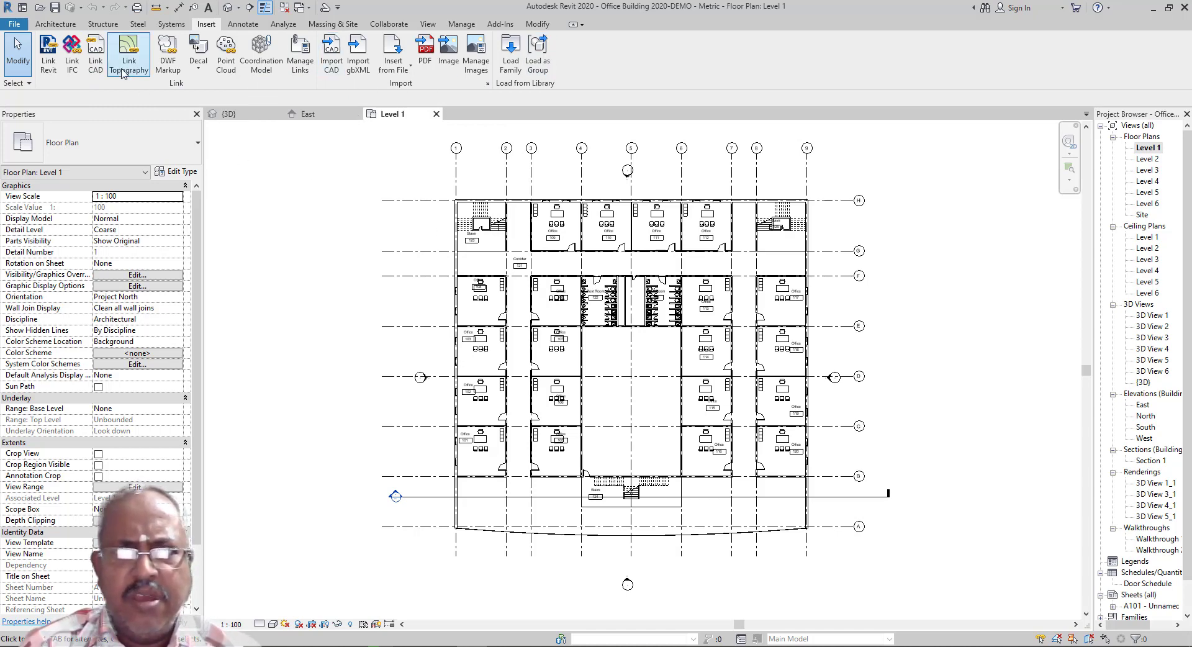
left_click(55, 24)
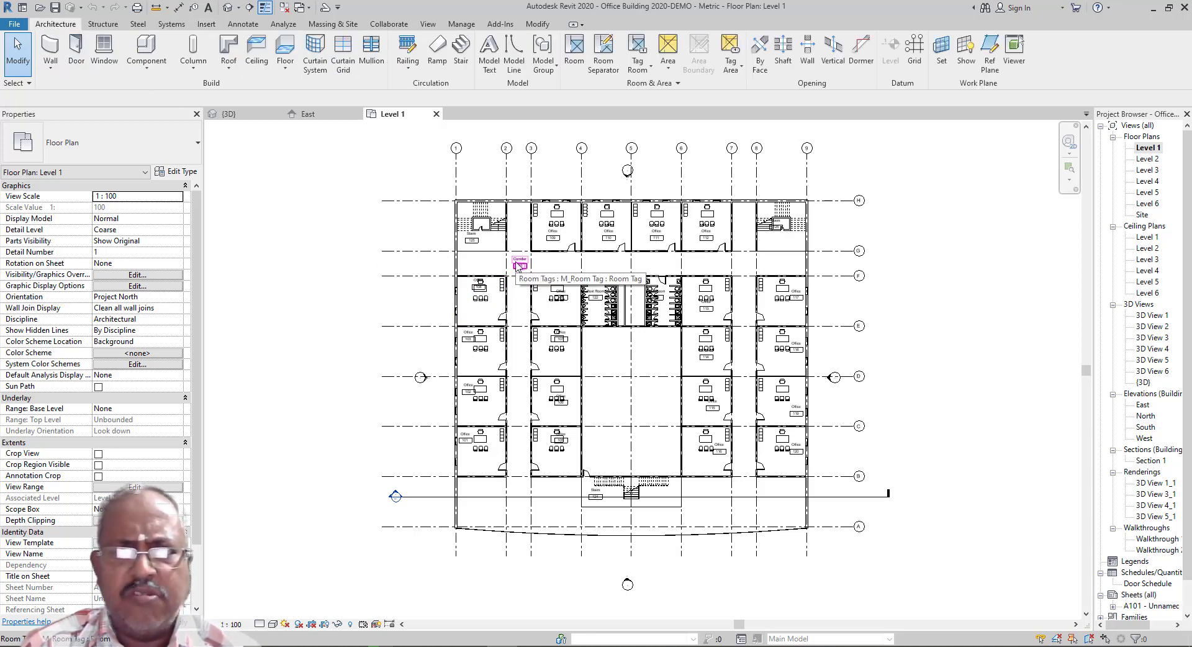
scroll(518, 265, "up", 3)
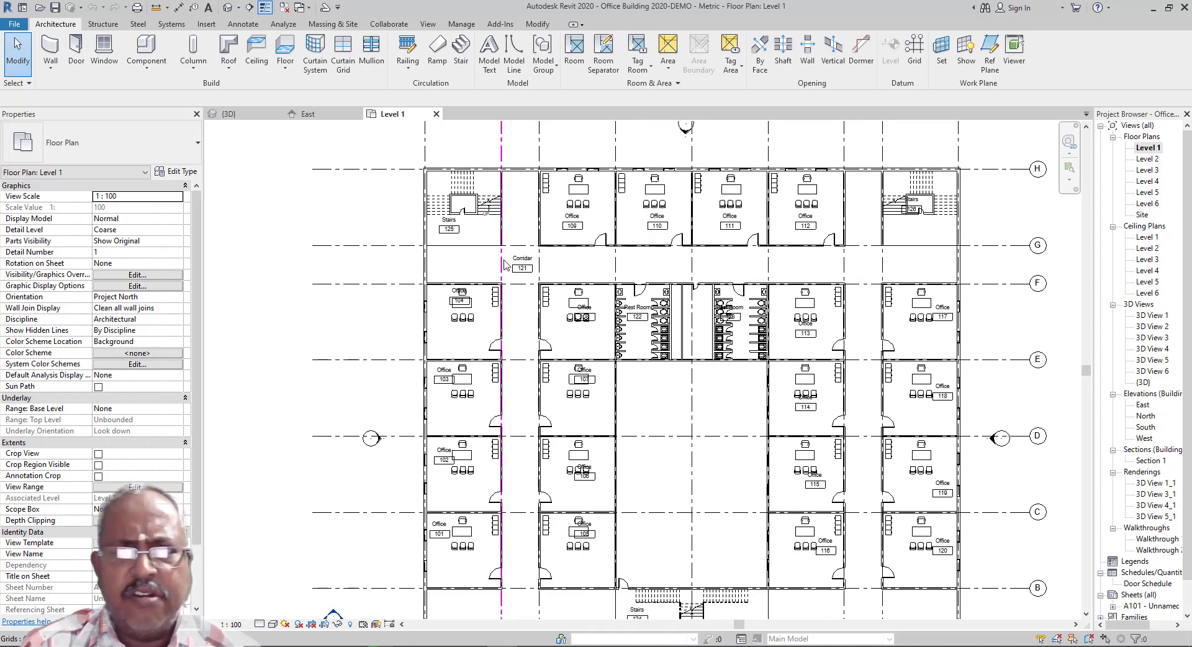
scroll(504, 265, "down", 3)
scroll(497, 266, "up", 1)
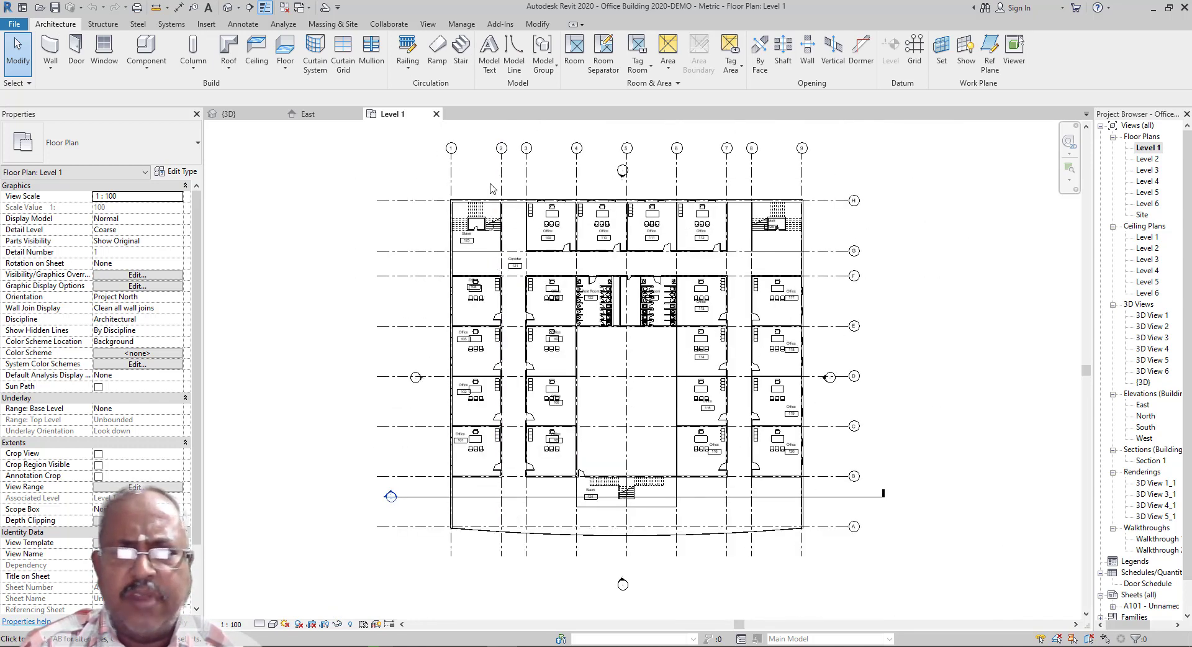
Examine the wall tool's options and the layer structure of the Generic - 250MM basic wall type without changing it.
left_click(56, 75)
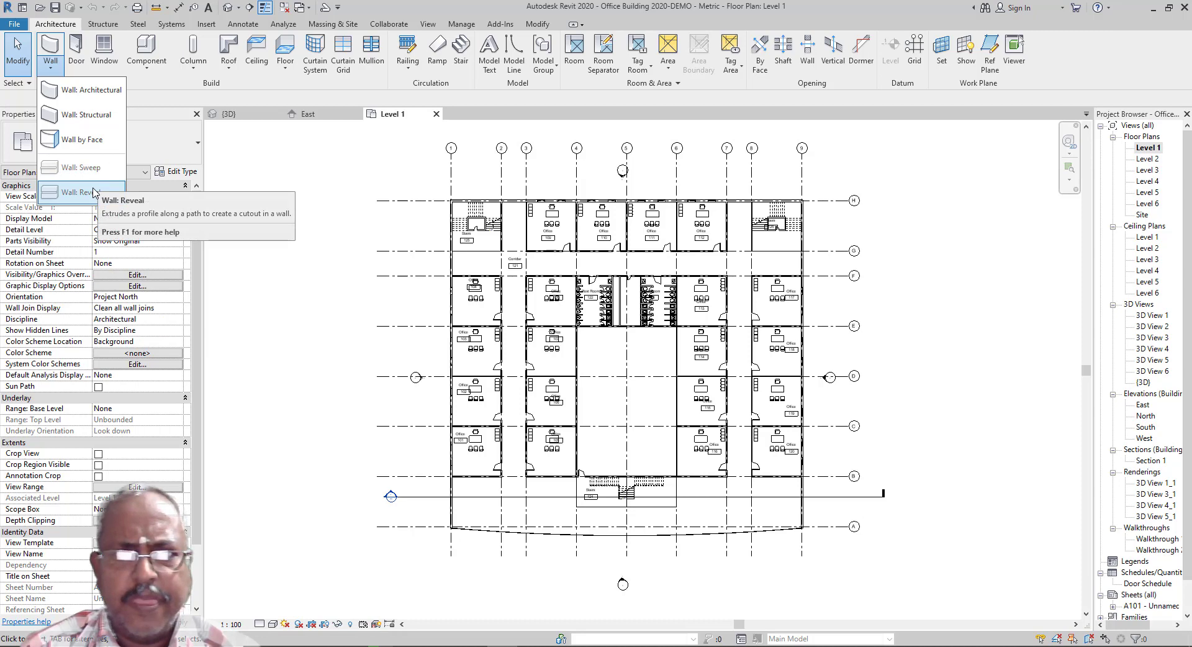
left_click(559, 78)
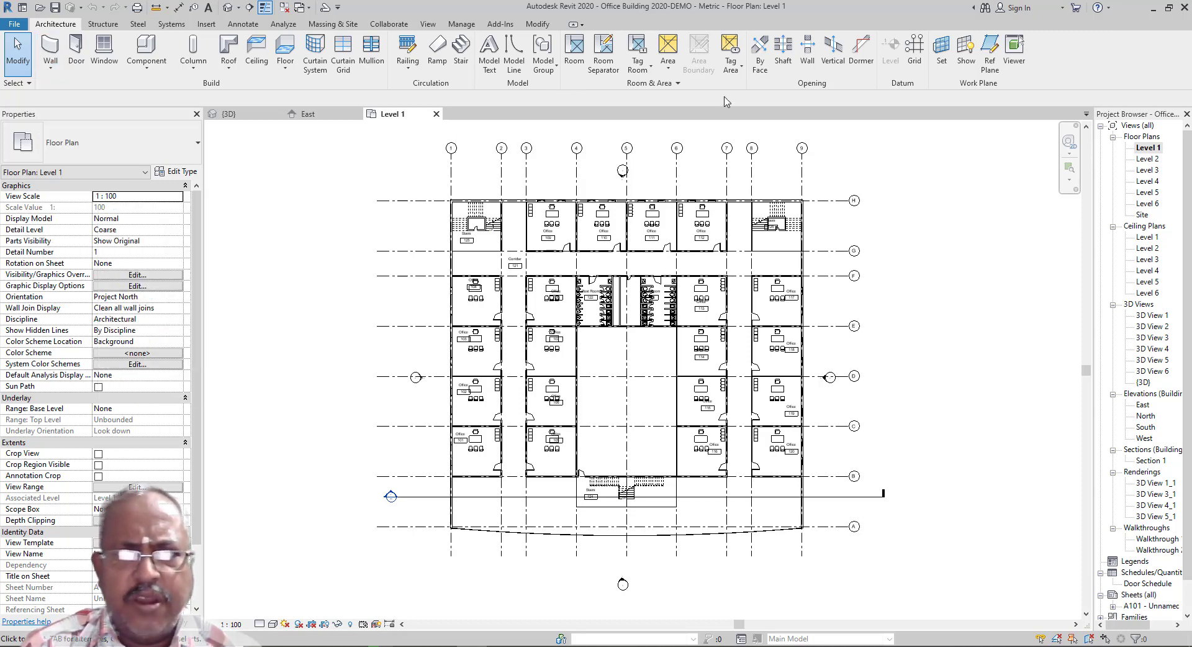
left_click(51, 49)
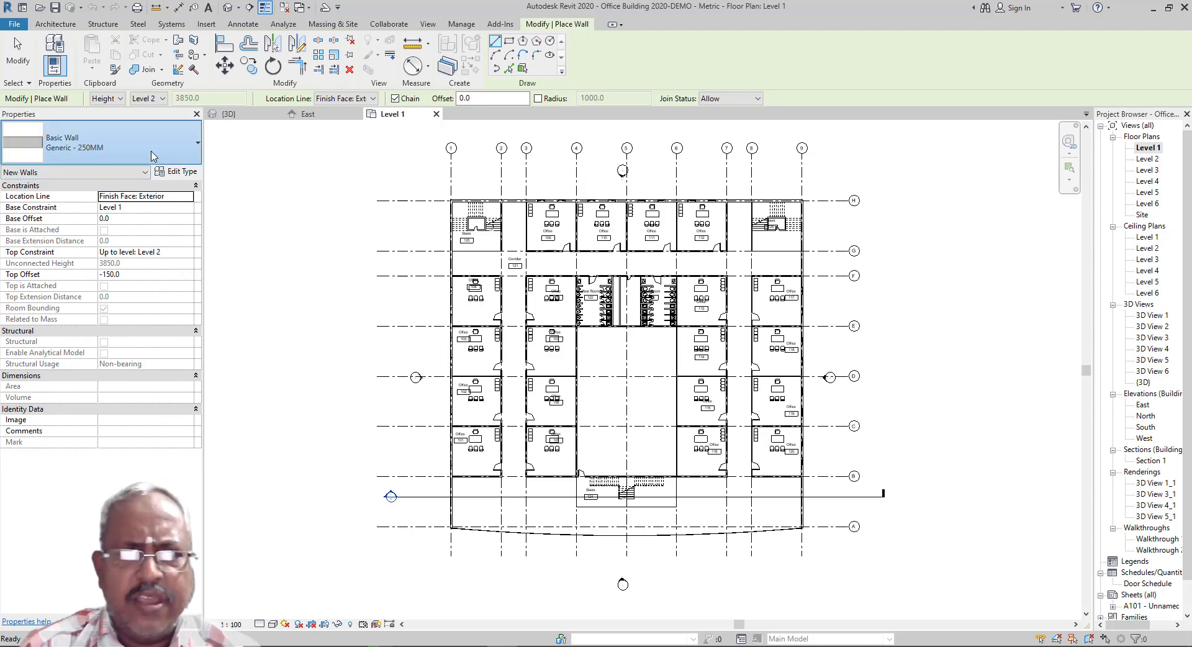
left_click(153, 153)
left_click(154, 155)
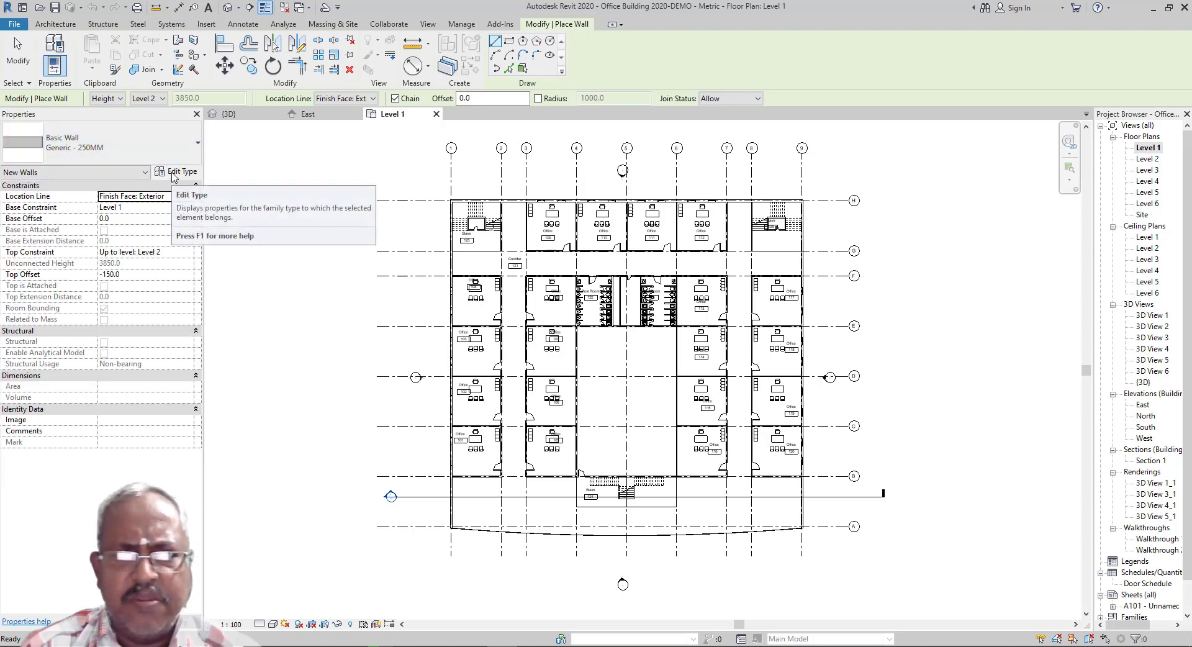
left_click(174, 177)
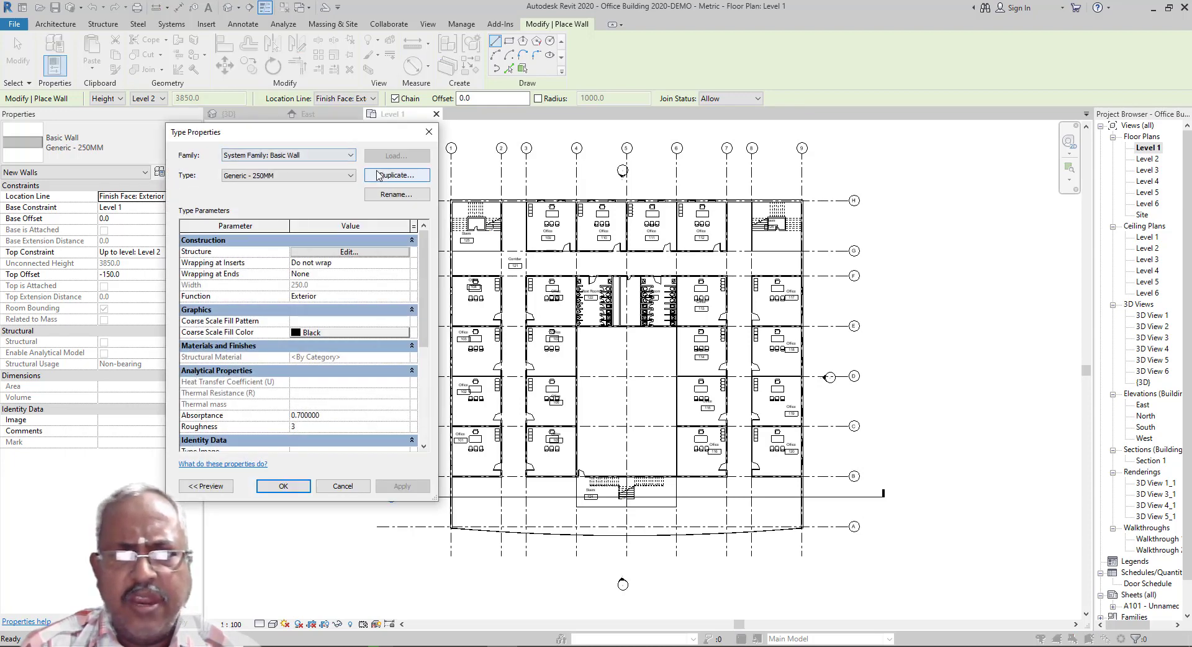
left_click(367, 251)
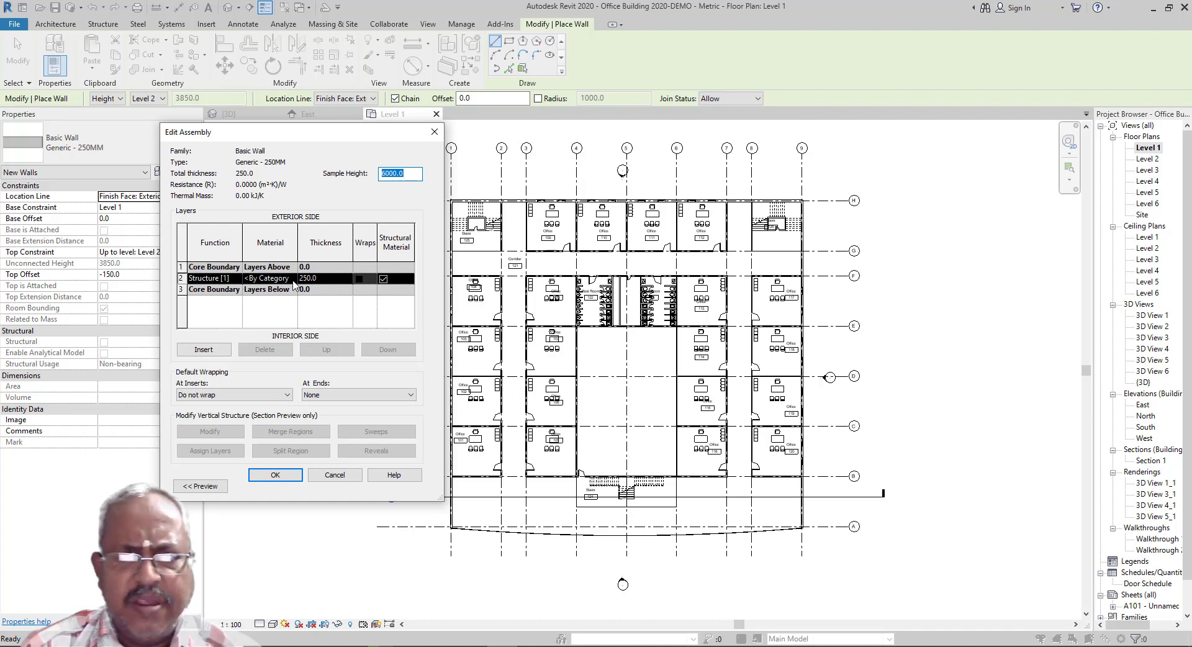
left_click(238, 280)
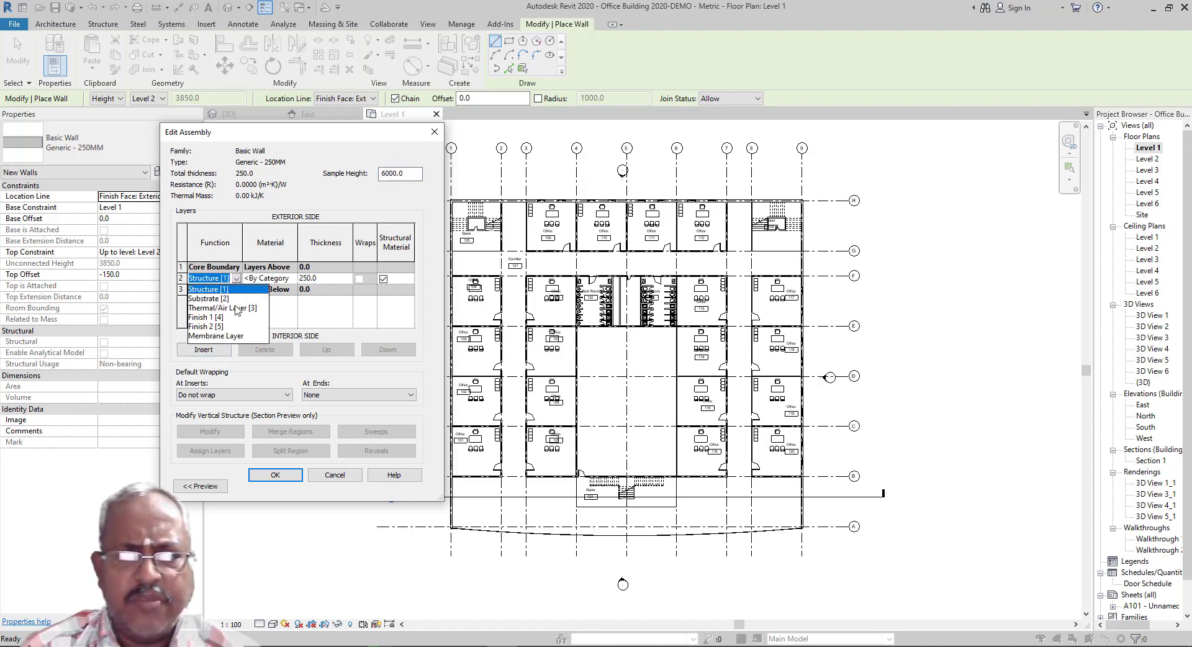
left_click(376, 212)
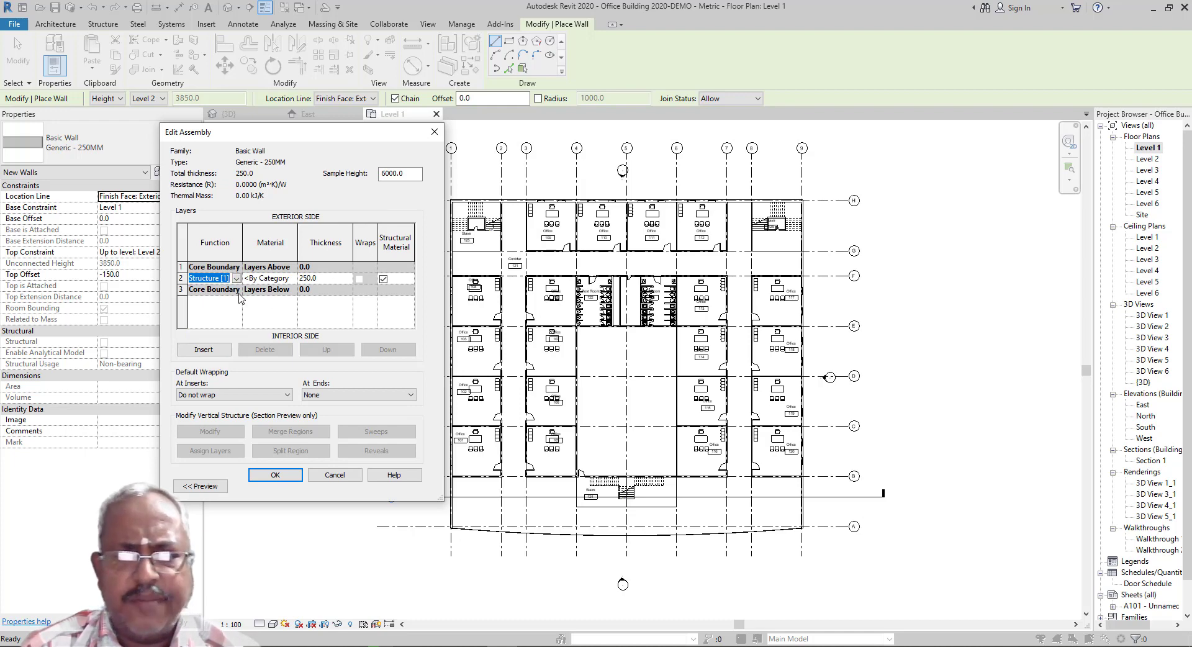
left_click(331, 476)
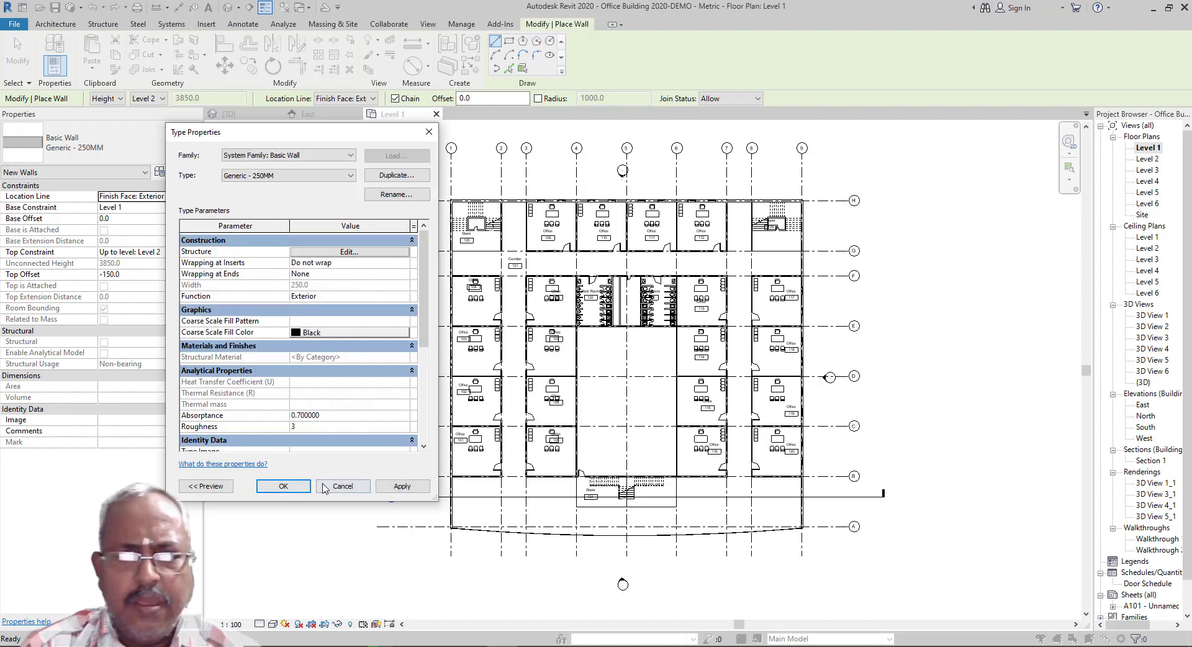
left_click(343, 486)
scroll(514, 430, "up", 1)
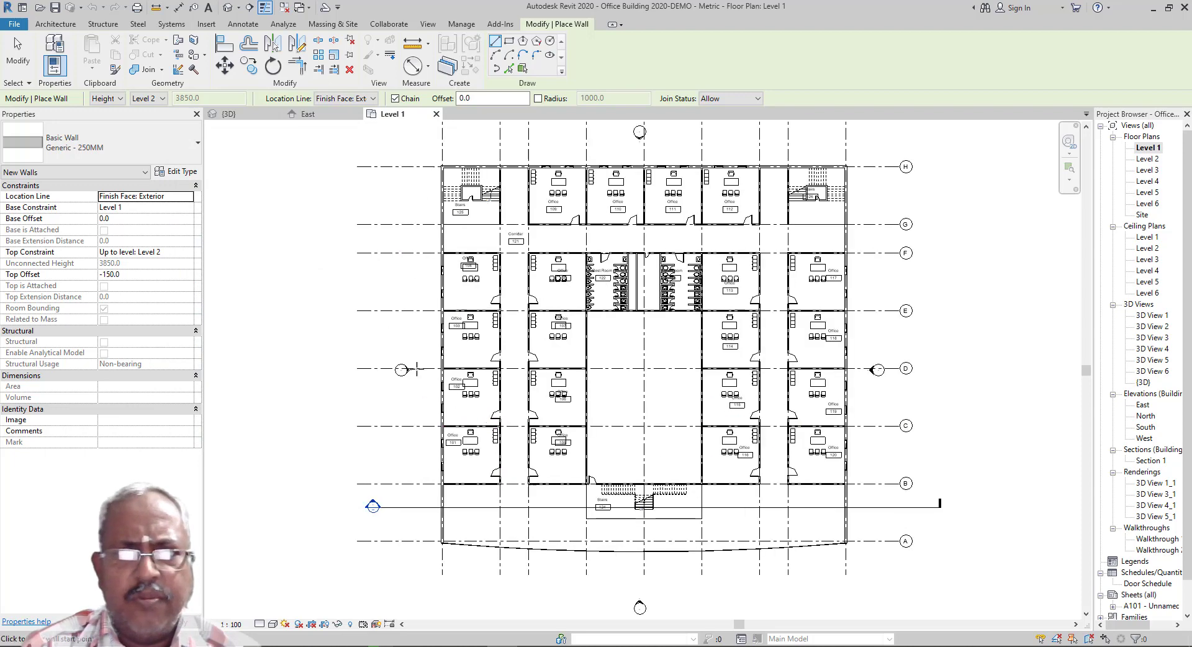
scroll(559, 90, "up", 1)
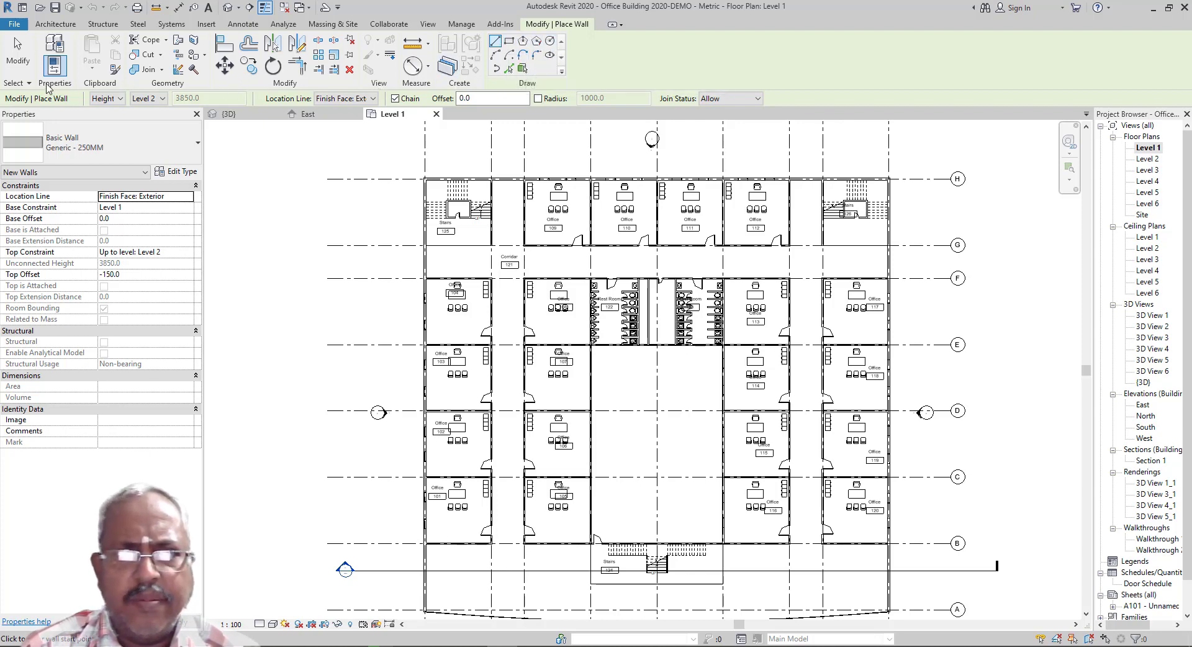
left_click(18, 55)
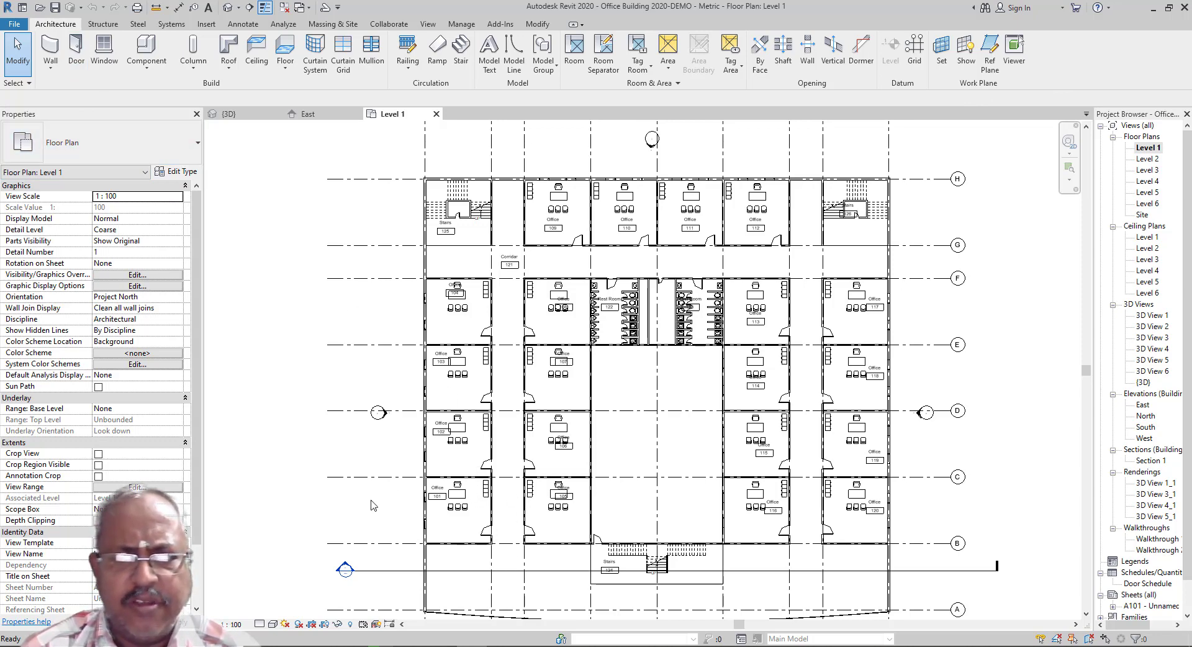
Review the available M_Single-Flush door sizes for placing a door in the office walls.
scroll(532, 547, "up", 6)
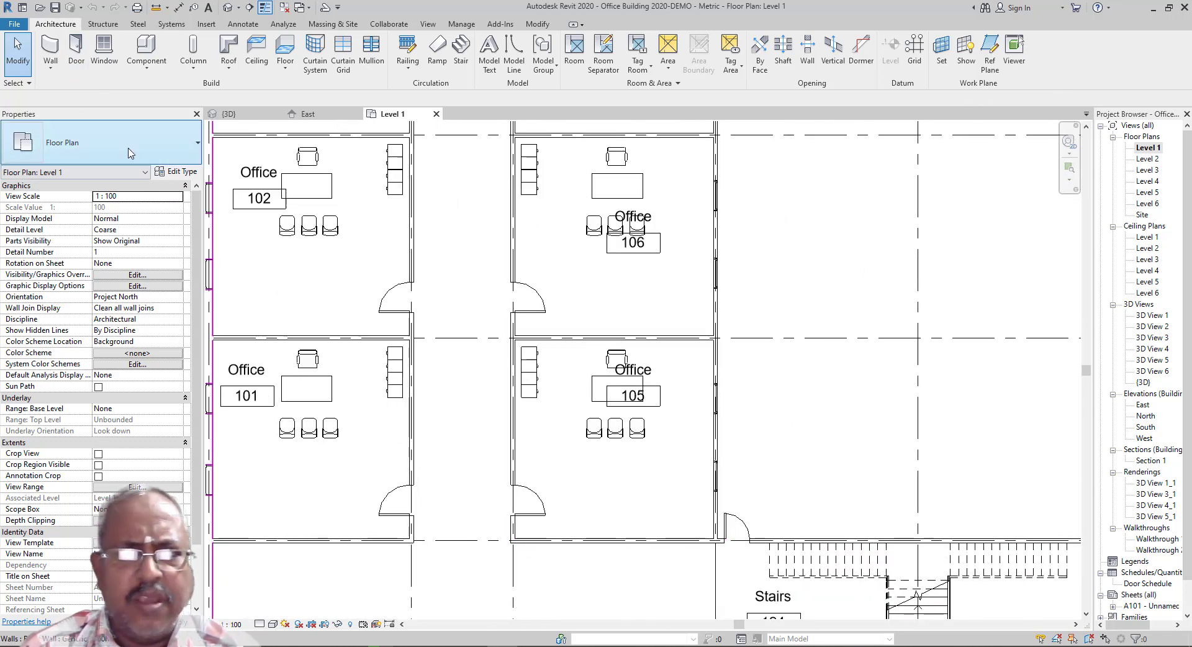
left_click(76, 50)
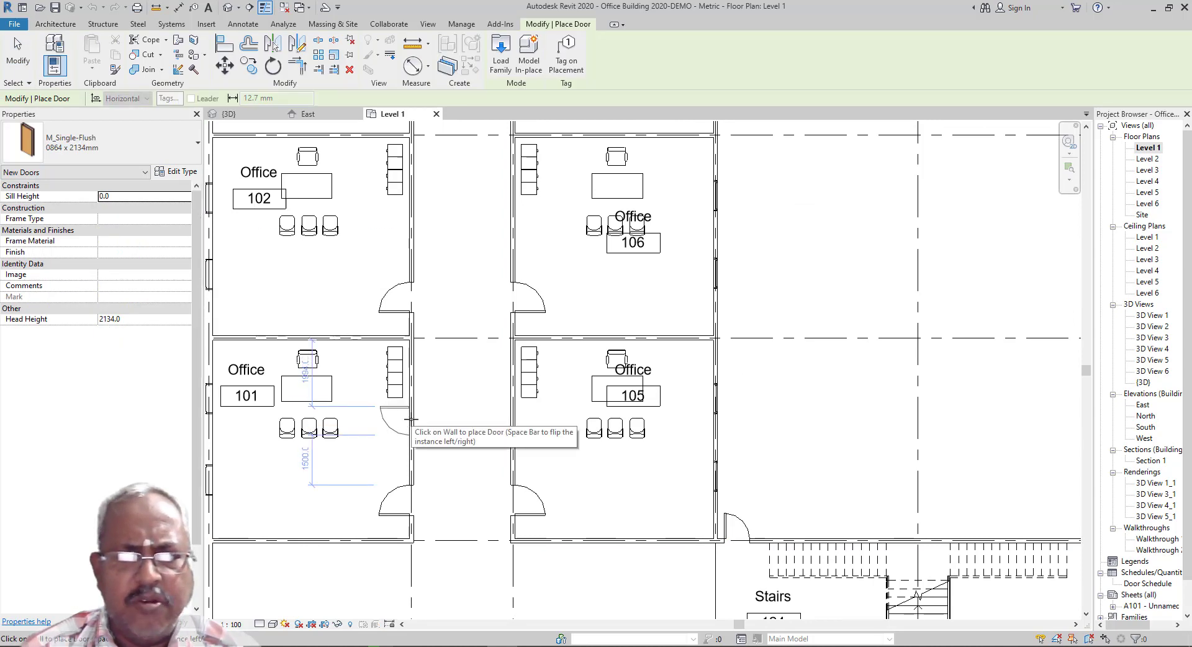
left_click(187, 153)
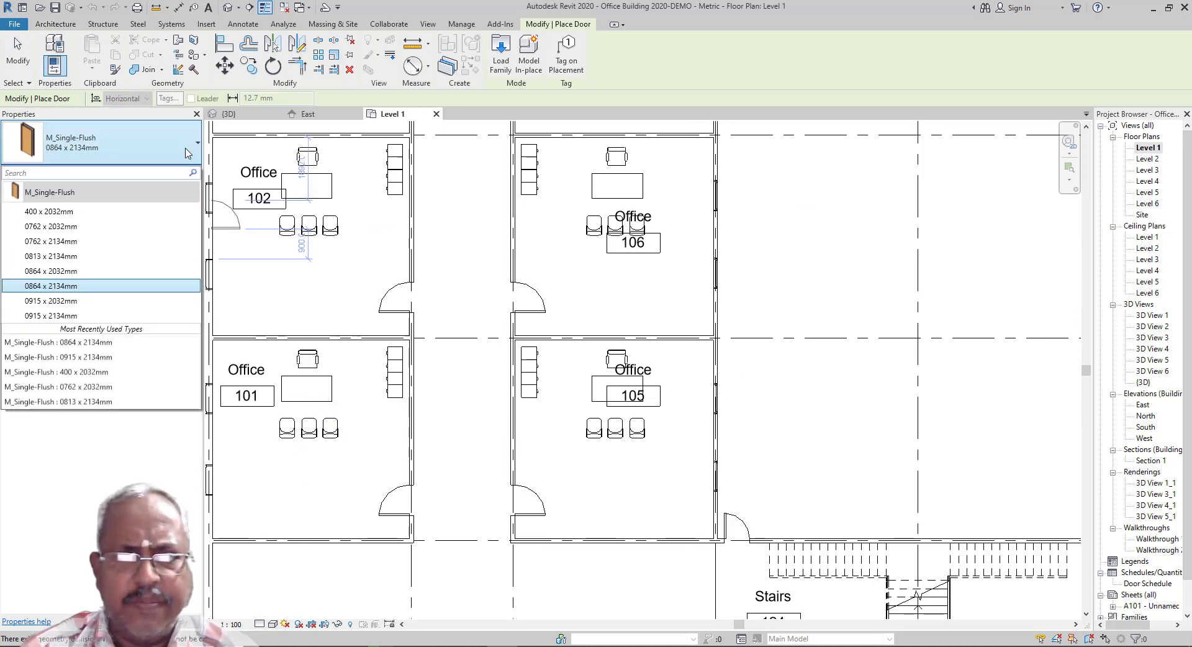
left_click(194, 156)
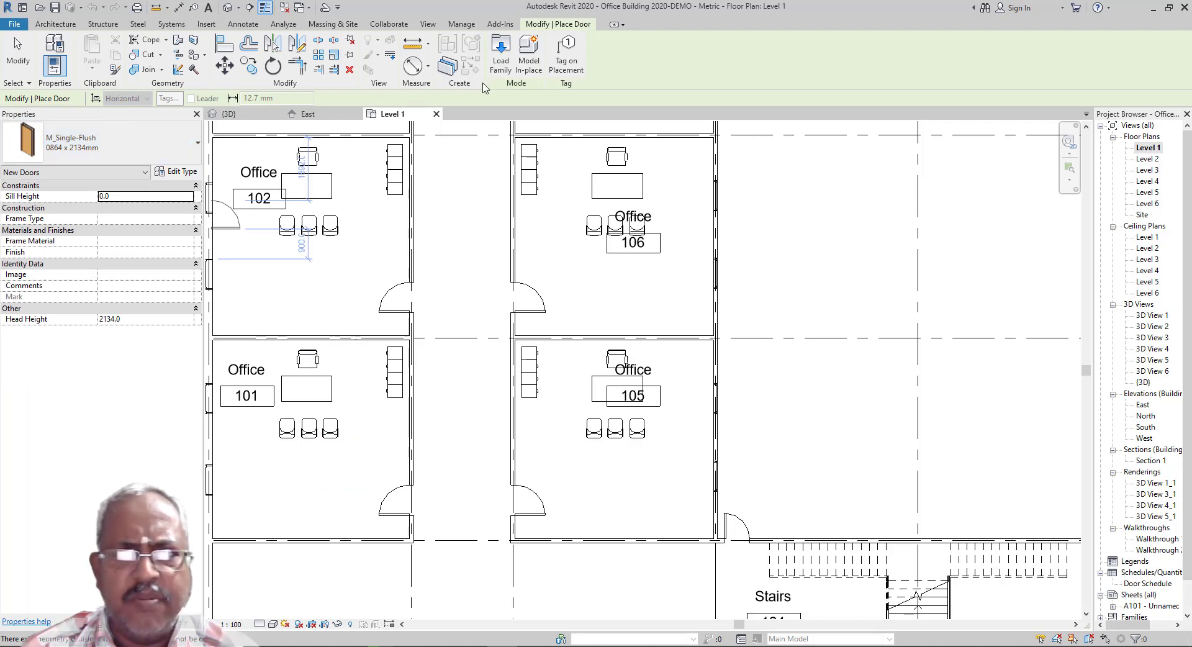
Browse the loadable door families in the India library's Doors folder, then leave door placement without loading any.
left_click(500, 55)
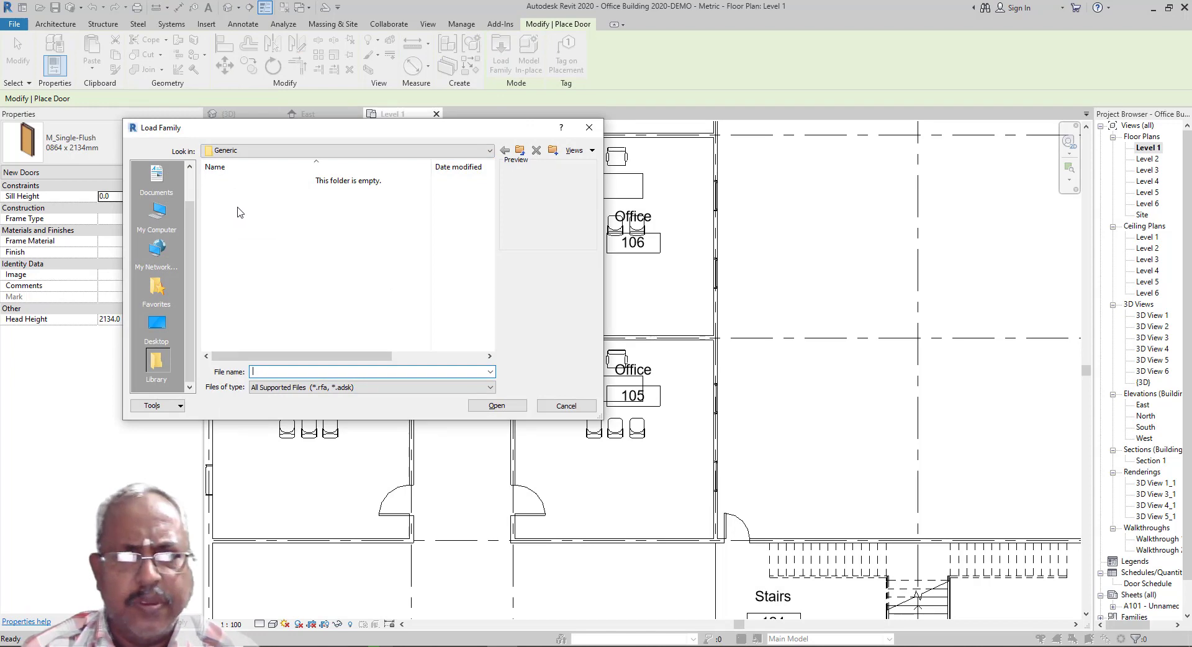
left_click(273, 150)
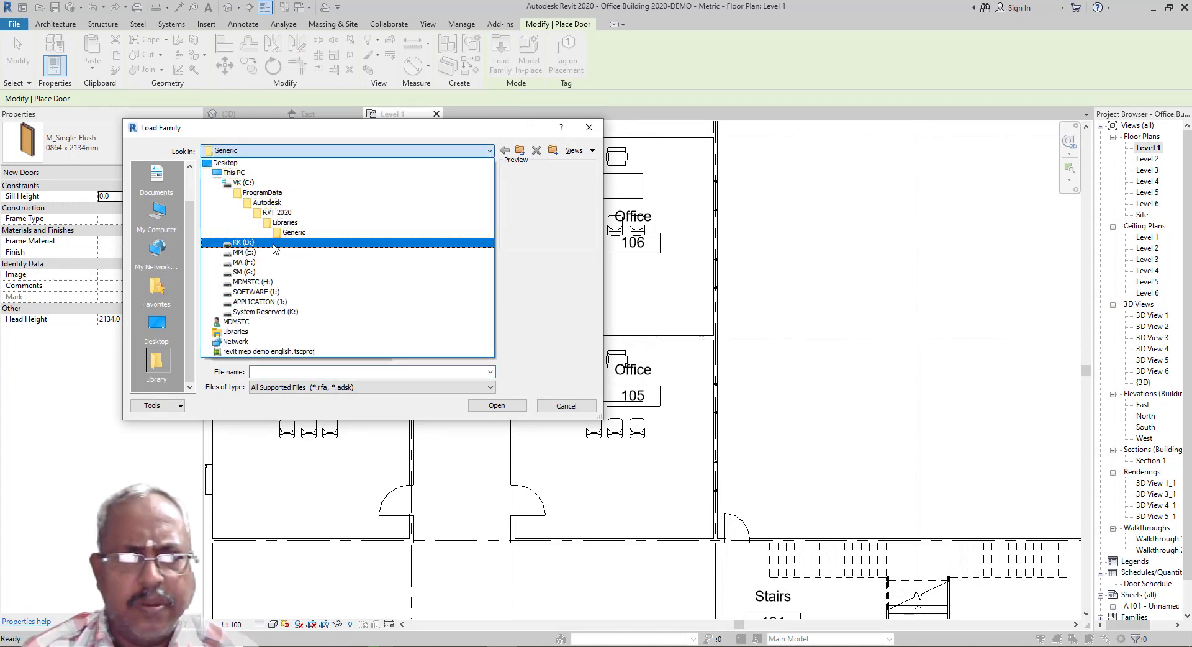
left_click(279, 222)
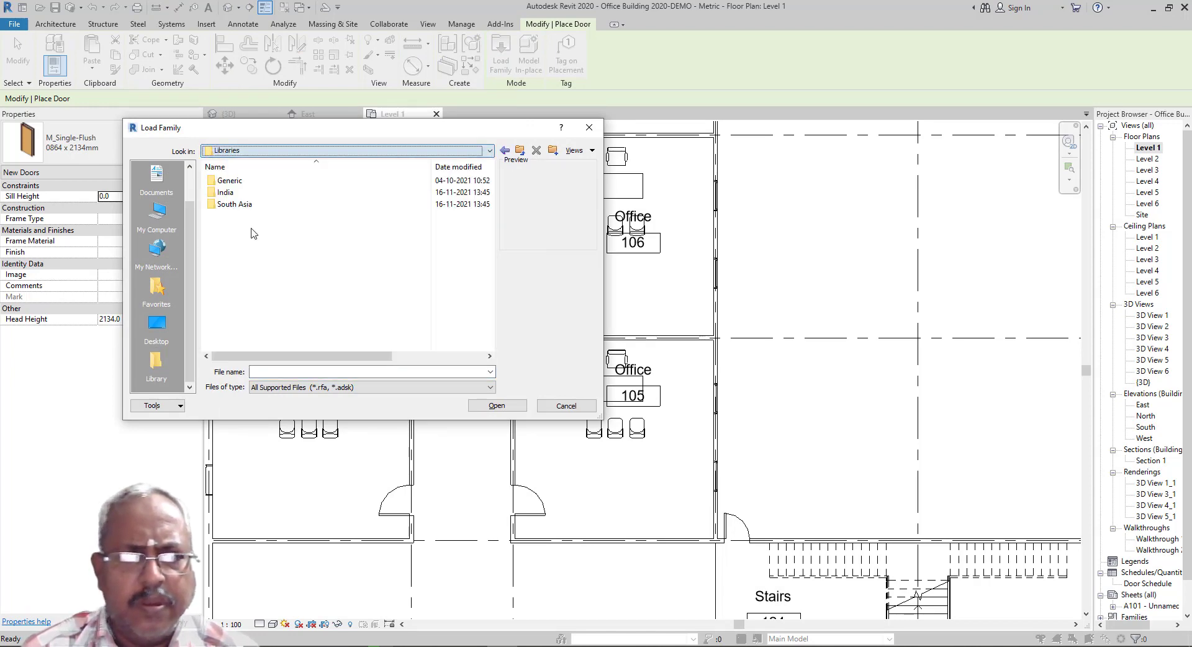
double_click(233, 195)
double_click(232, 288)
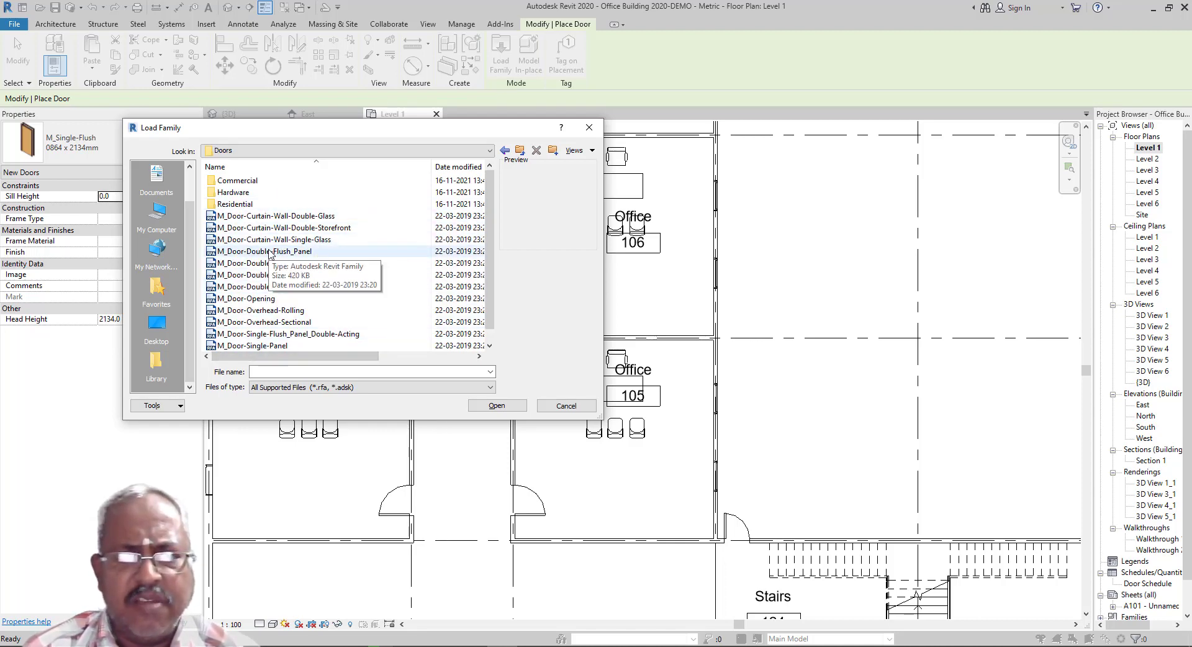
left_click(564, 405)
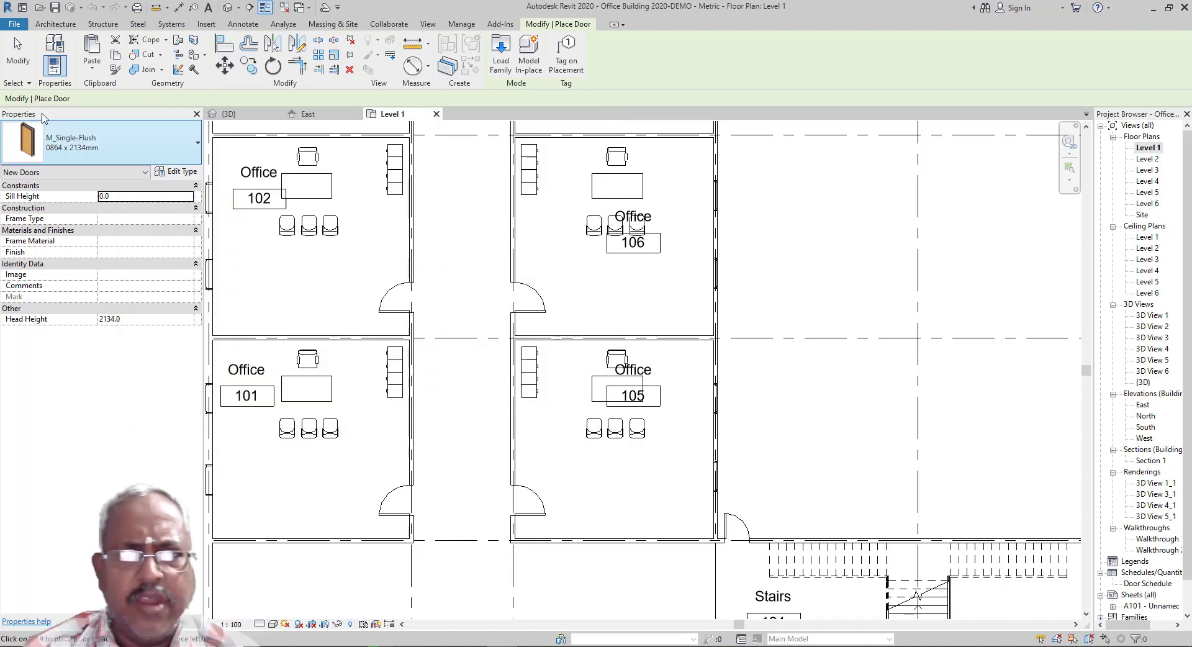
left_click(18, 50)
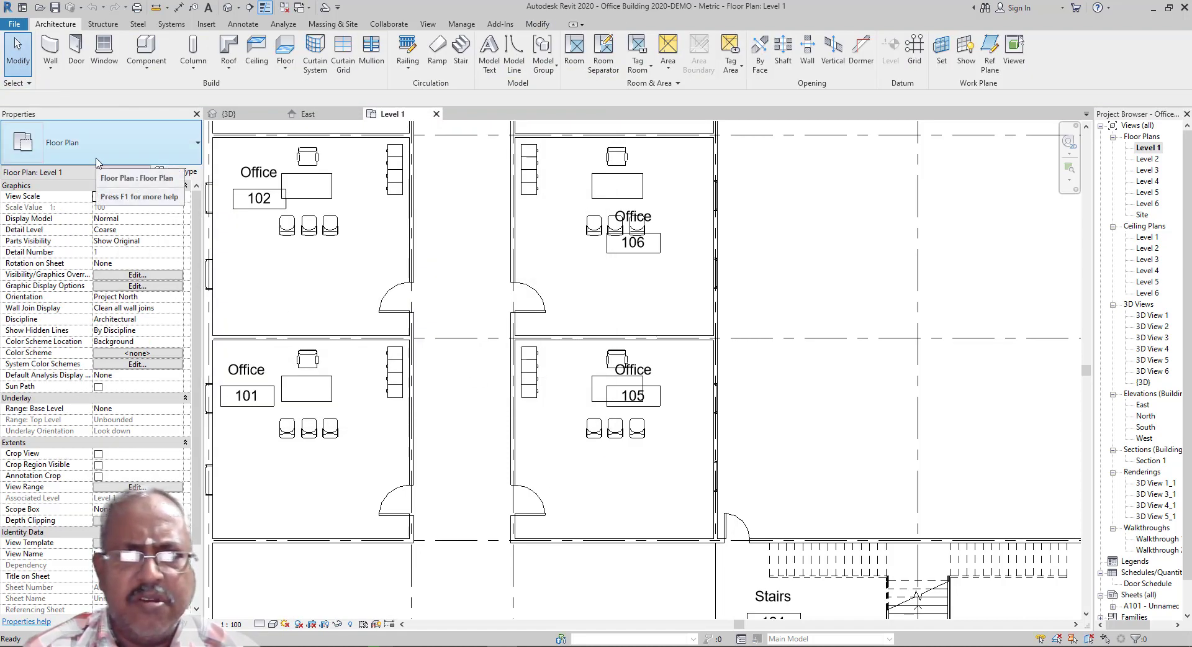
left_click(146, 64)
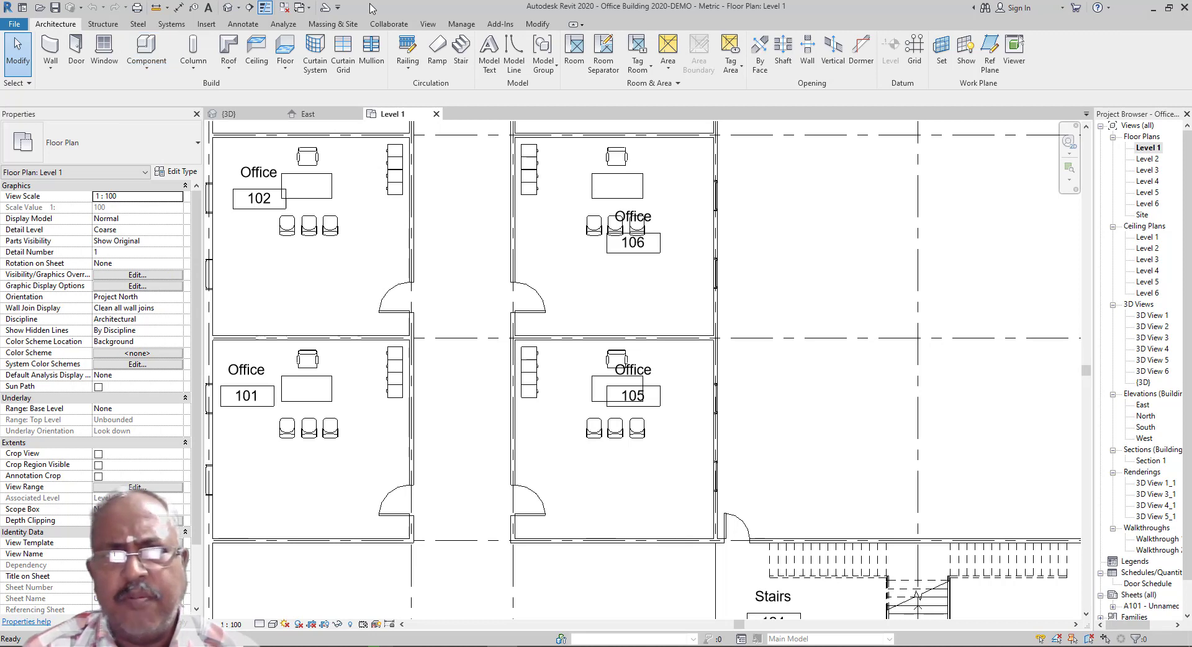
left_click(14, 24)
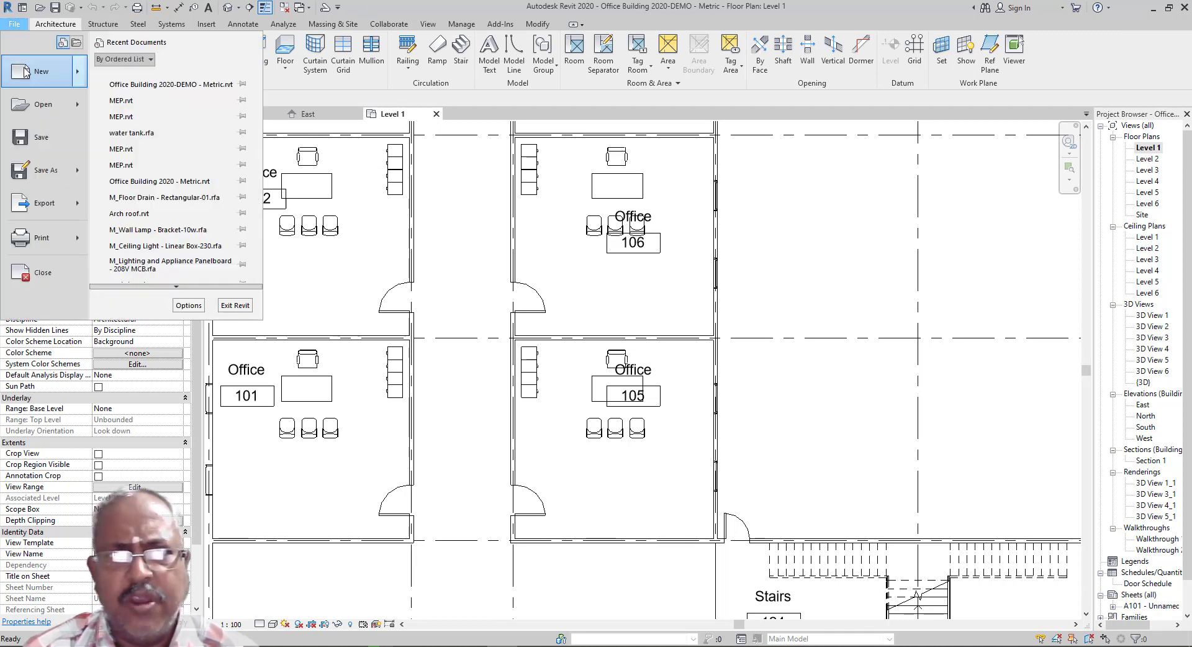
mouse_move(25, 68)
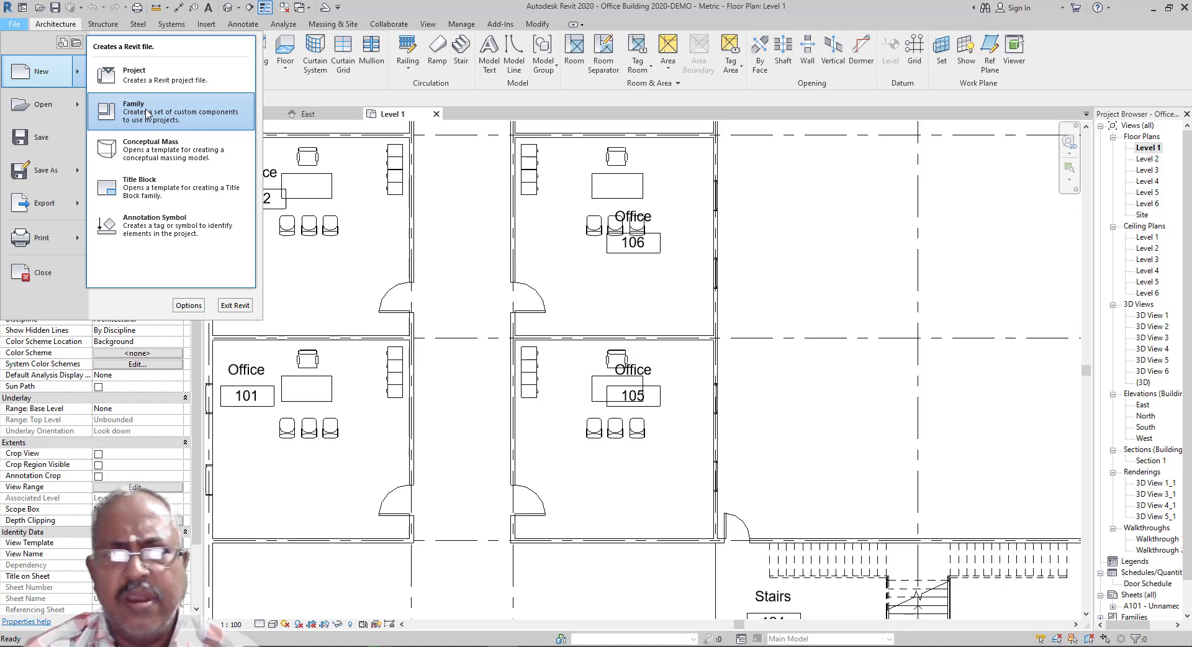
left_click(404, 6)
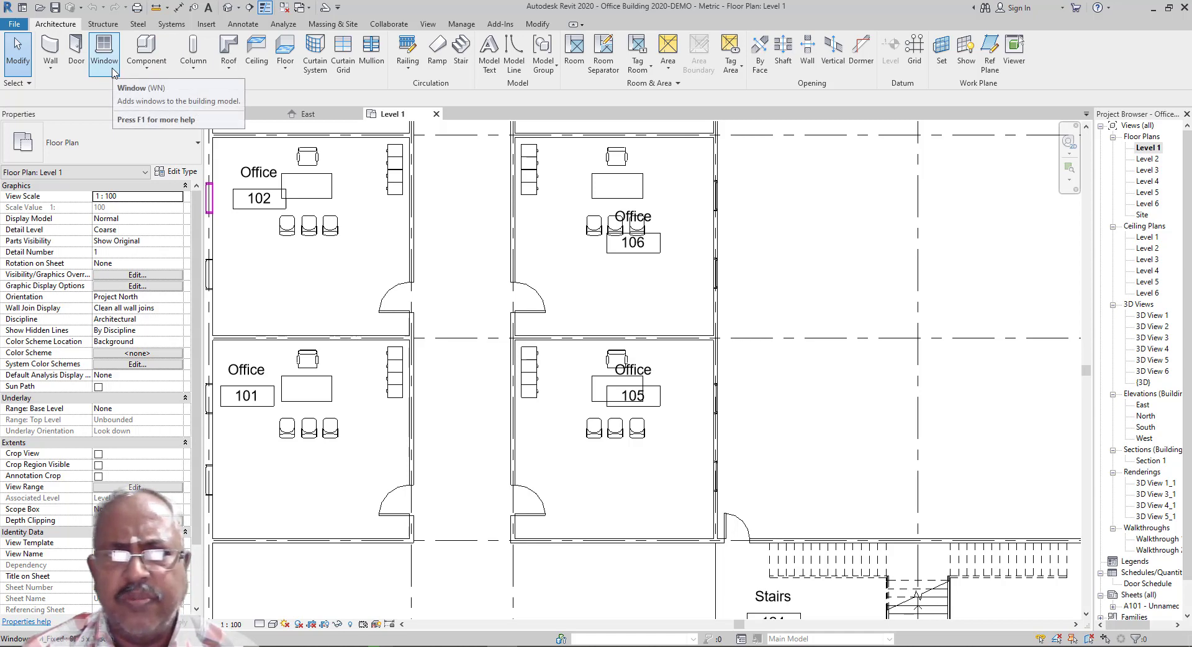
left_click(193, 73)
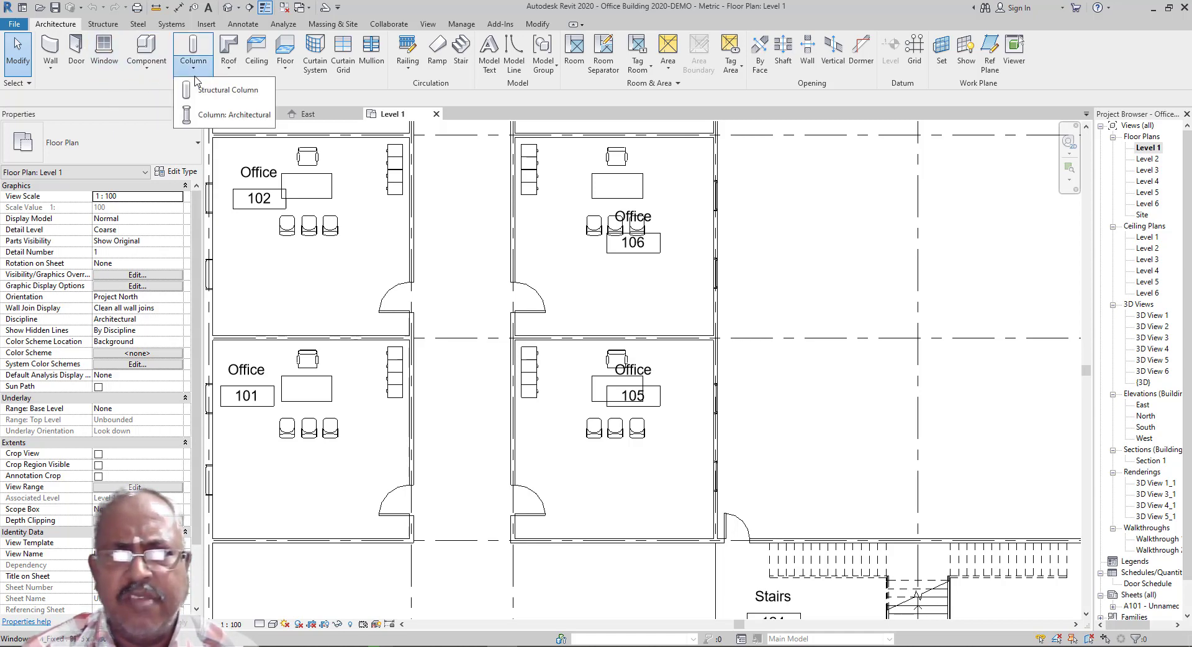
left_click(227, 73)
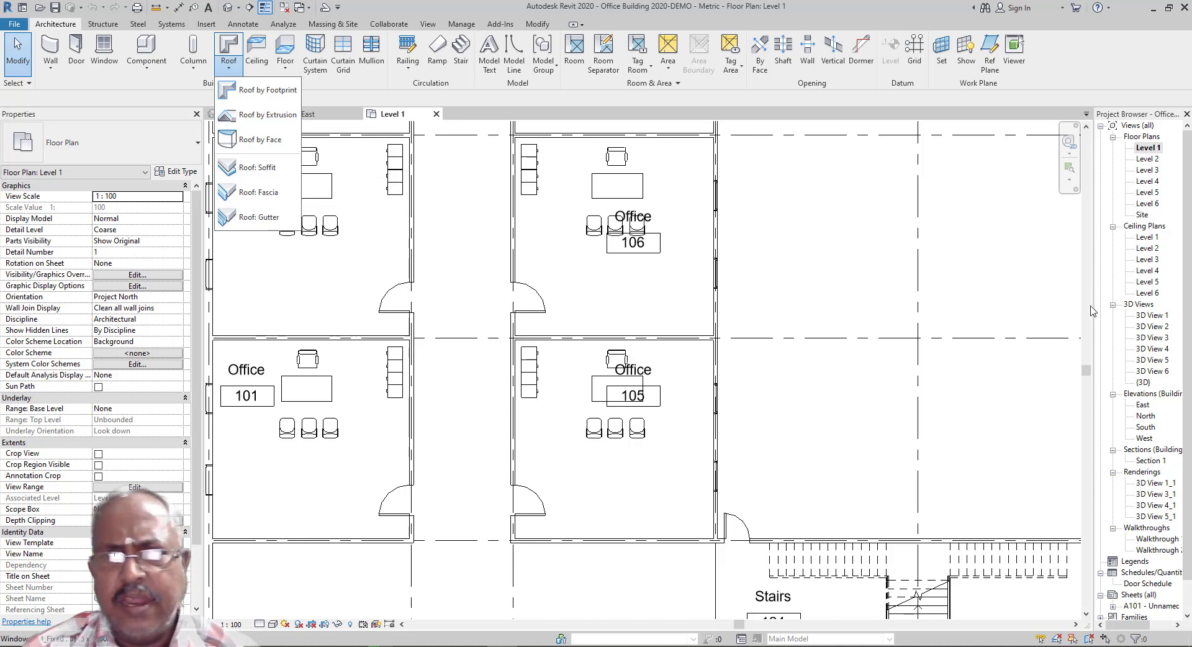
Open the default 3D view of the office building.
left_click(228, 8)
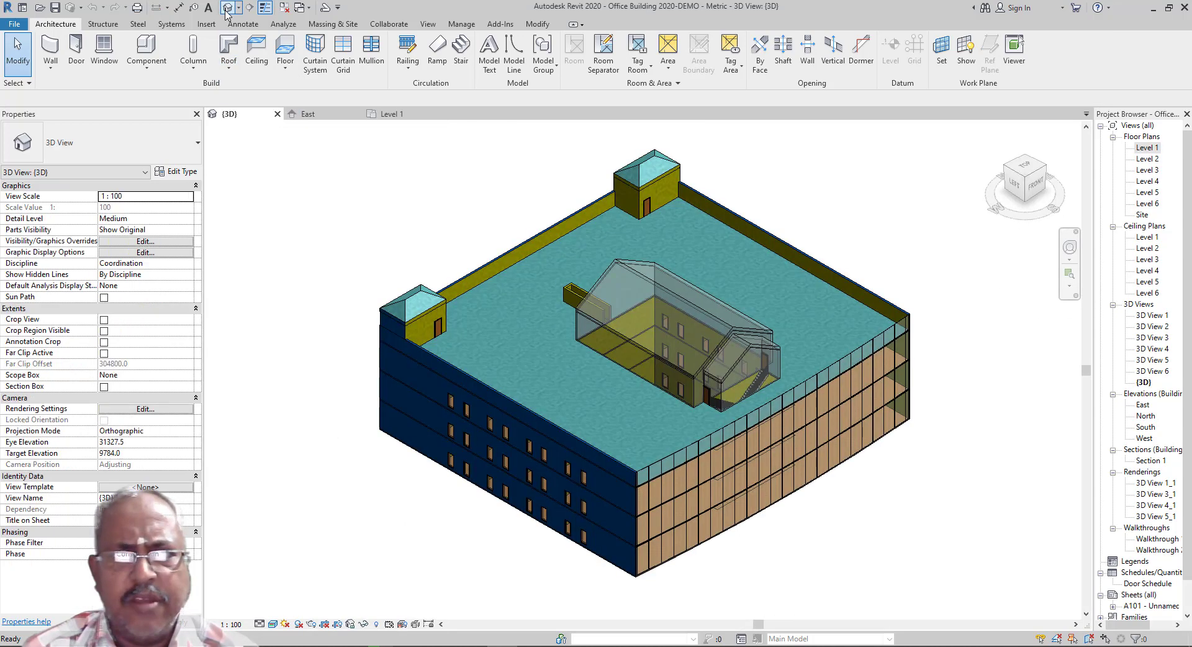
Review the footprint roof sketch options with Defines slope turned off, discard the sketch, and view the other roof creation methods.
scroll(664, 354, "up", 3)
scroll(664, 354, "up", 1)
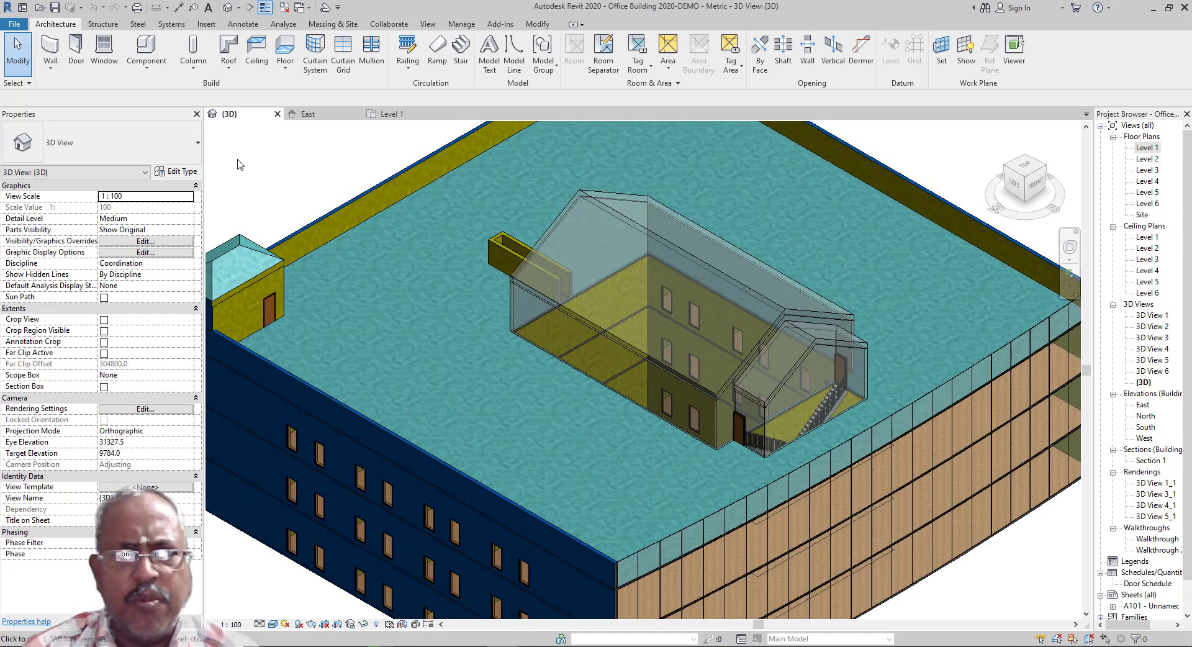
left_click(229, 65)
left_click(231, 92)
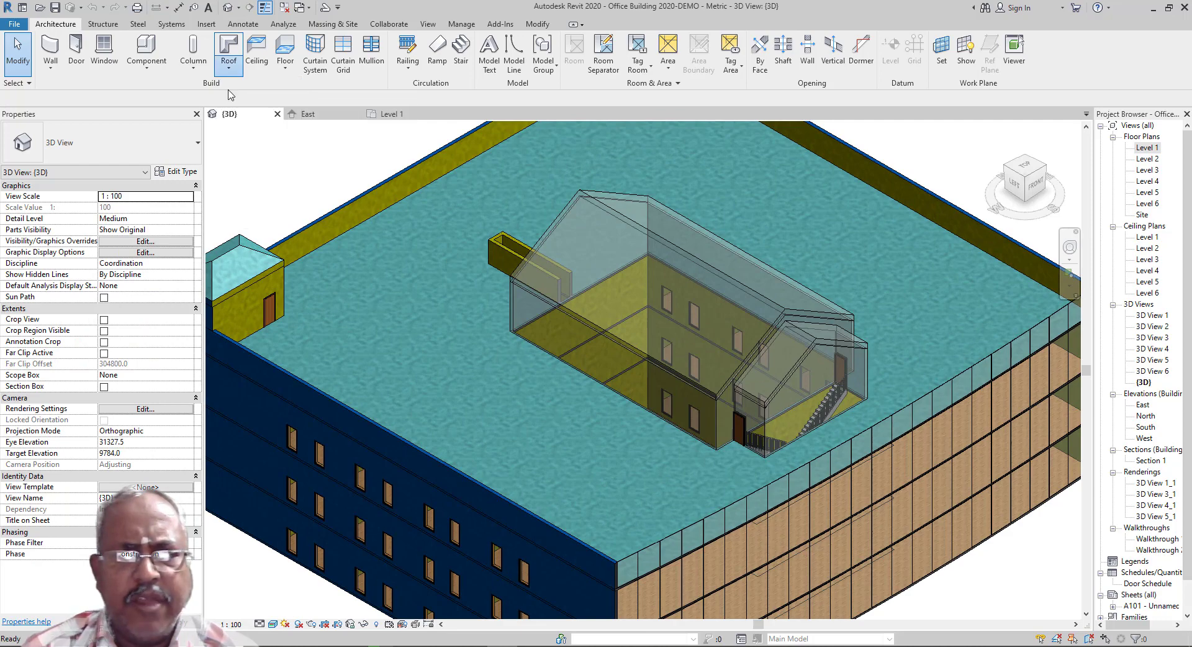
left_click(588, 357)
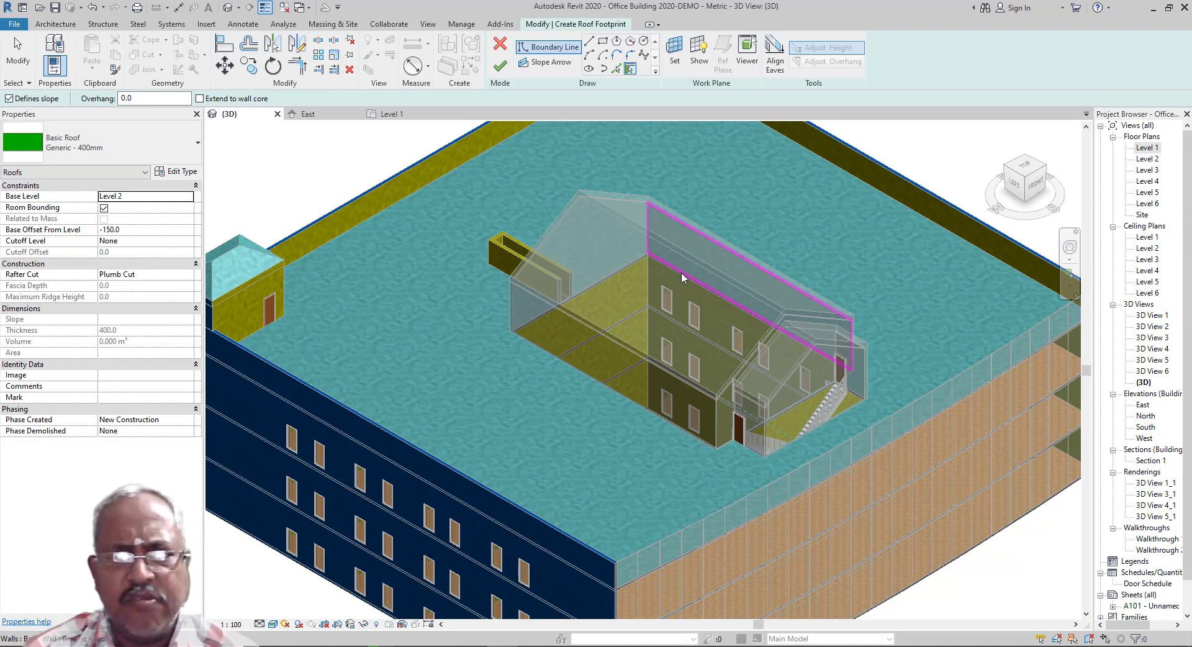
left_click(45, 99)
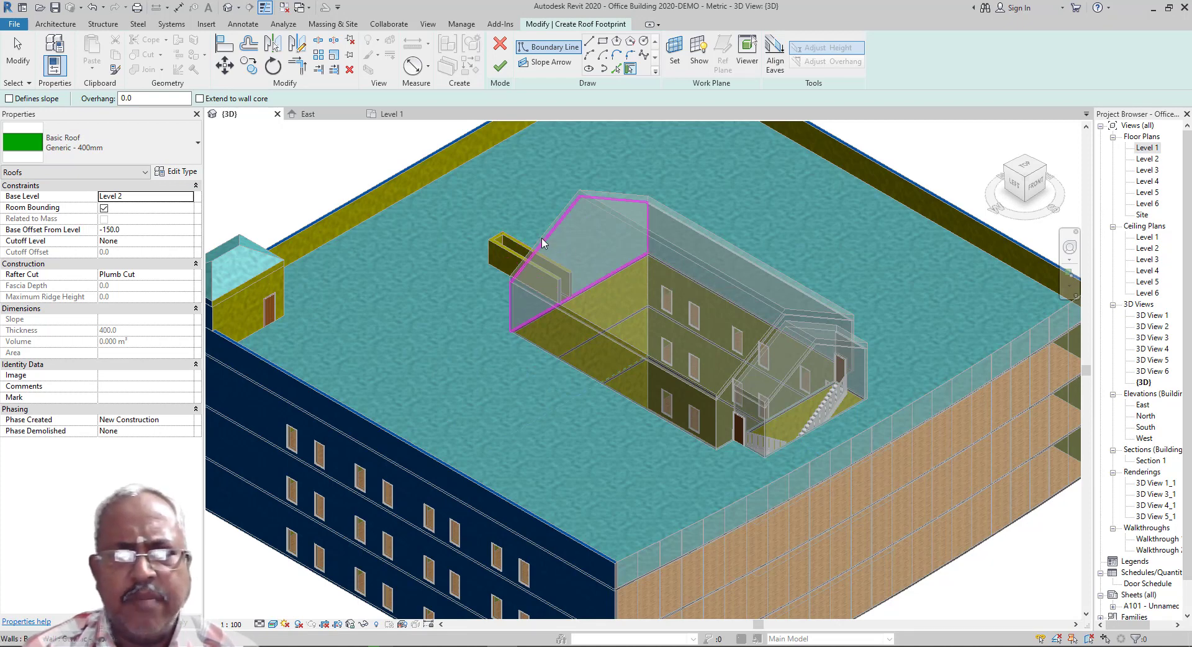
left_click(501, 44)
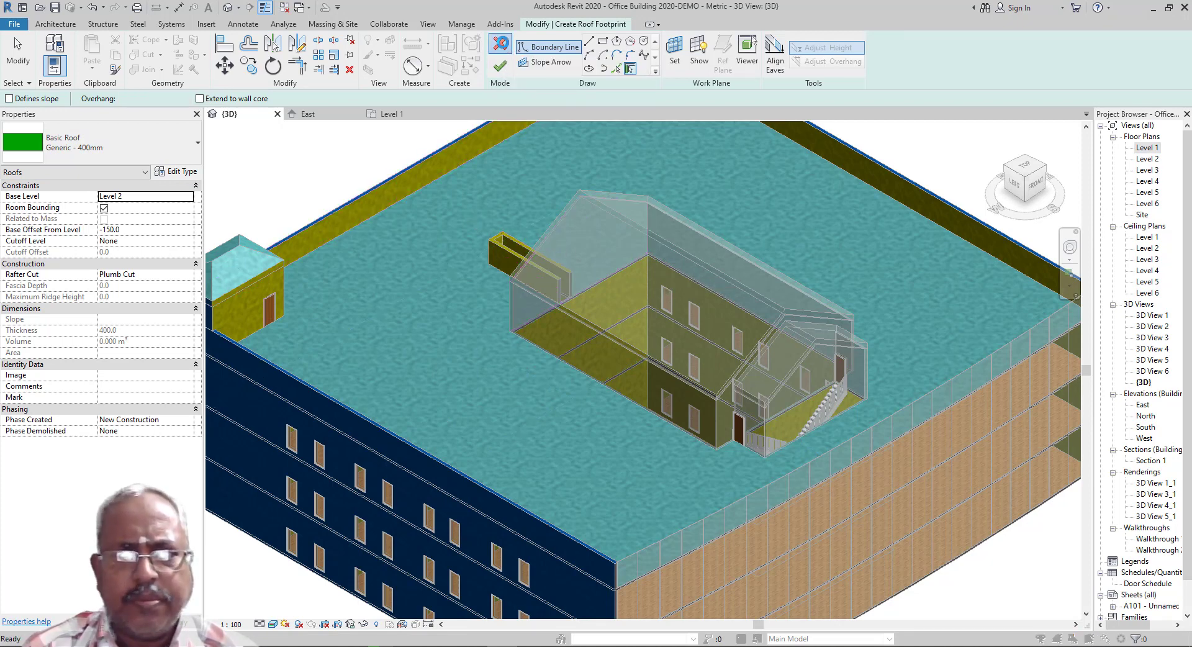
left_click(636, 336)
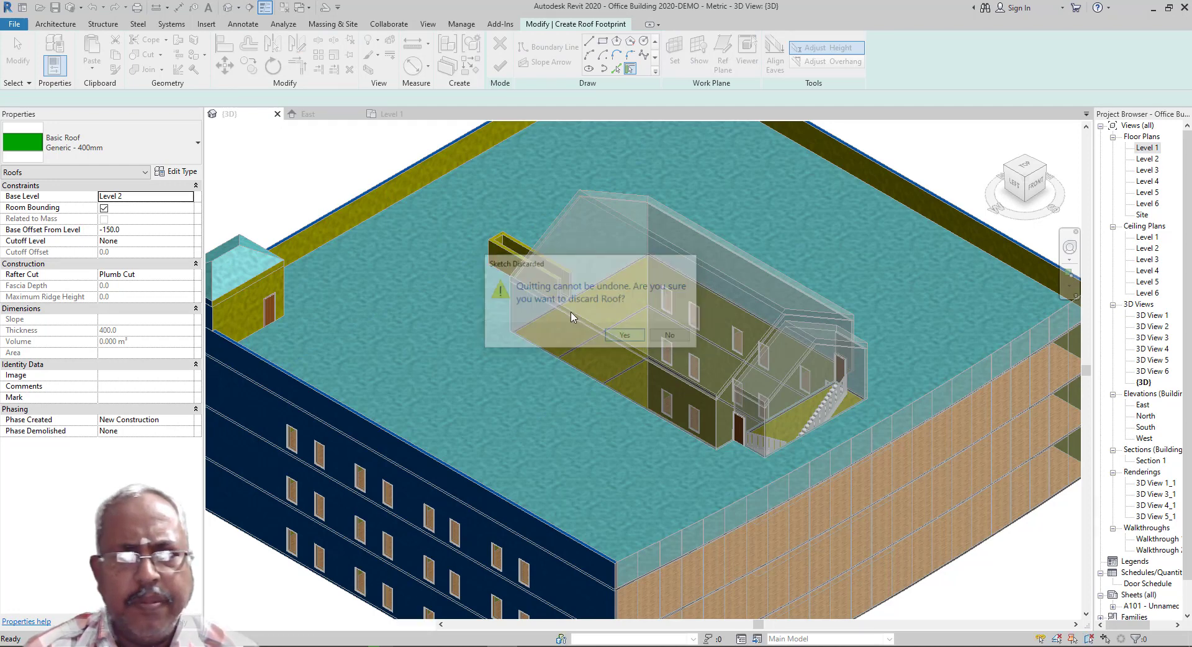
left_click(229, 77)
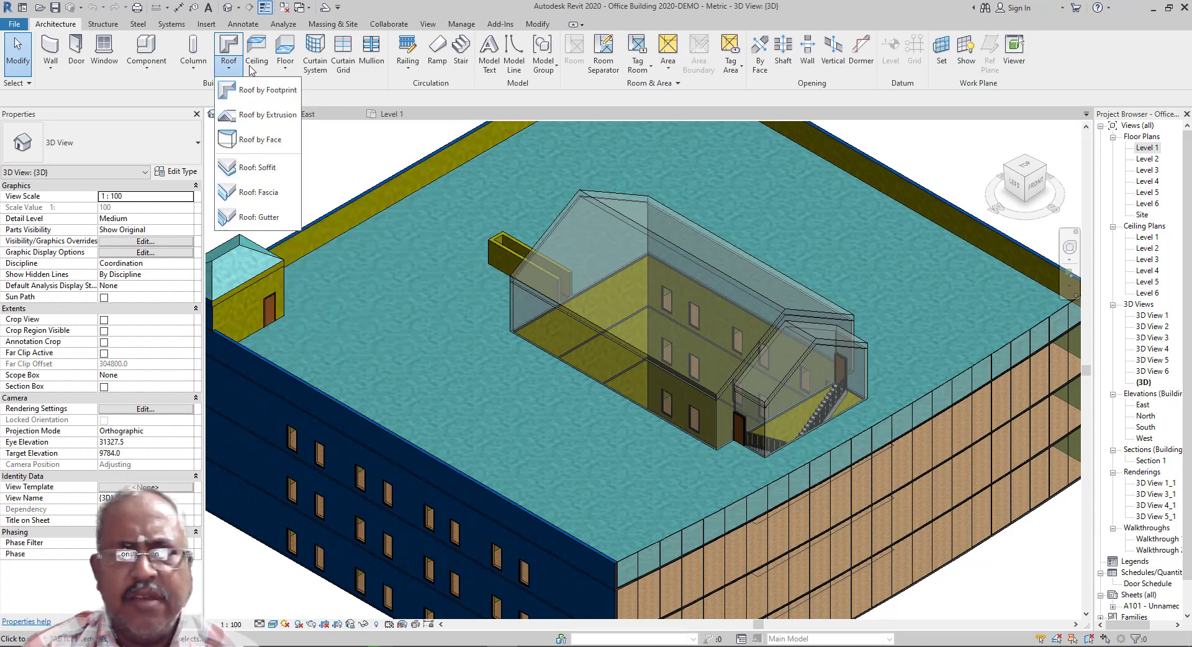
Review ceiling boundary sketching in the Level 1 ceiling plan and the available floor types without creating anything.
left_click(1143, 238)
double_click(1142, 238)
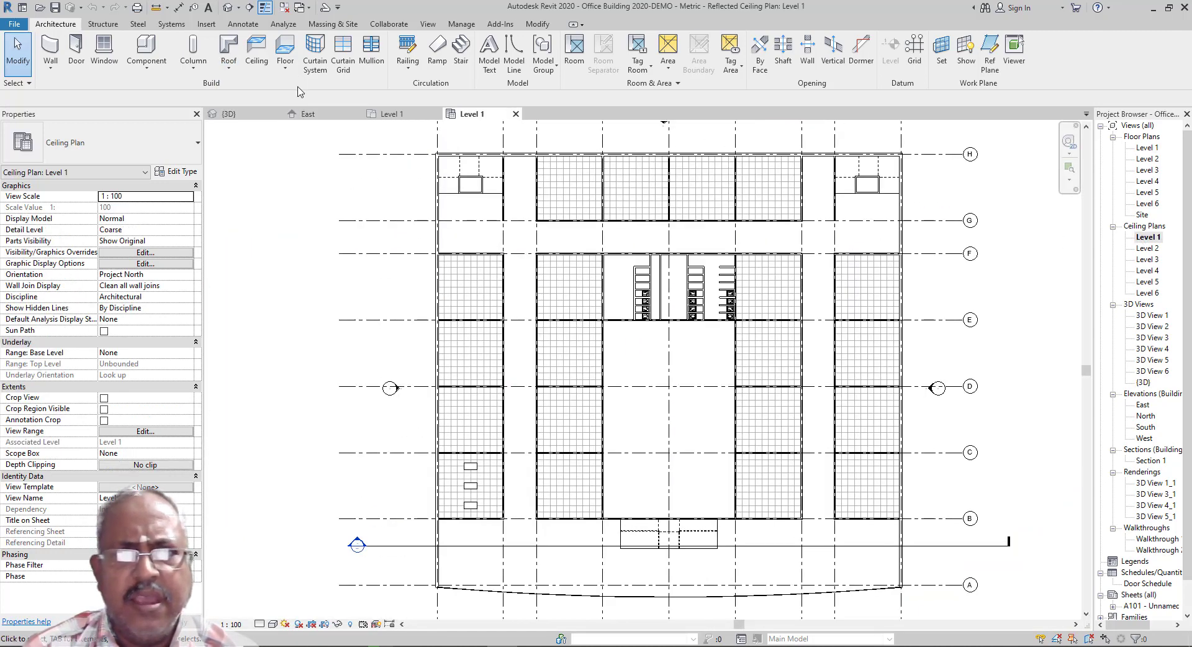
left_click(257, 53)
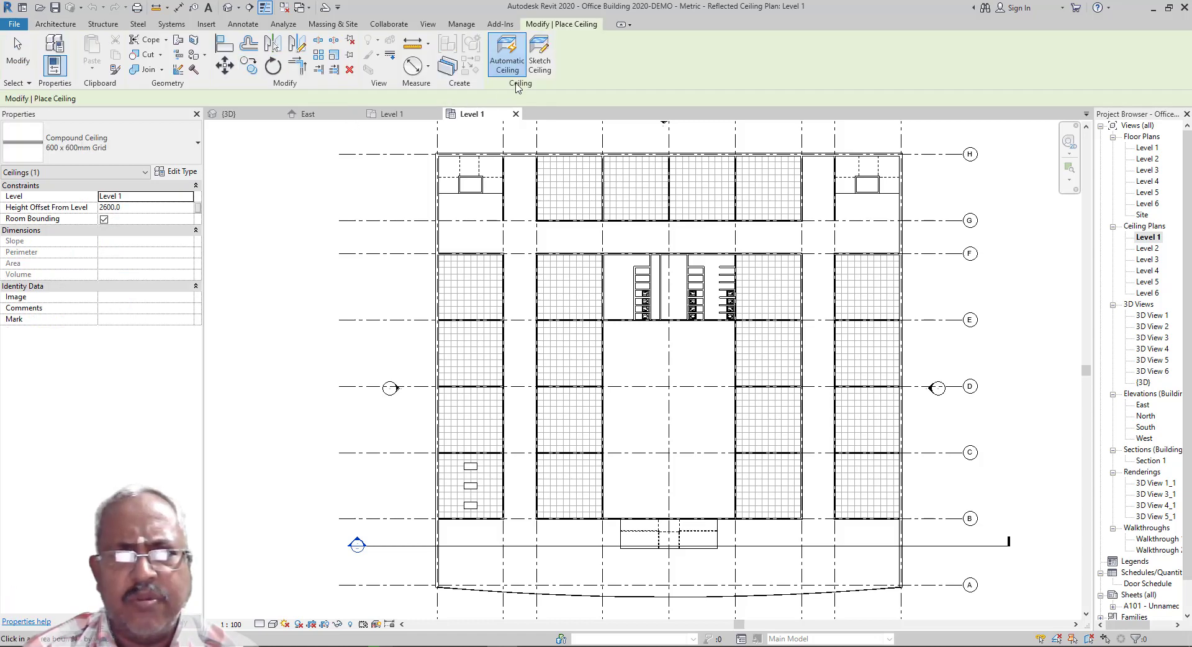
left_click(532, 73)
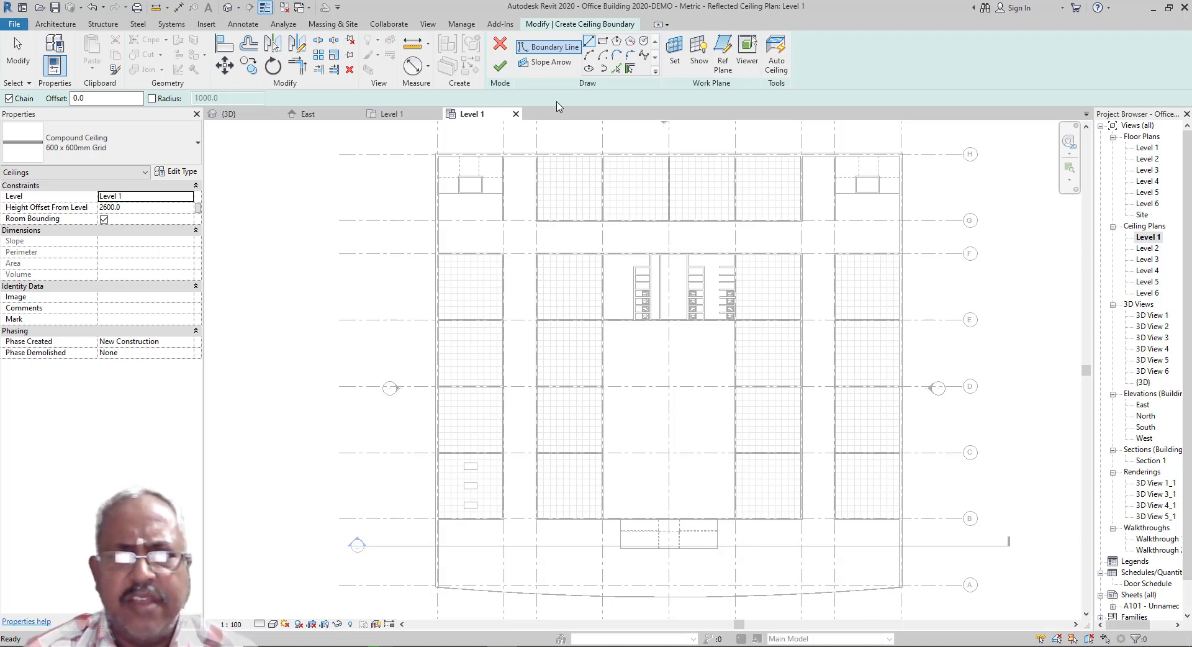
left_click(499, 42)
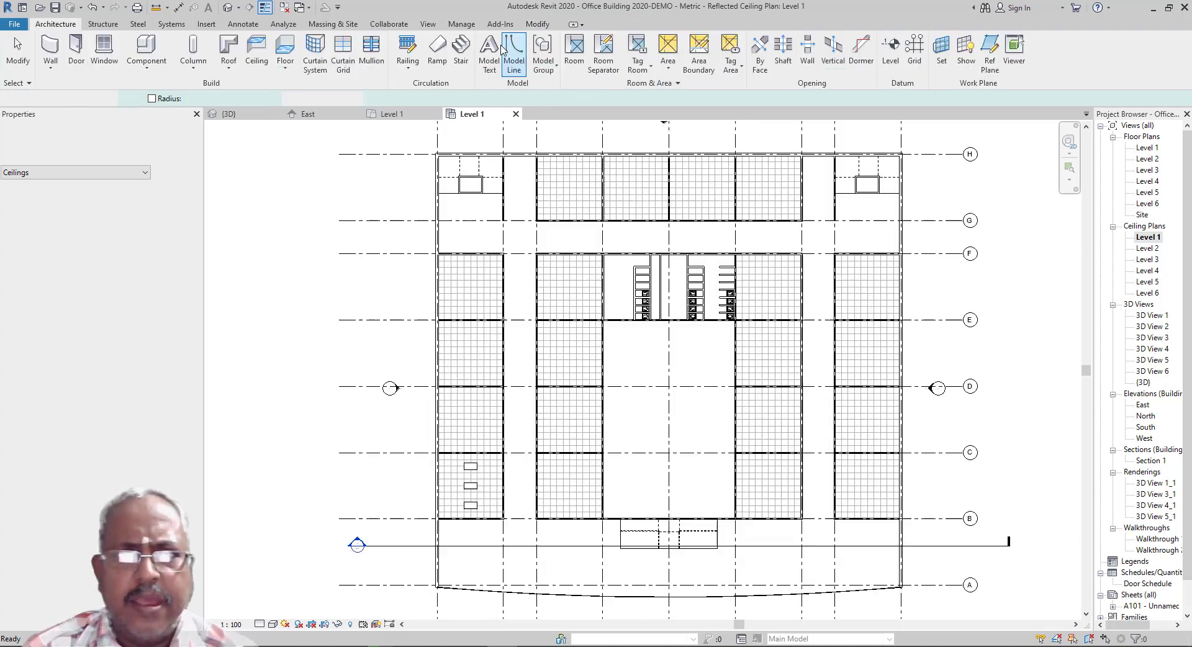
left_click(282, 79)
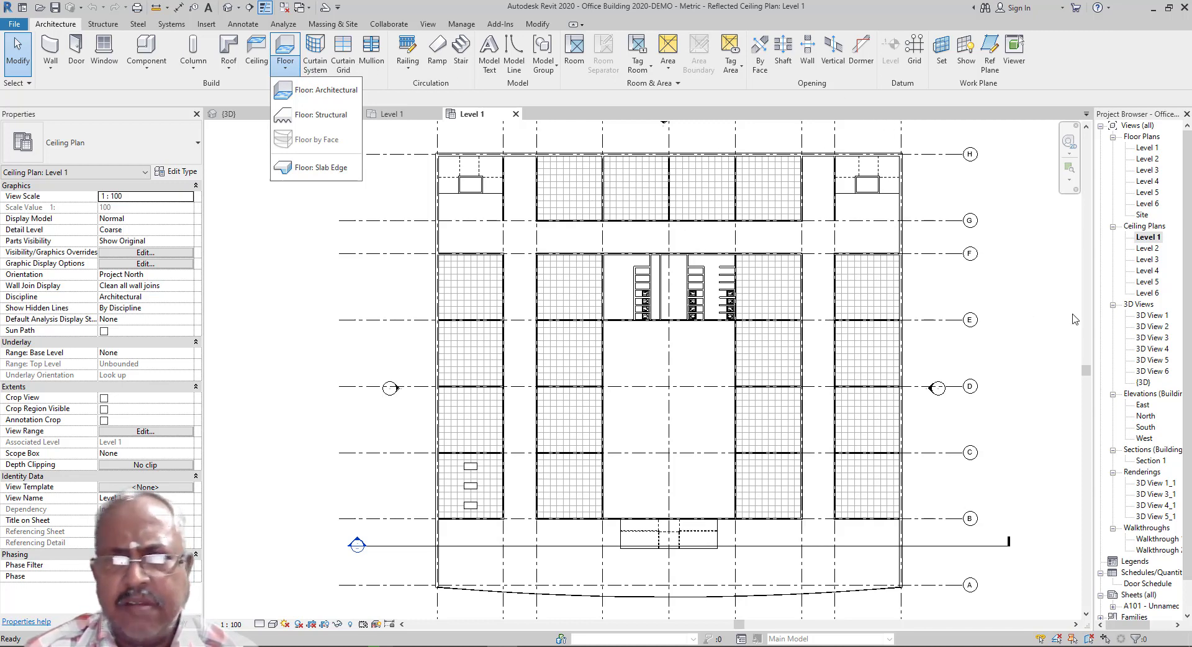
left_click(1007, 309)
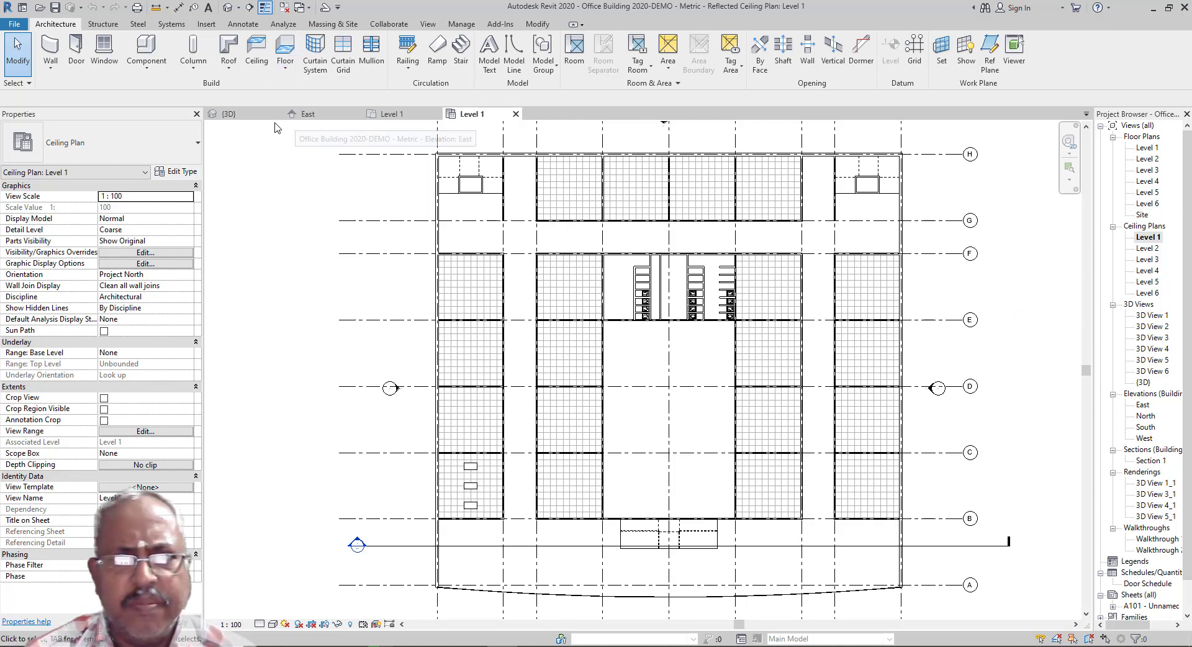
Show the building's central staircases up close from the front in the default 3D view.
left_click(251, 116)
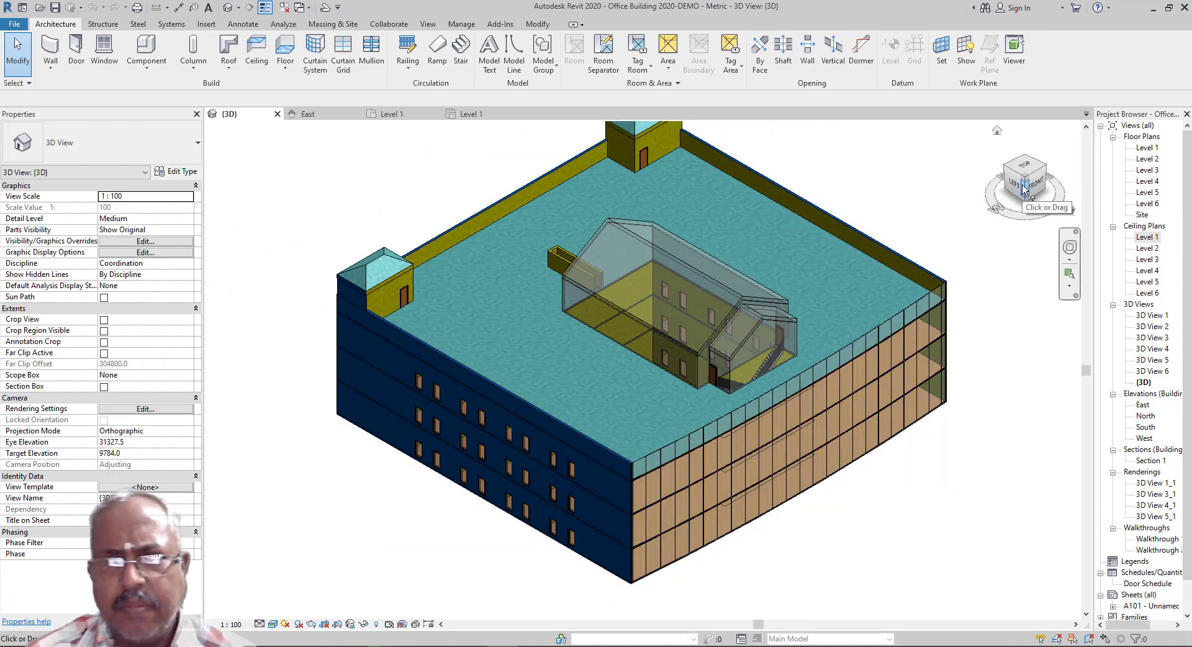
left_click(1024, 185)
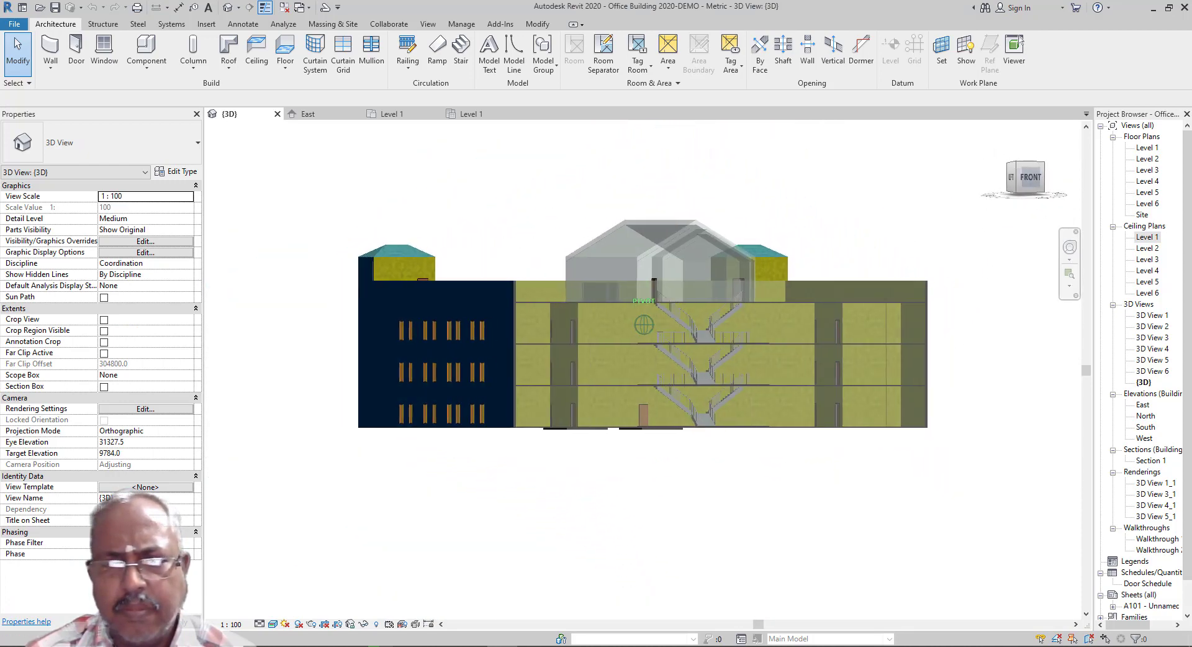
scroll(711, 400, "up", 6)
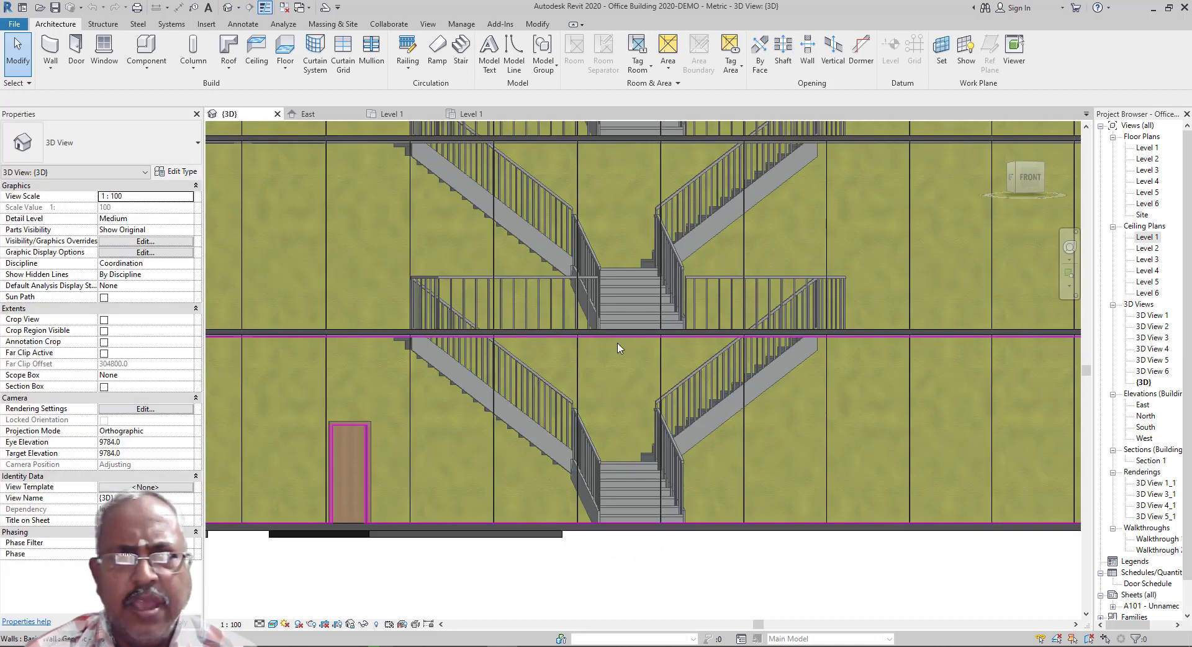
Review the railing placement methods and the ramp and stair creation settings, leaving each without creating an element.
left_click(407, 70)
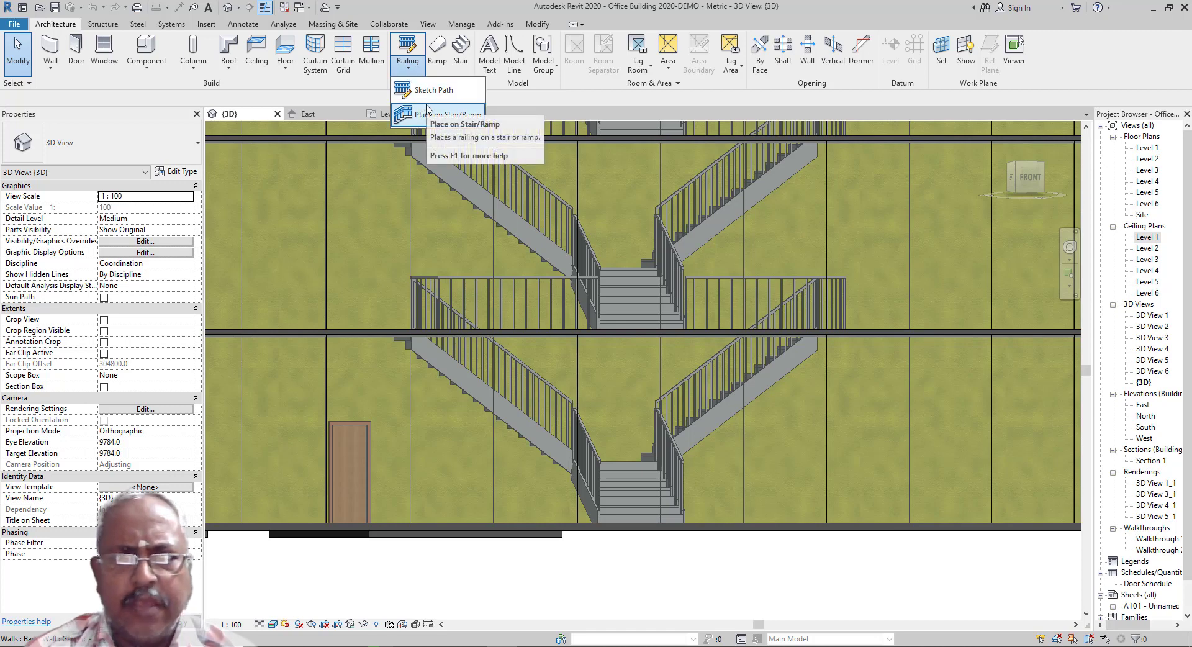
left_click(435, 55)
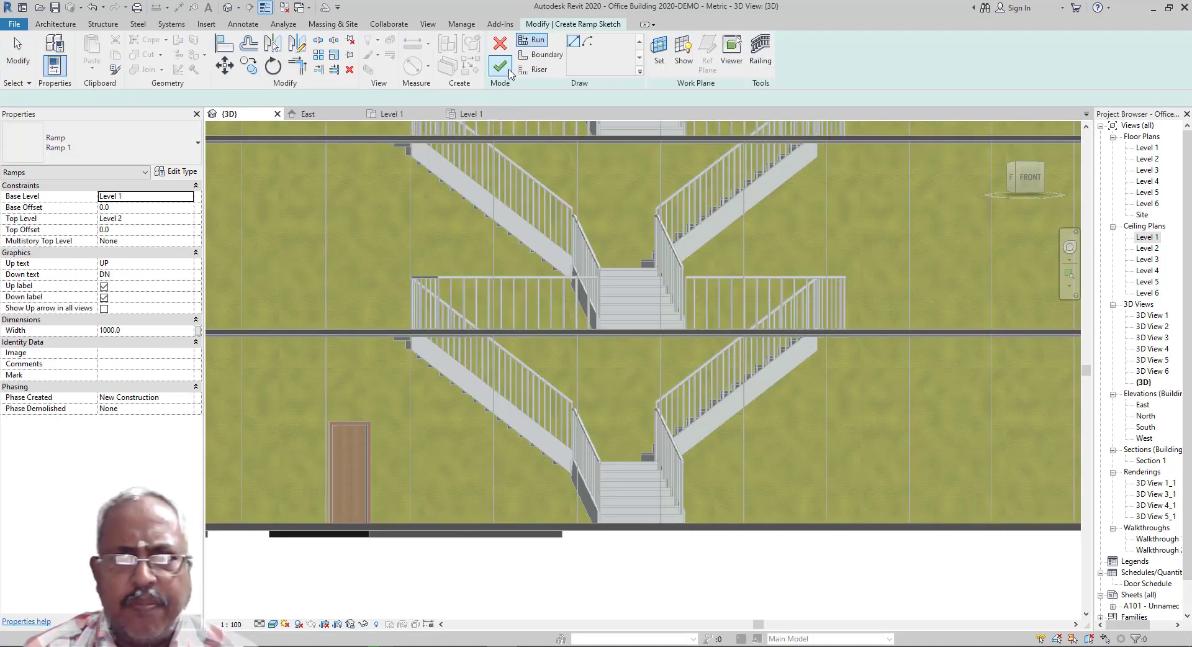
left_click(500, 42)
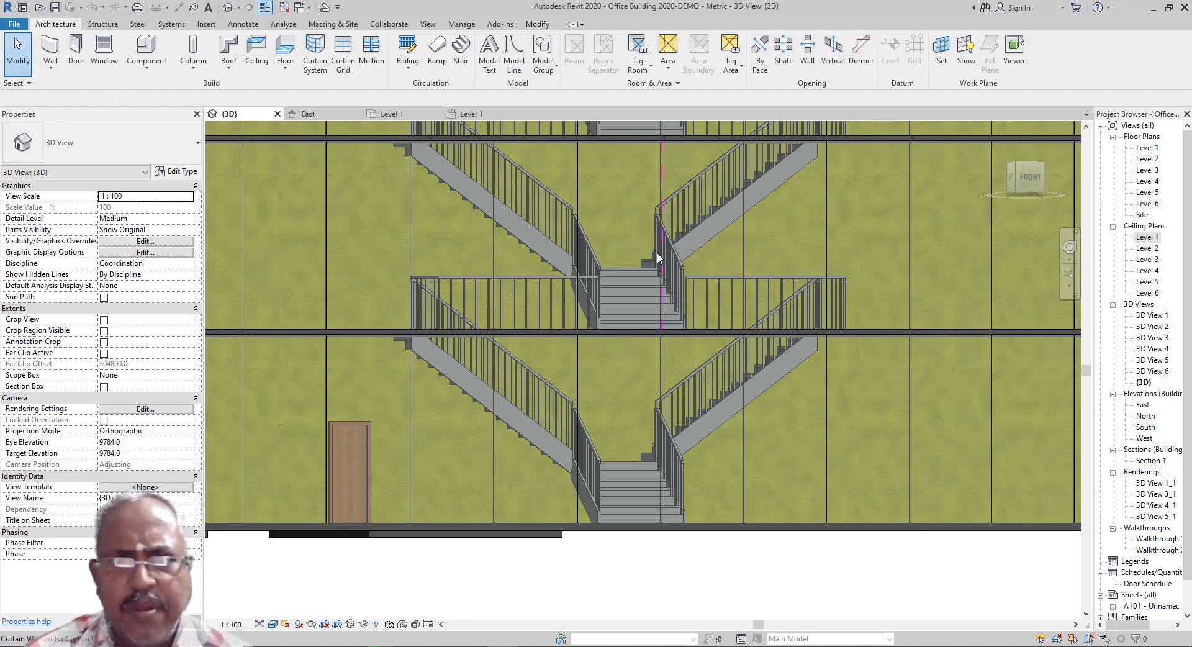
left_click(461, 62)
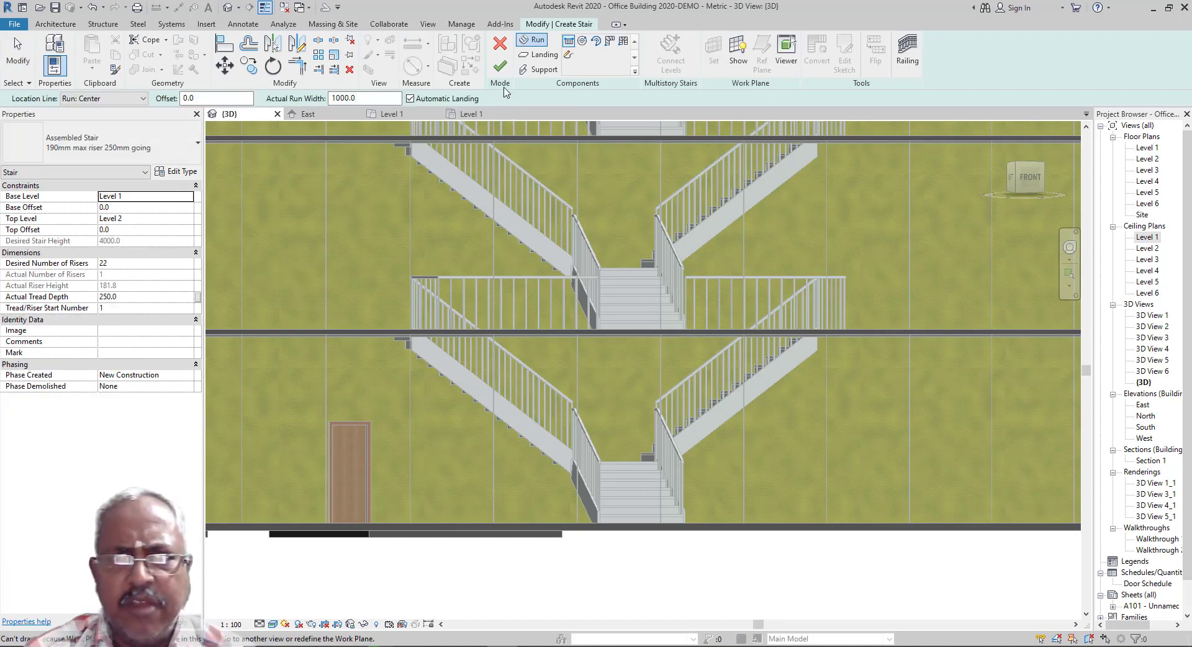
left_click(499, 42)
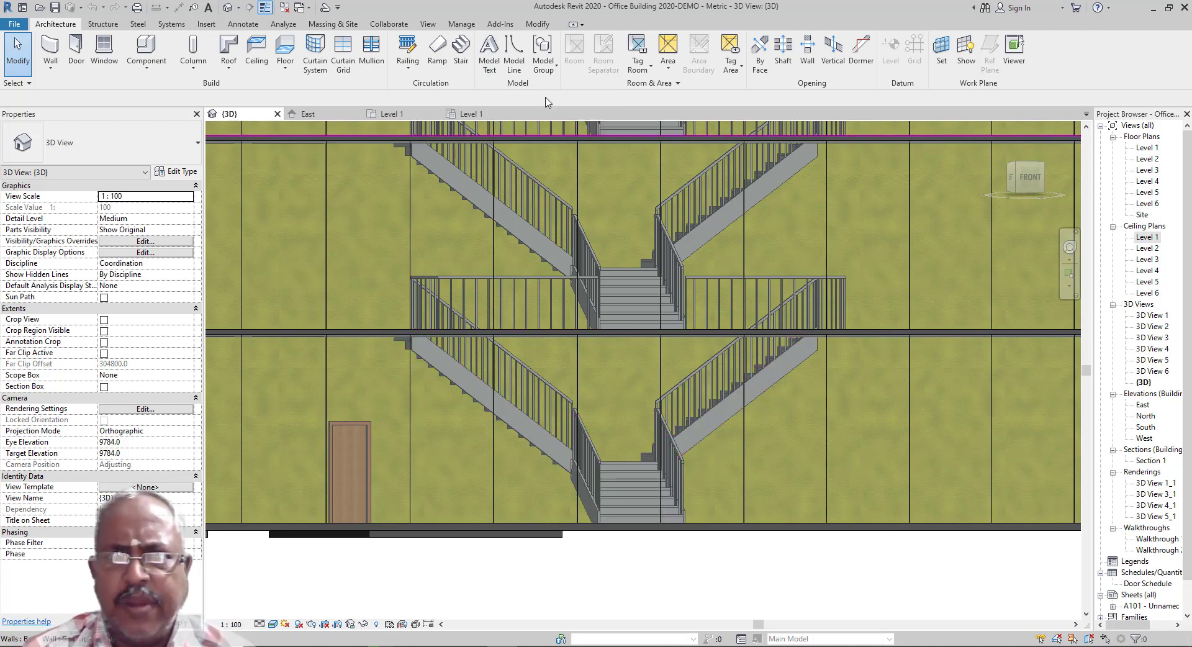
Try placing a tagged room outside the exterior wall beside Office 101 in the Level 1 floor plan, and undo it.
double_click(1147, 148)
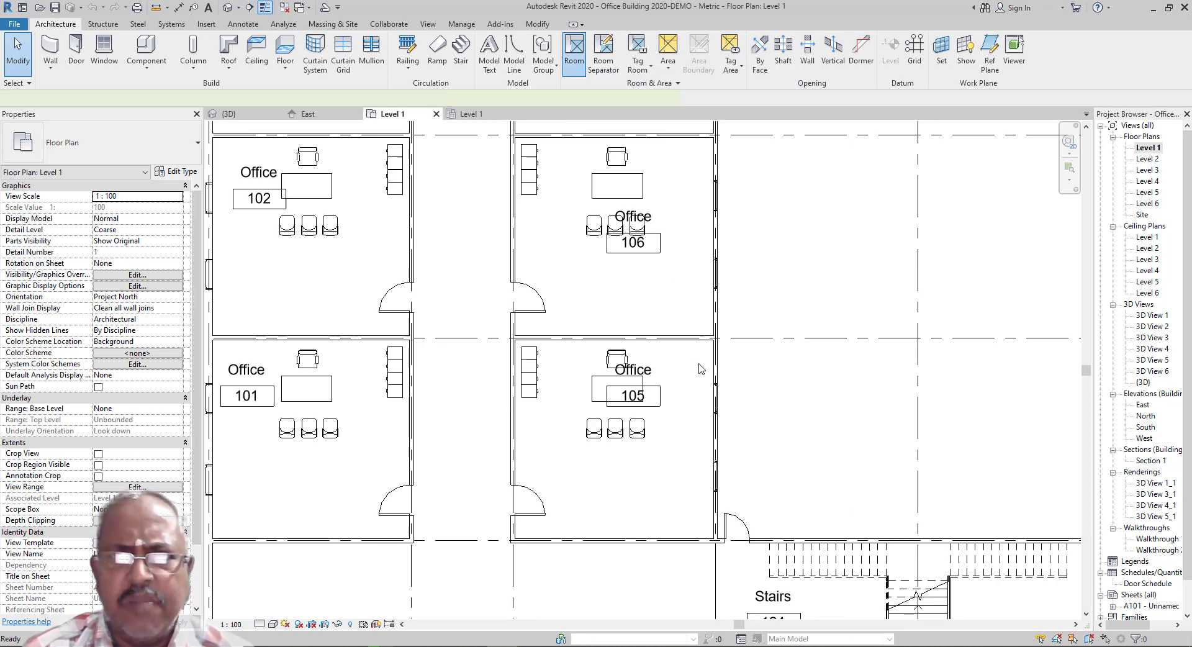
scroll(702, 369, "down", 4)
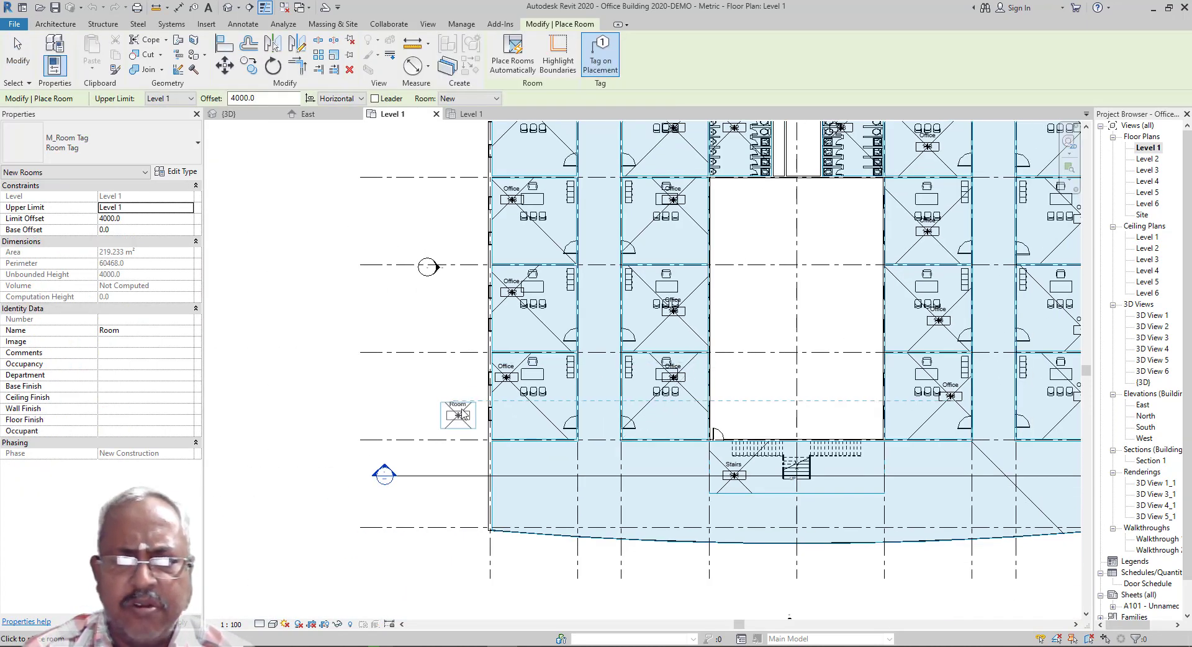
left_click(462, 410)
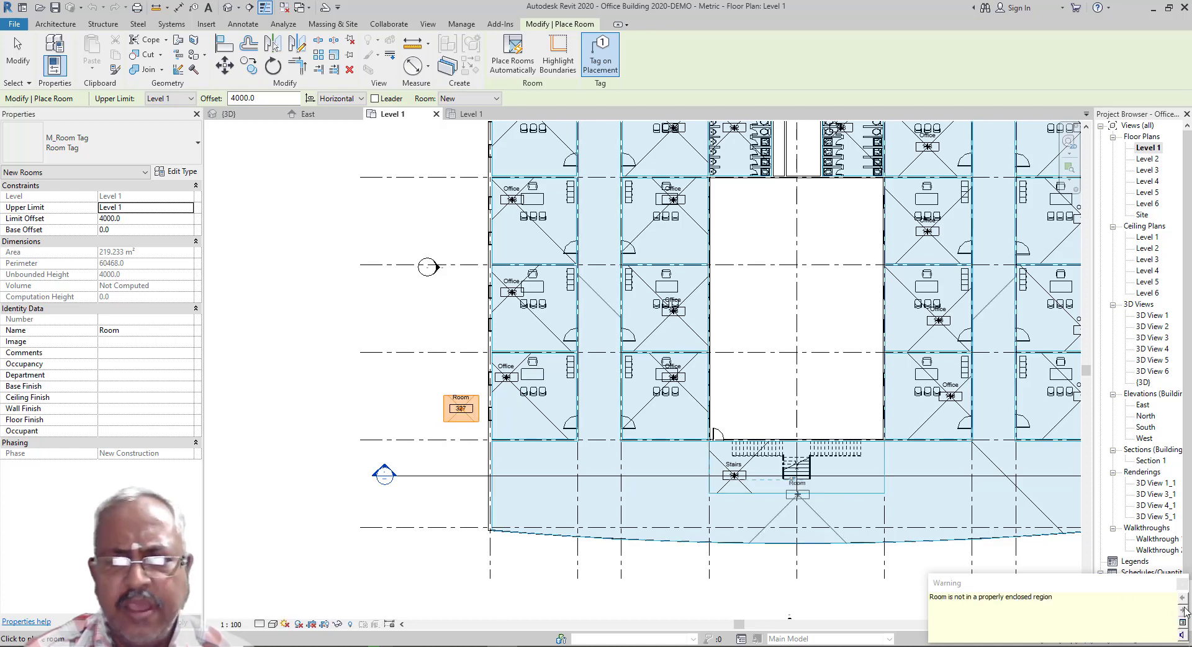
left_click(1182, 584)
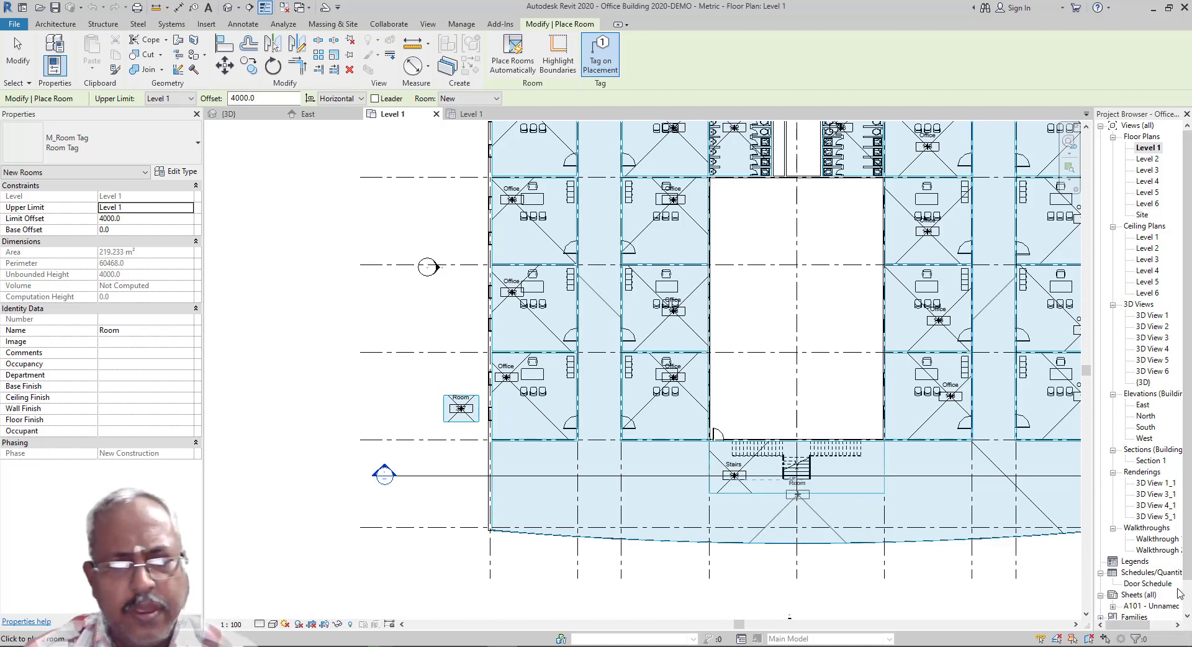
key("ctrl+z")
key("Escape")
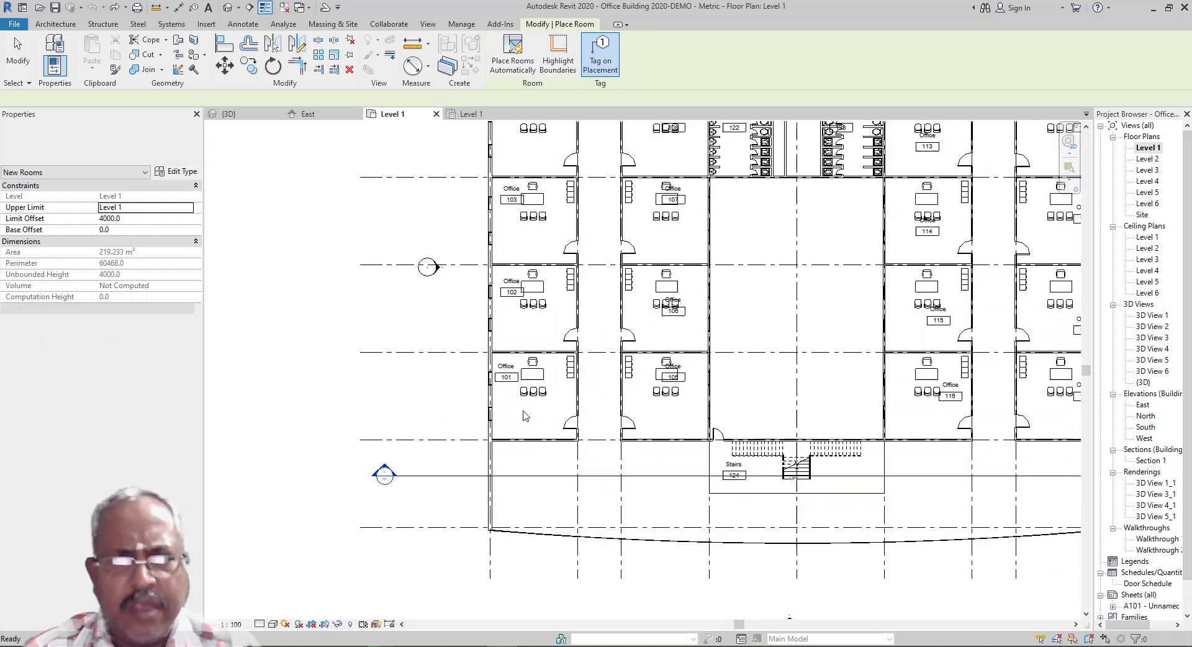
Preview room placement over the Level 1 corridor near the stairs, and leave the Room tool without placing a room.
scroll(472, 373, "up", 2)
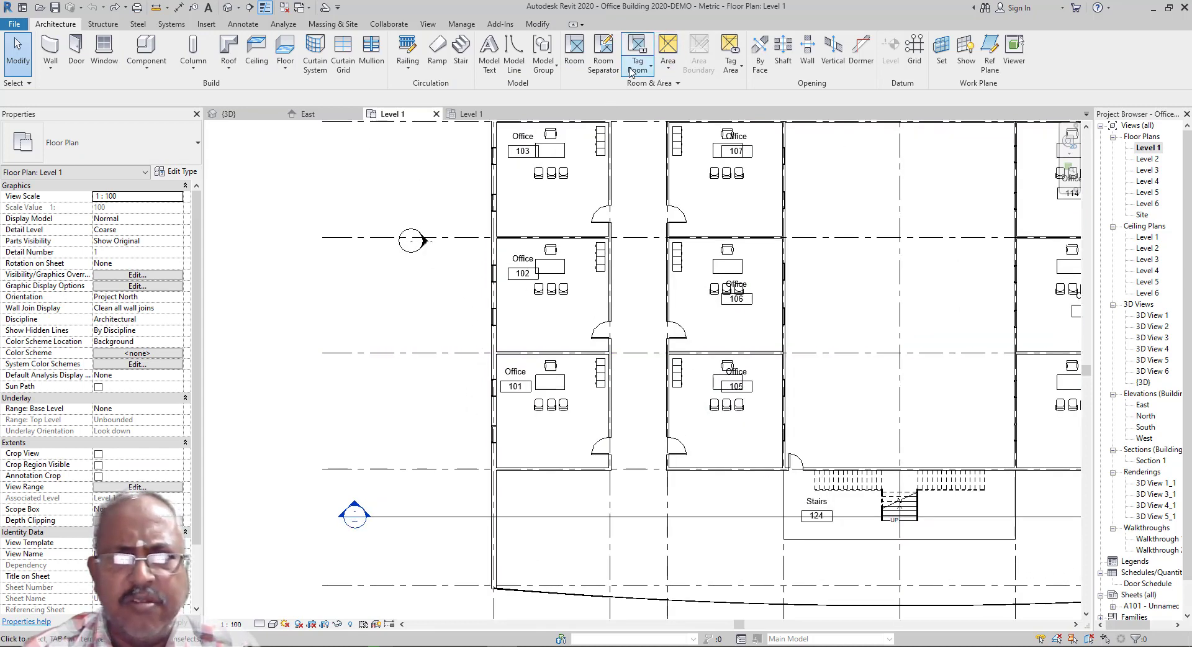
scroll(652, 277, "down", 4)
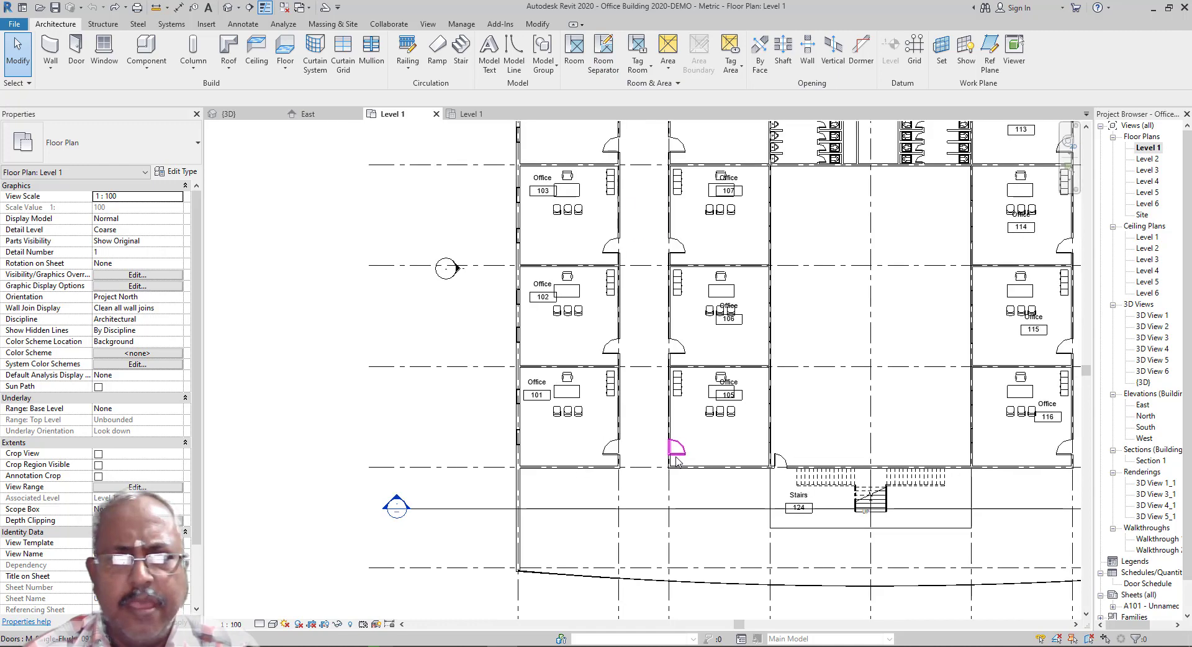
scroll(652, 276, "up", 5)
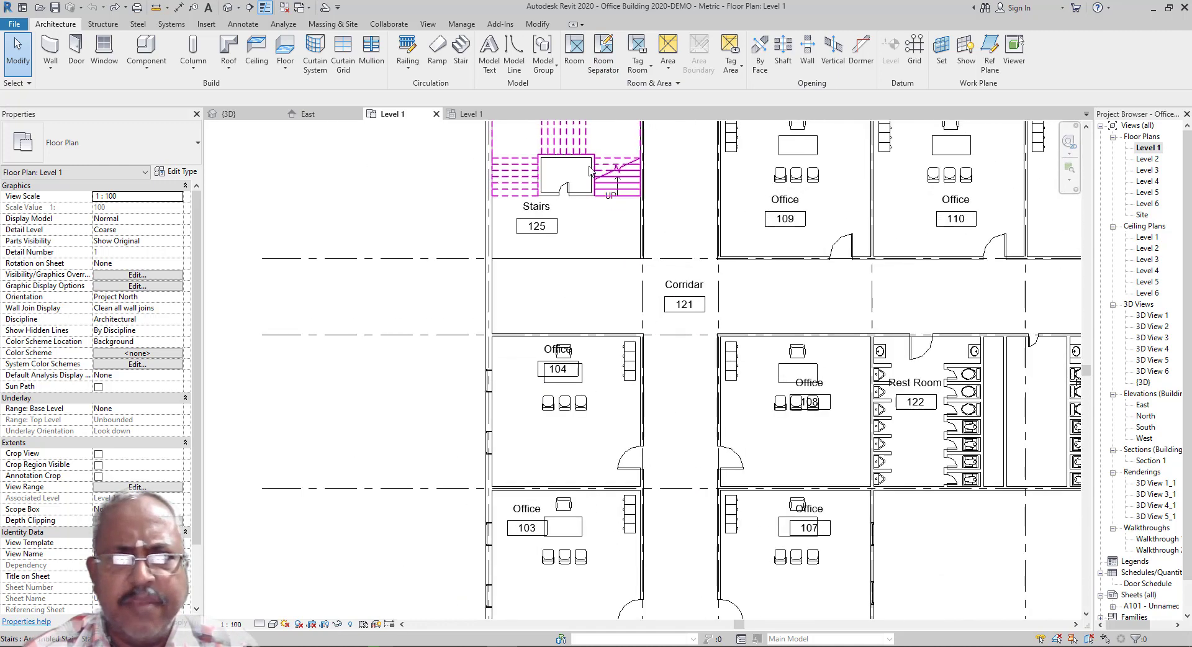
key("r")
key("m")
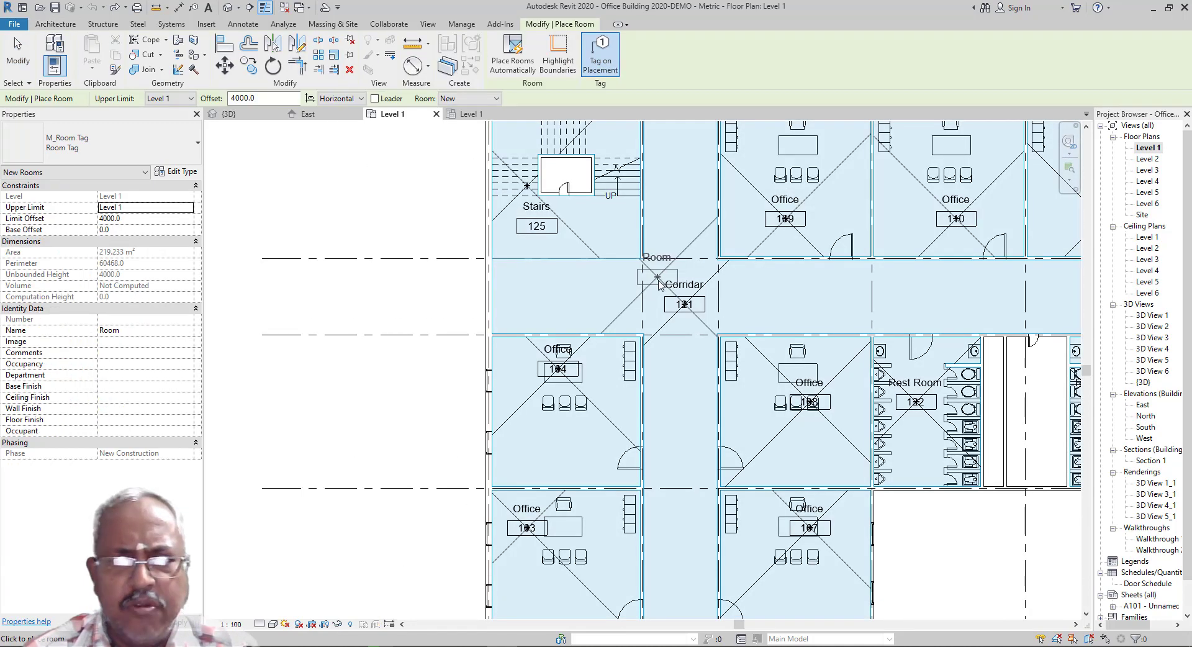
key("Escape")
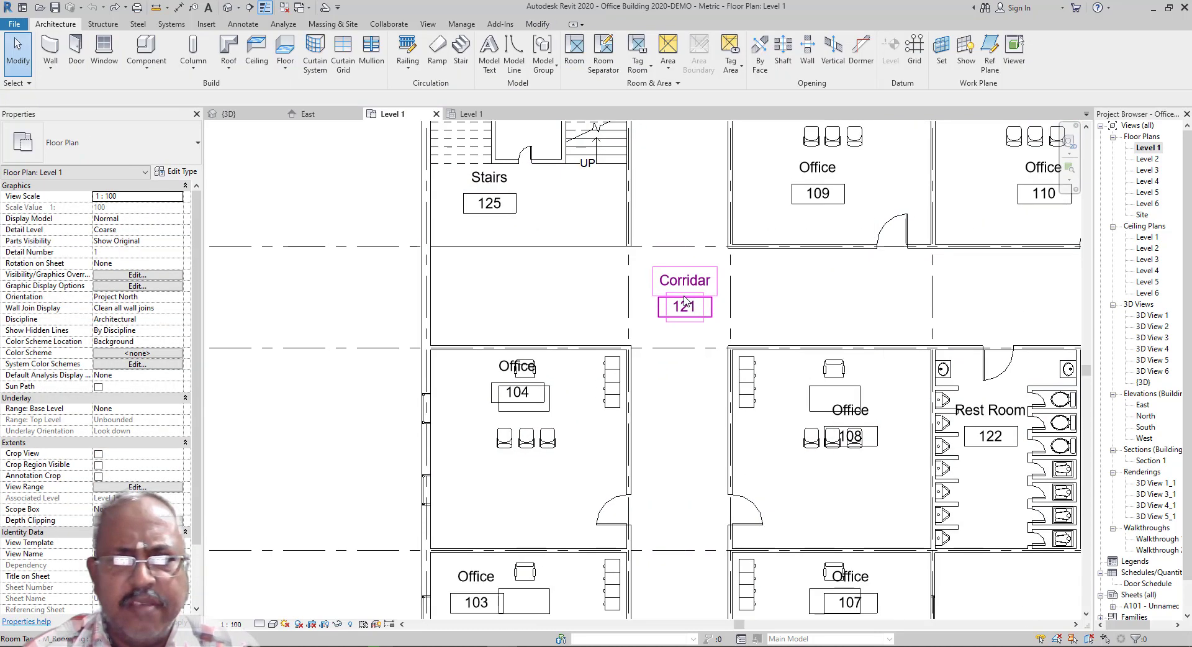
Select the corridor room on Level 1 to examine its boundary and properties, and clear the selection.
scroll(684, 299, "up", 1)
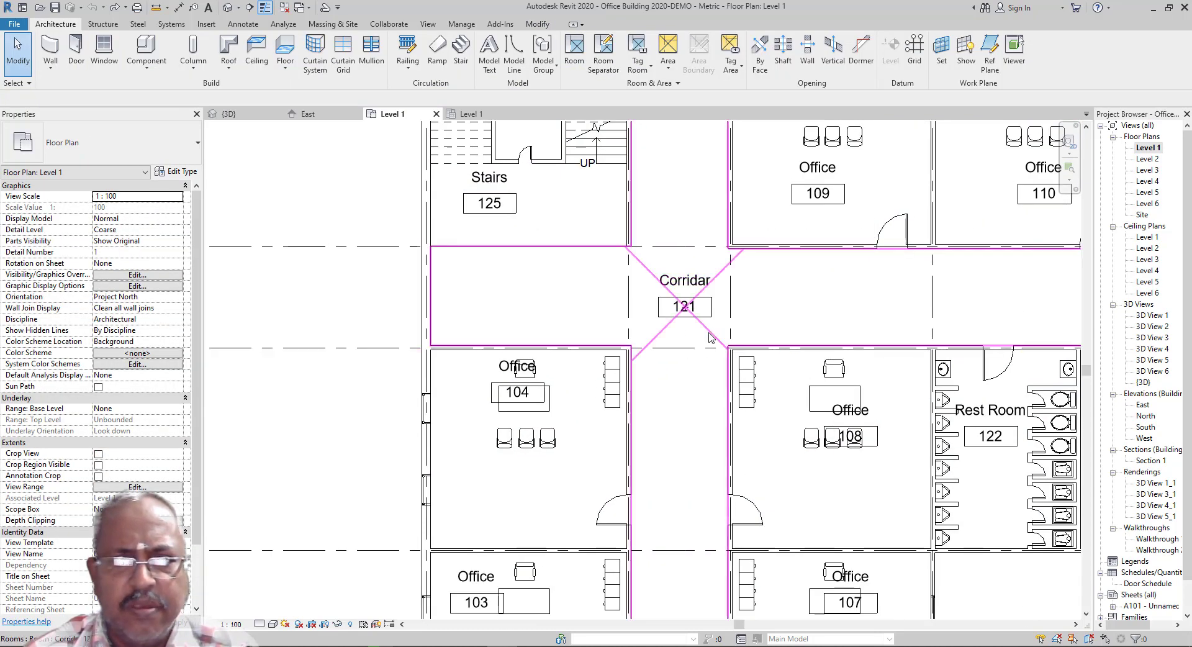
left_click(709, 330)
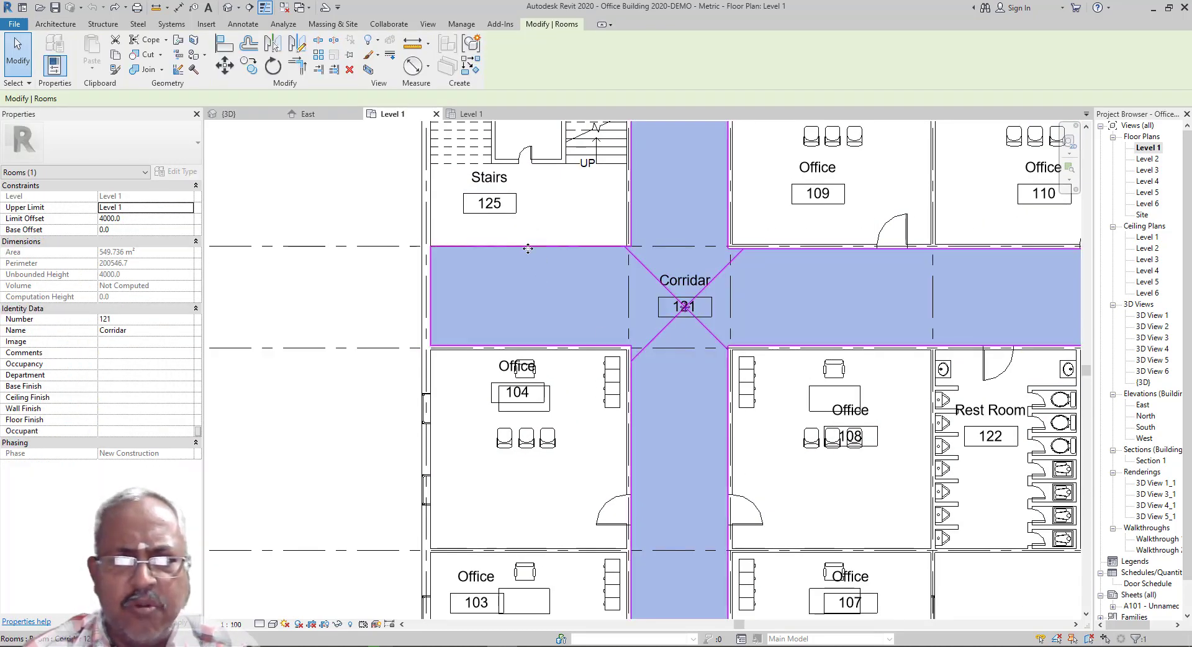
scroll(543, 316, "down", 1)
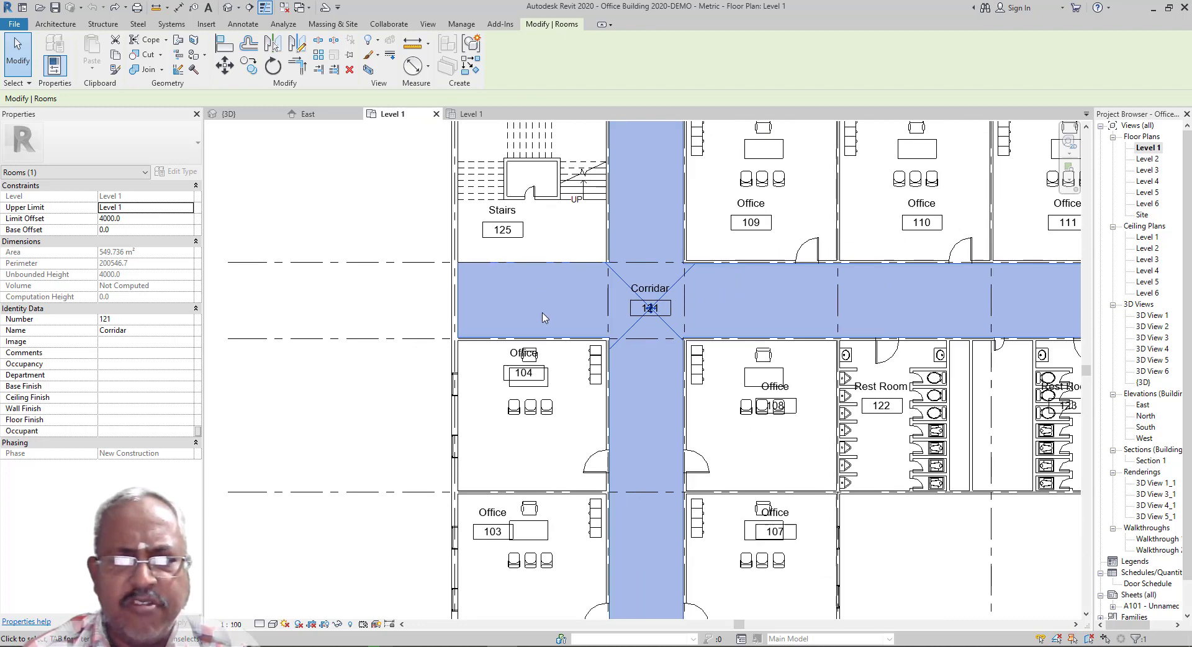
left_click(547, 252)
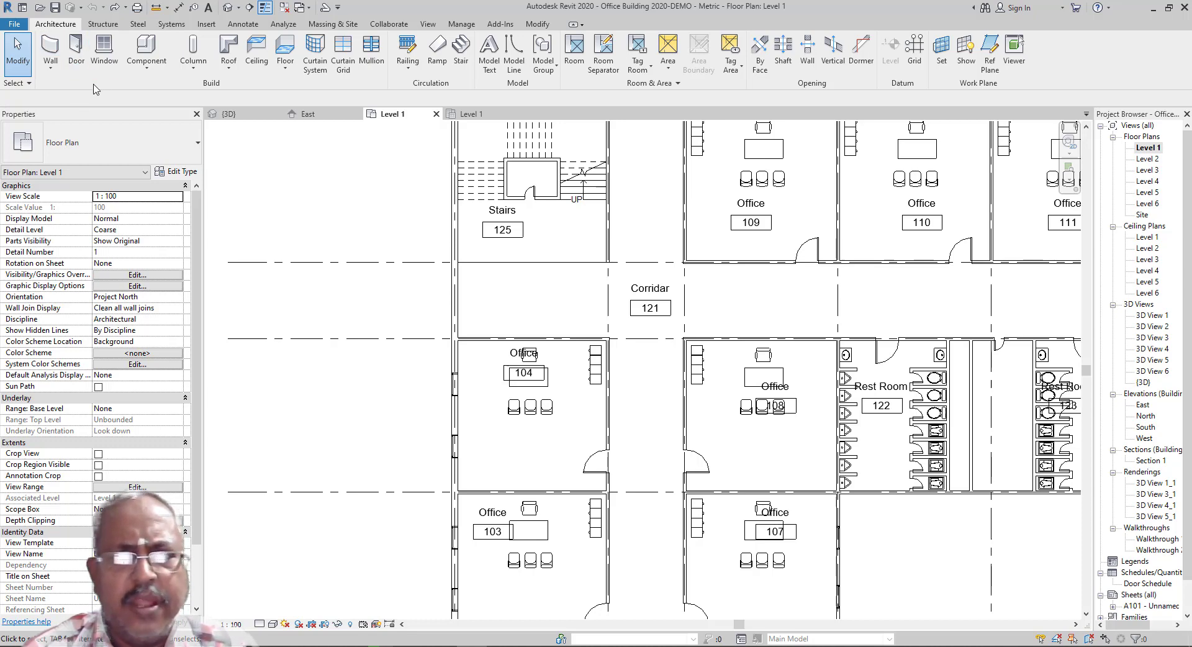
Review the massing and site, annotation, collaboration and view tool sets with the Level 1 floor plan open.
left_click(316, 26)
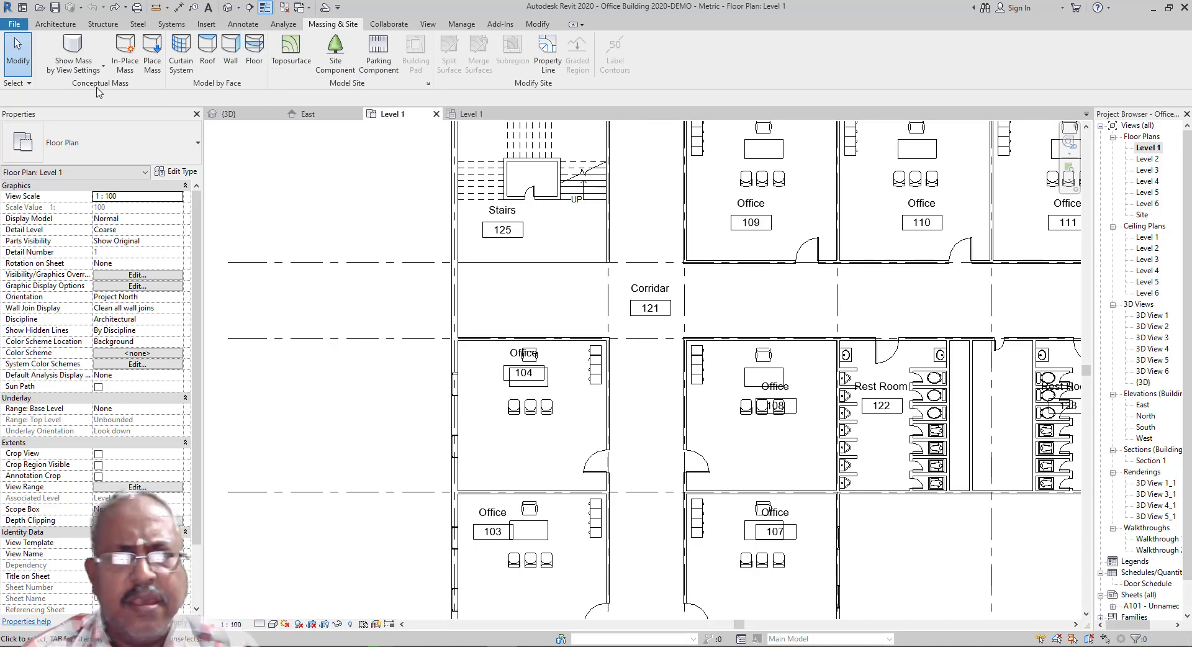
left_click(243, 24)
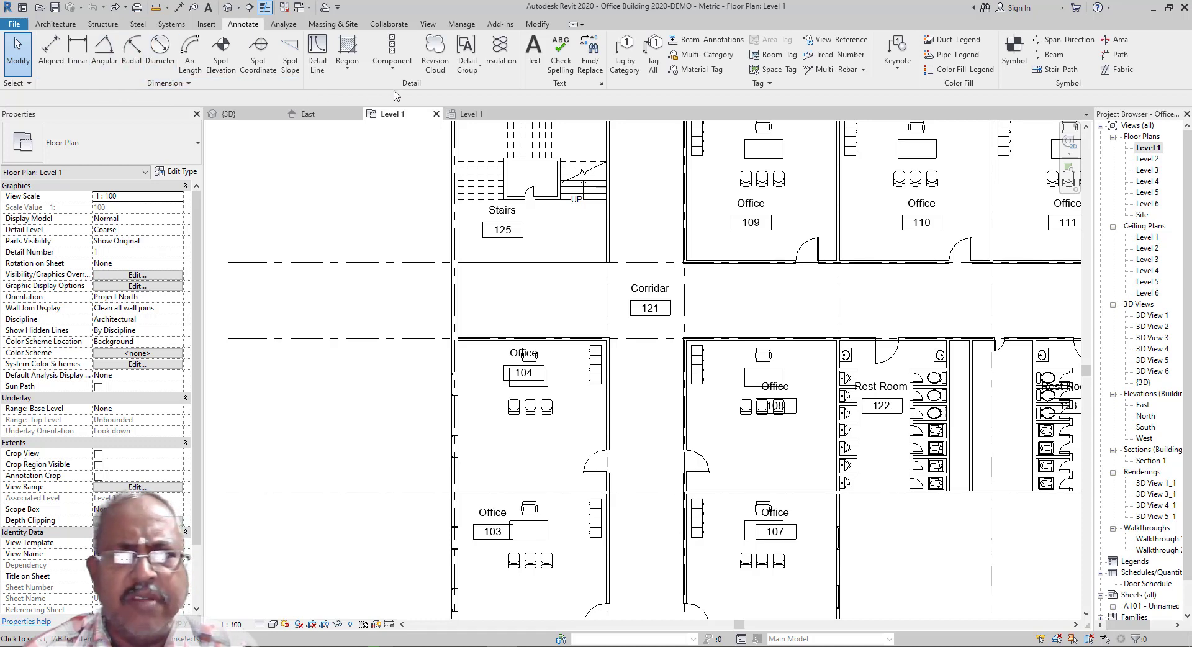
left_click(386, 25)
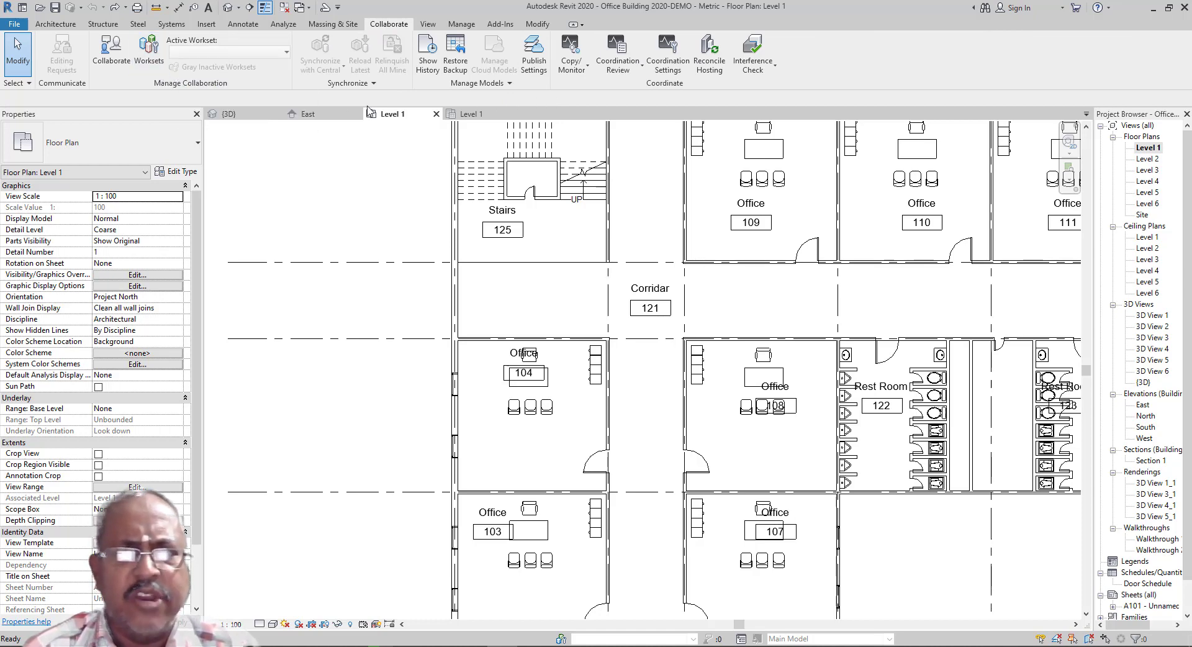
left_click(428, 24)
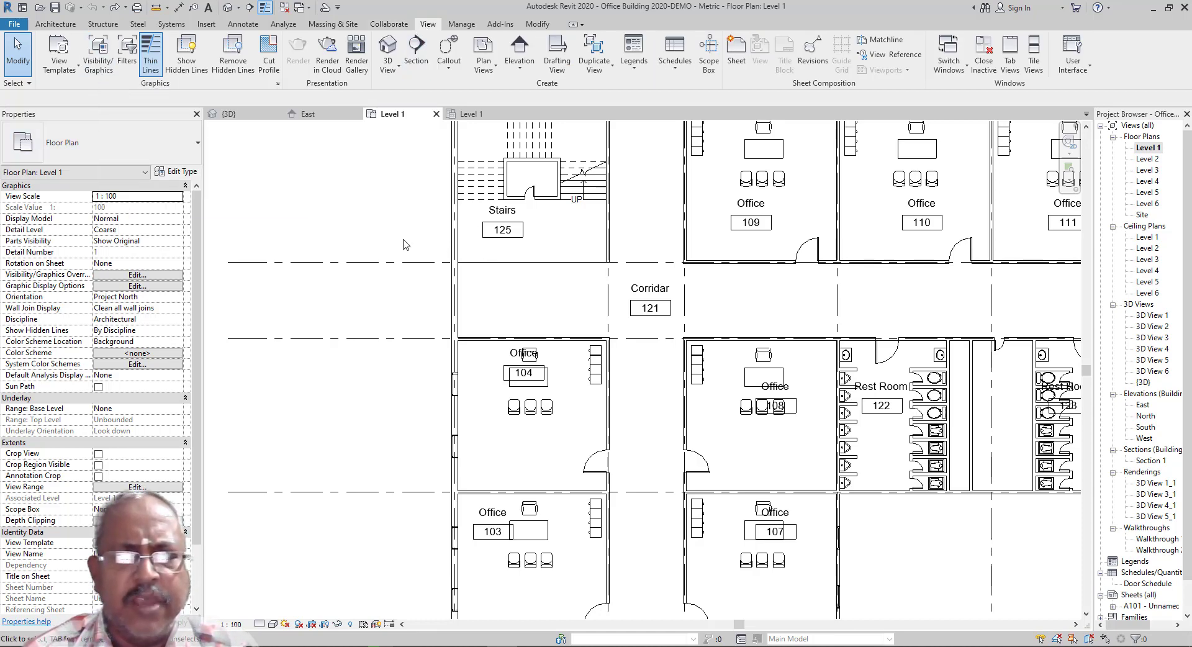
scroll(401, 243, "down", 2)
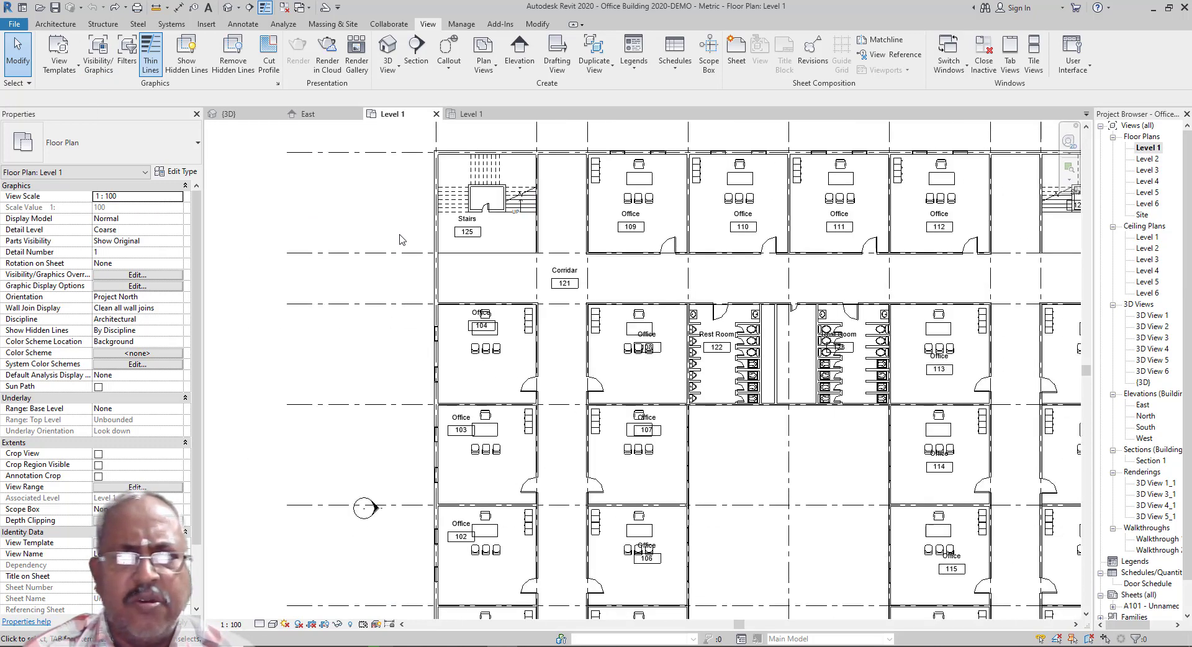
Examine the project information fields among the project management tools, and leave them without entering anything.
left_click(462, 24)
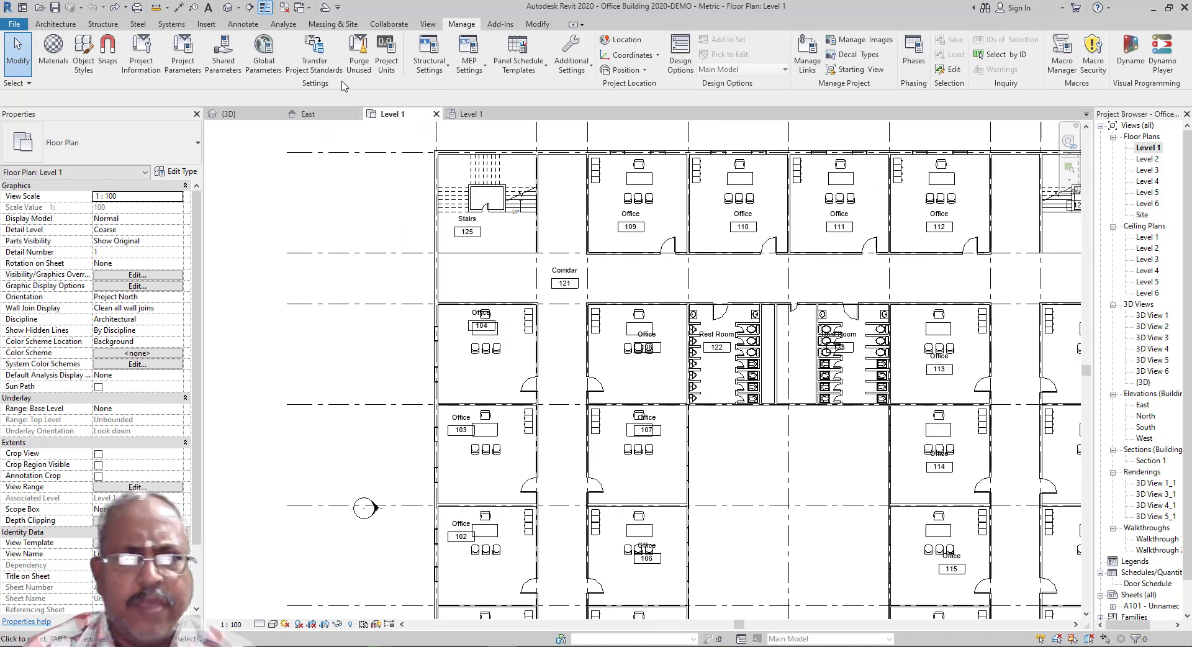
left_click(141, 59)
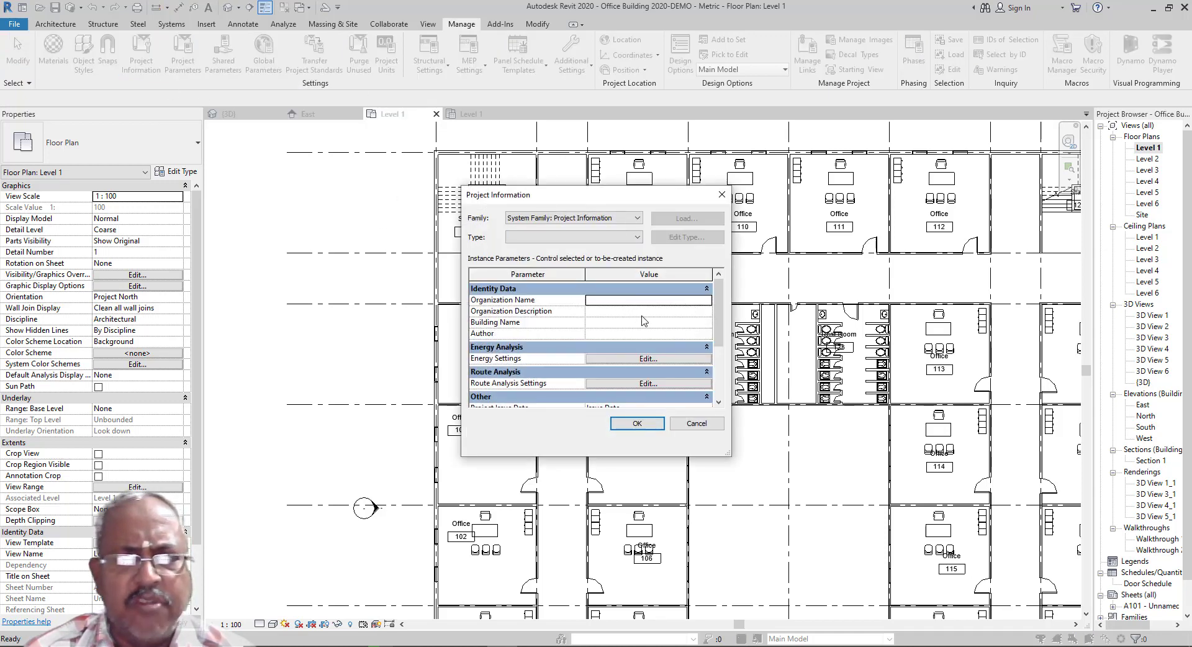
left_click(696, 424)
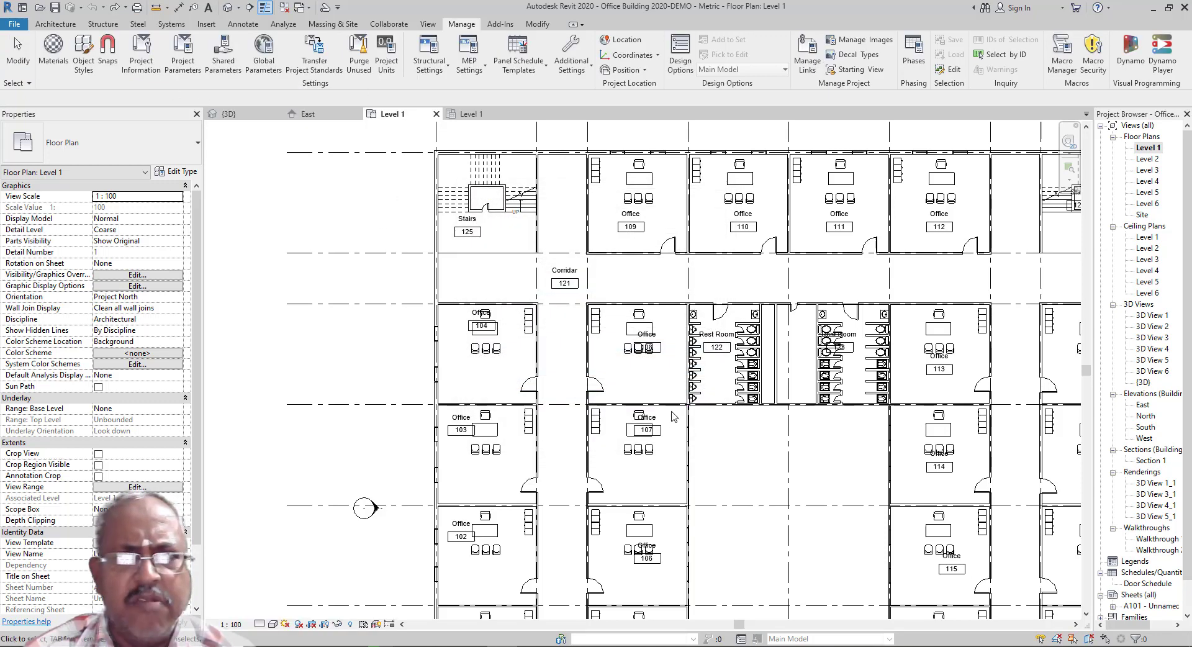
Review the modification and building systems tool sets, and return to the architectural tools.
left_click(537, 23)
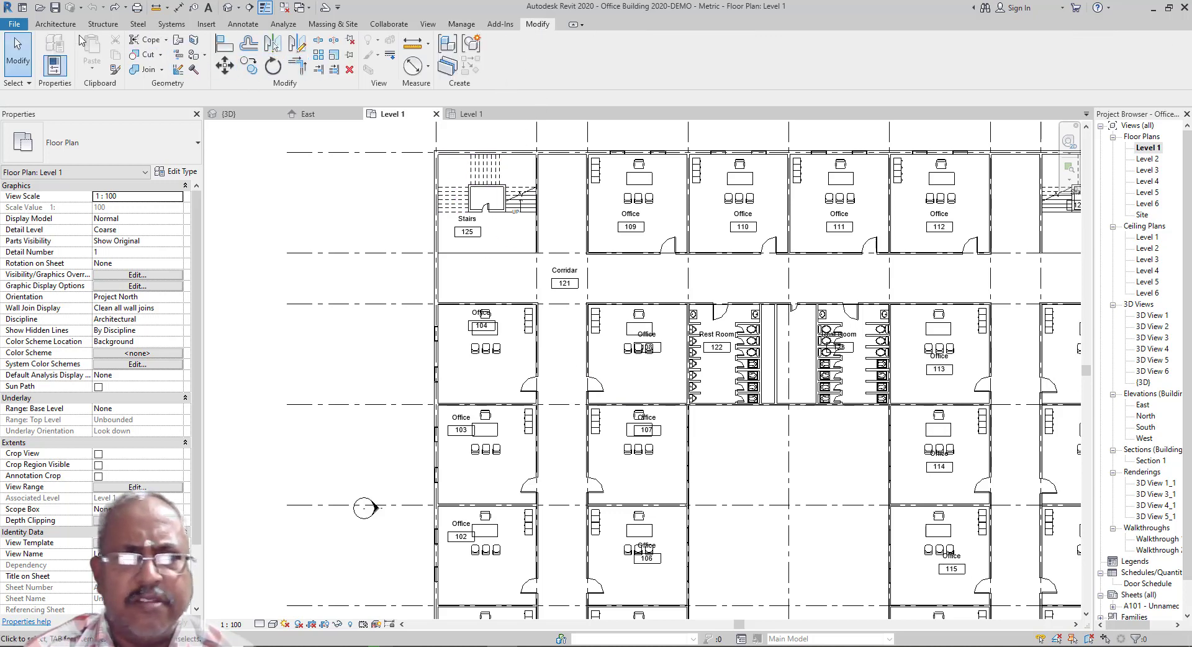
left_click(57, 25)
left_click(163, 26)
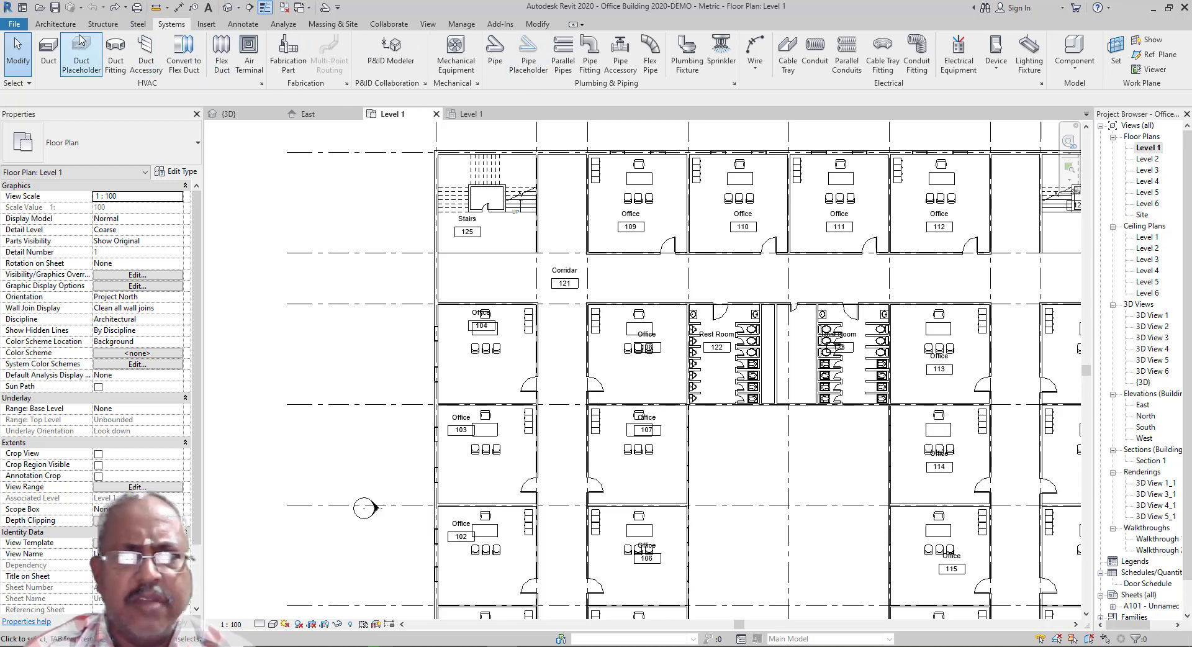
left_click(56, 23)
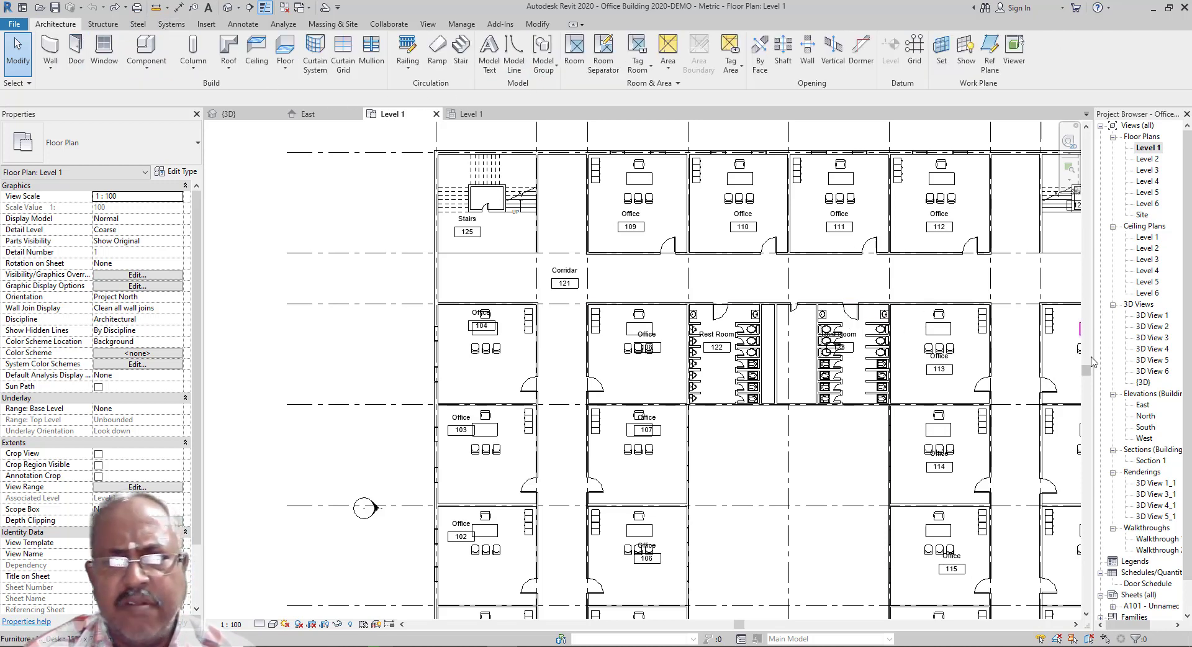
Open the Door Schedule and filter it to doors whose Width equals 400, and look through the filtered rows.
scroll(1160, 534, "down", 1)
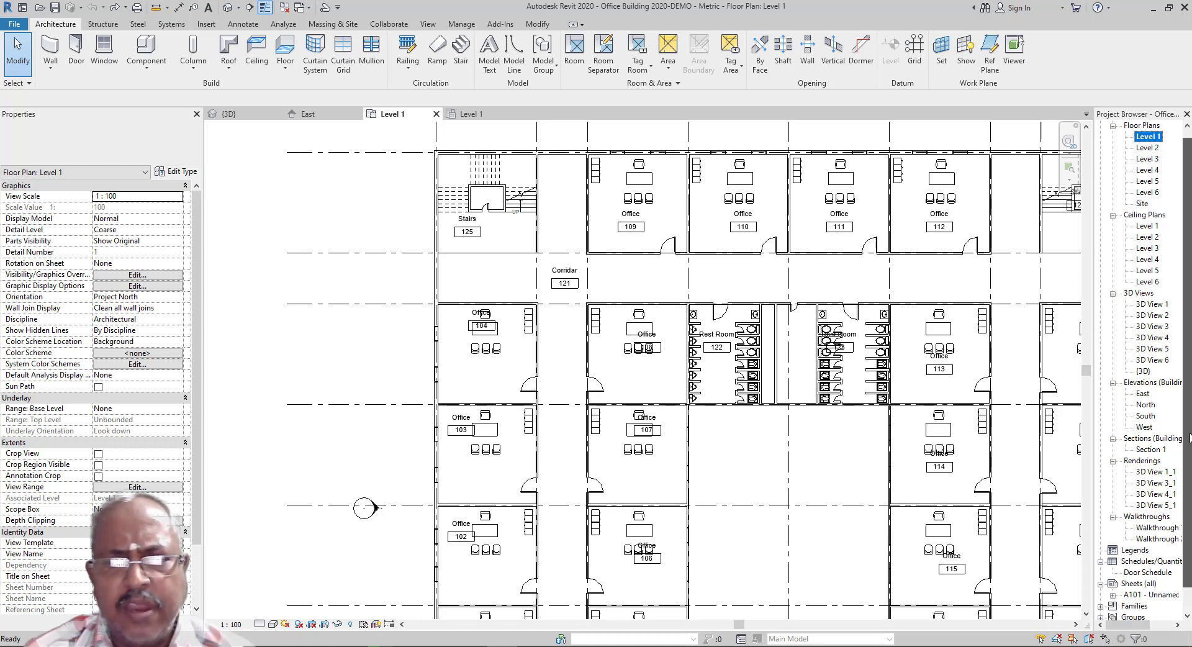
double_click(1148, 550)
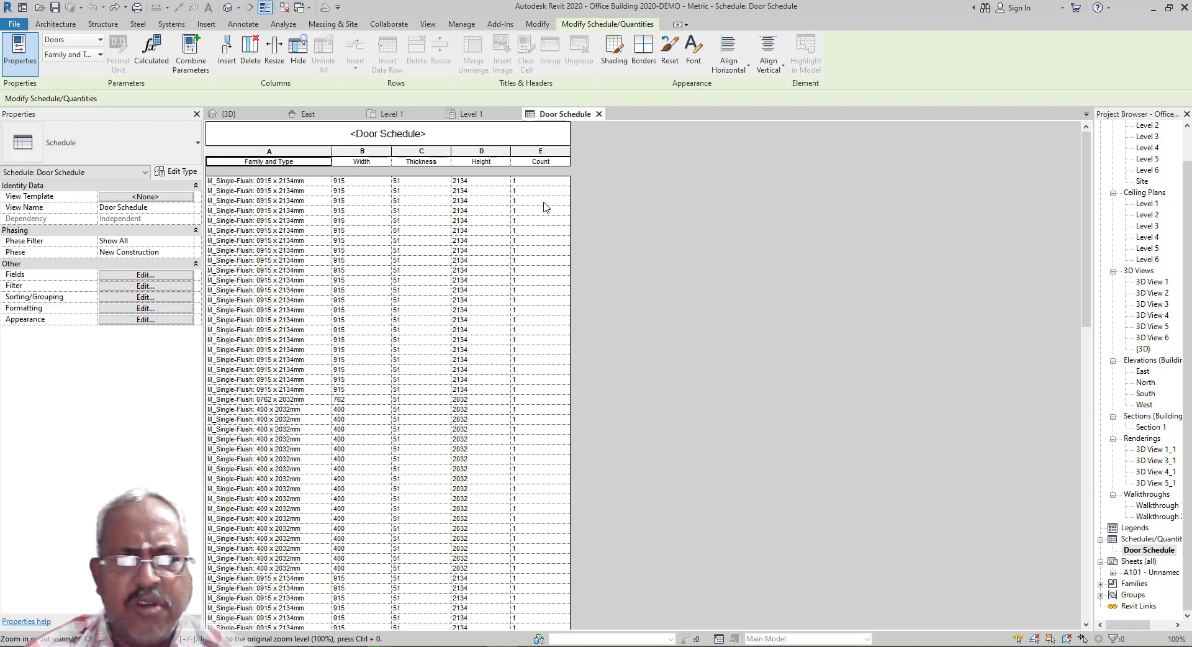
left_click(182, 287)
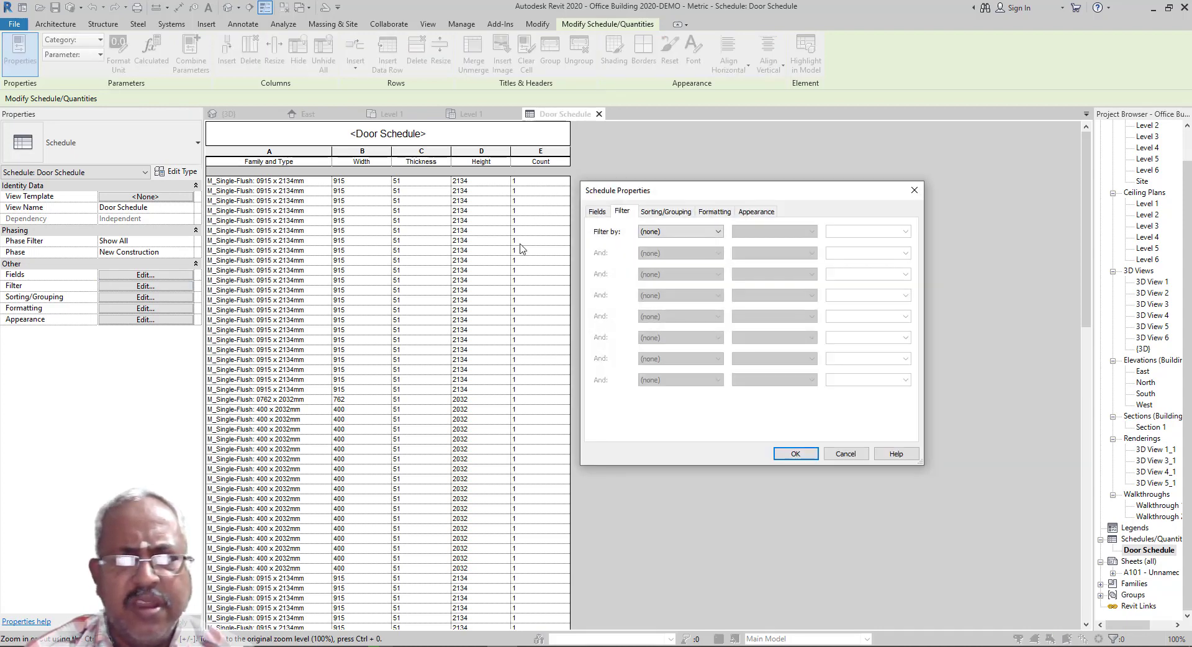
left_click(652, 232)
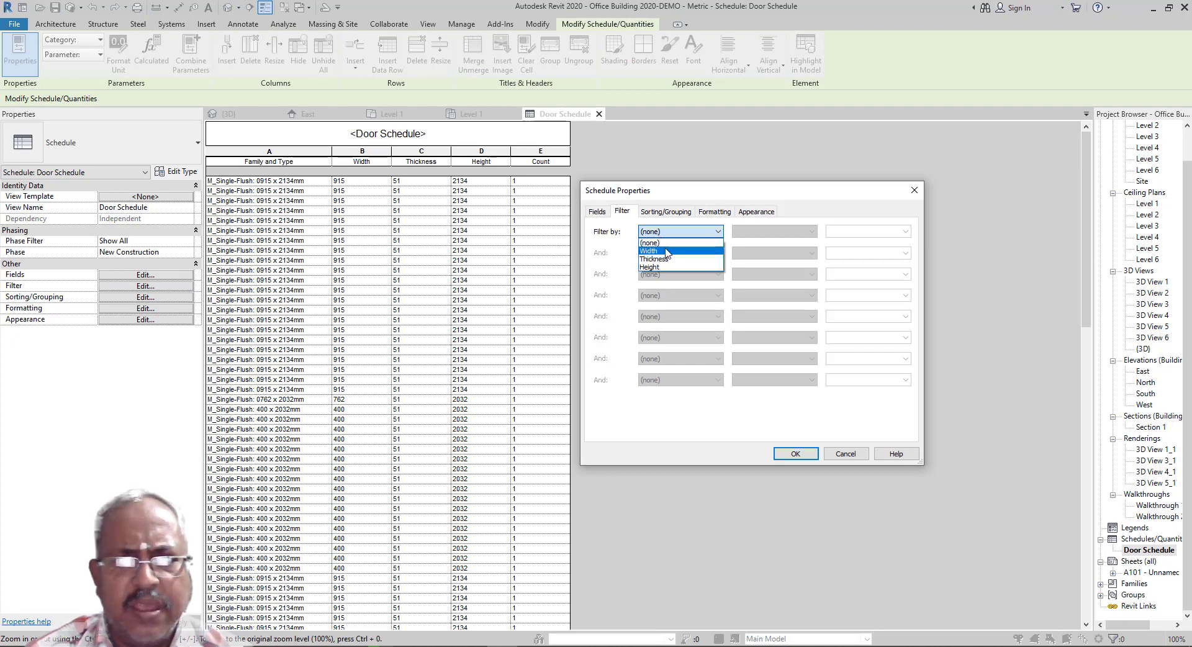
left_click(667, 250)
left_click(904, 232)
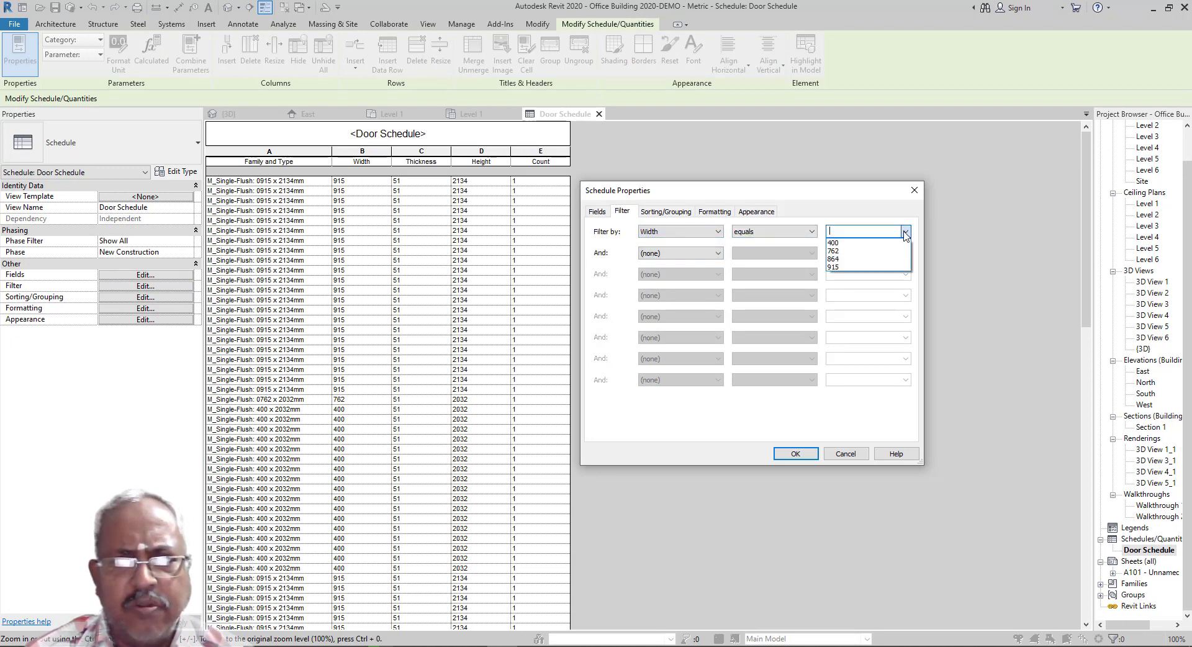
left_click(845, 244)
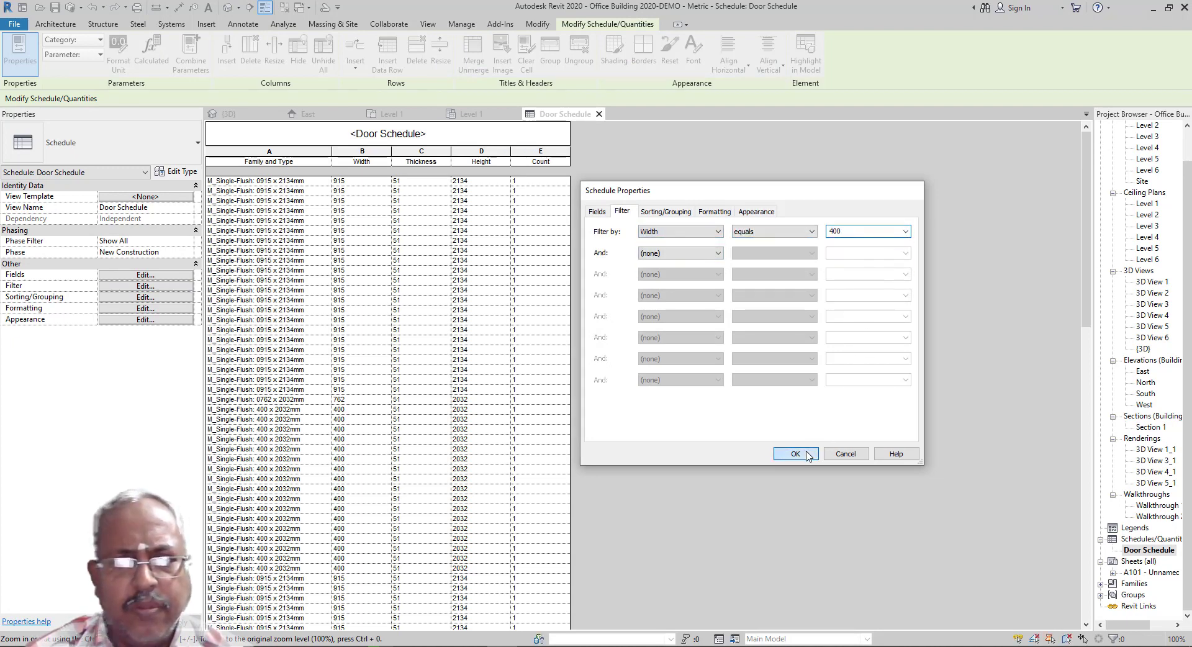
left_click(799, 451)
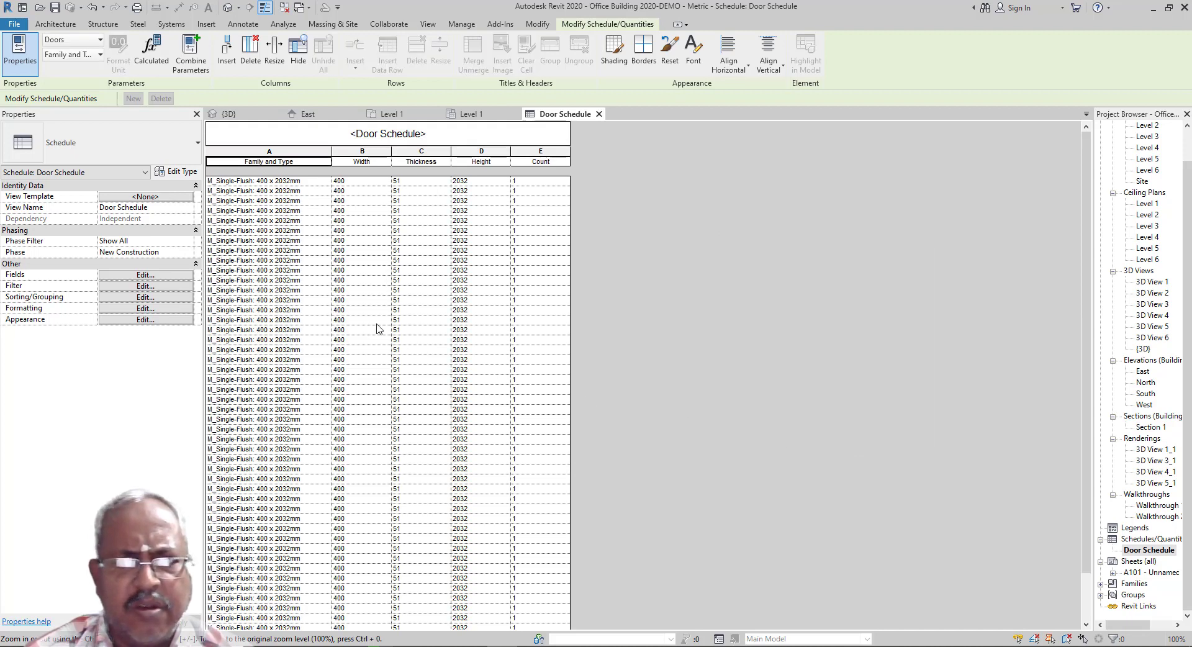
scroll(381, 361, "down", 3)
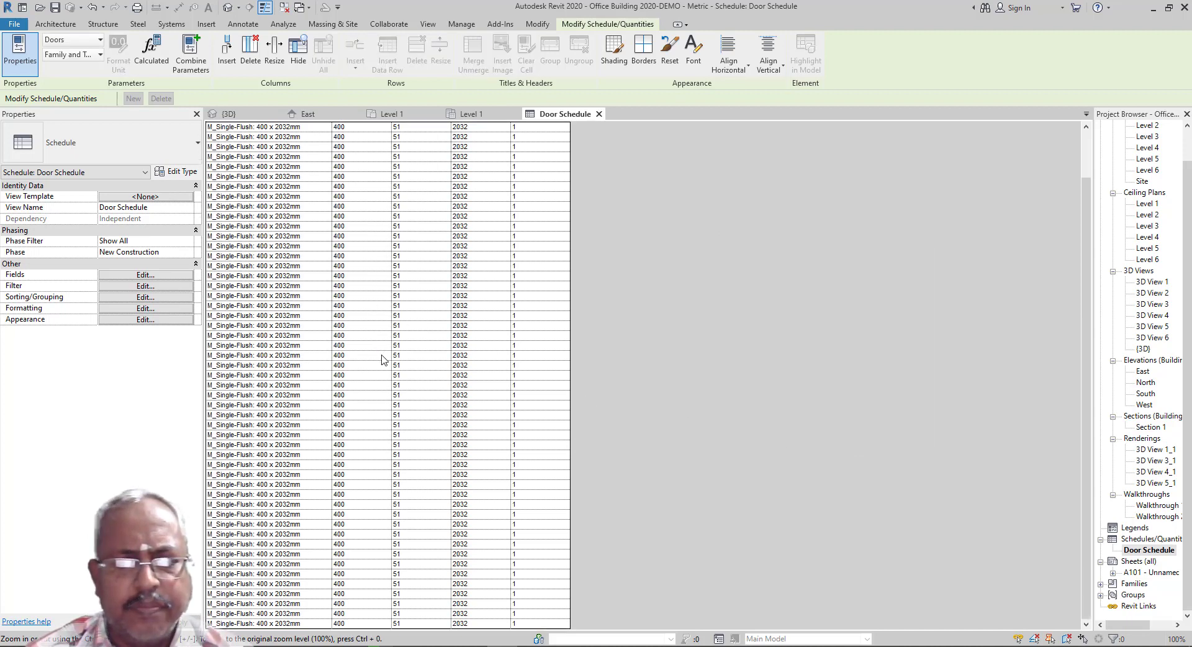
Enable grand totals in the Door Schedule with calculated totals for the Count field, and close the schedule.
left_click(174, 298)
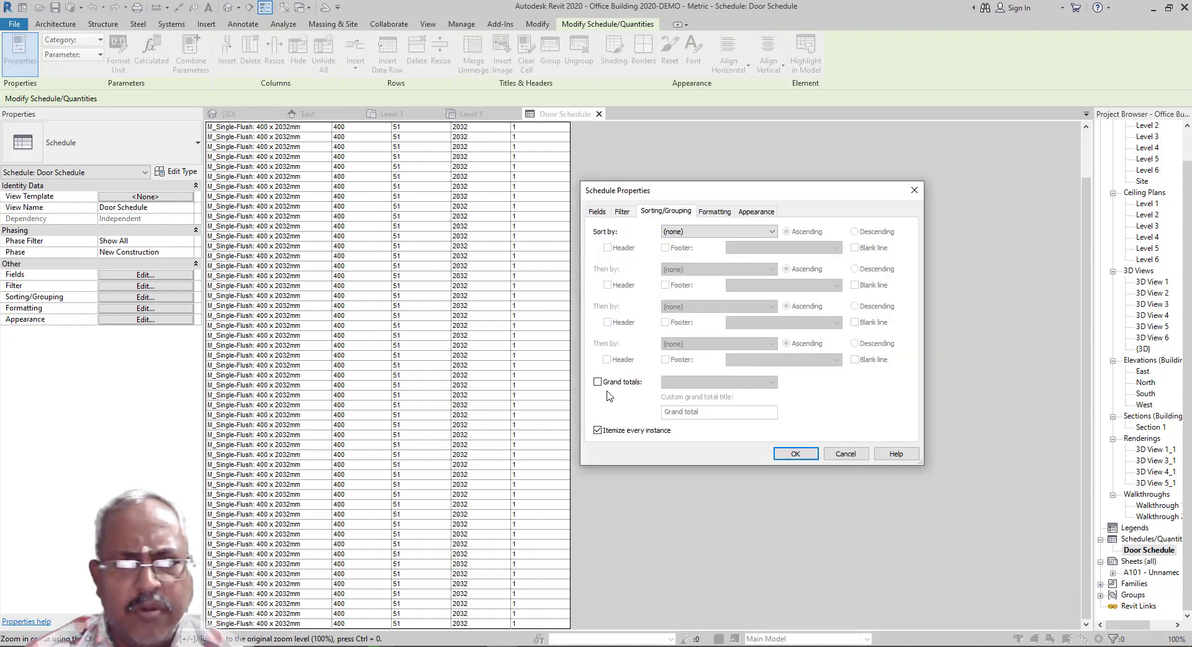
left_click(614, 384)
left_click(714, 212)
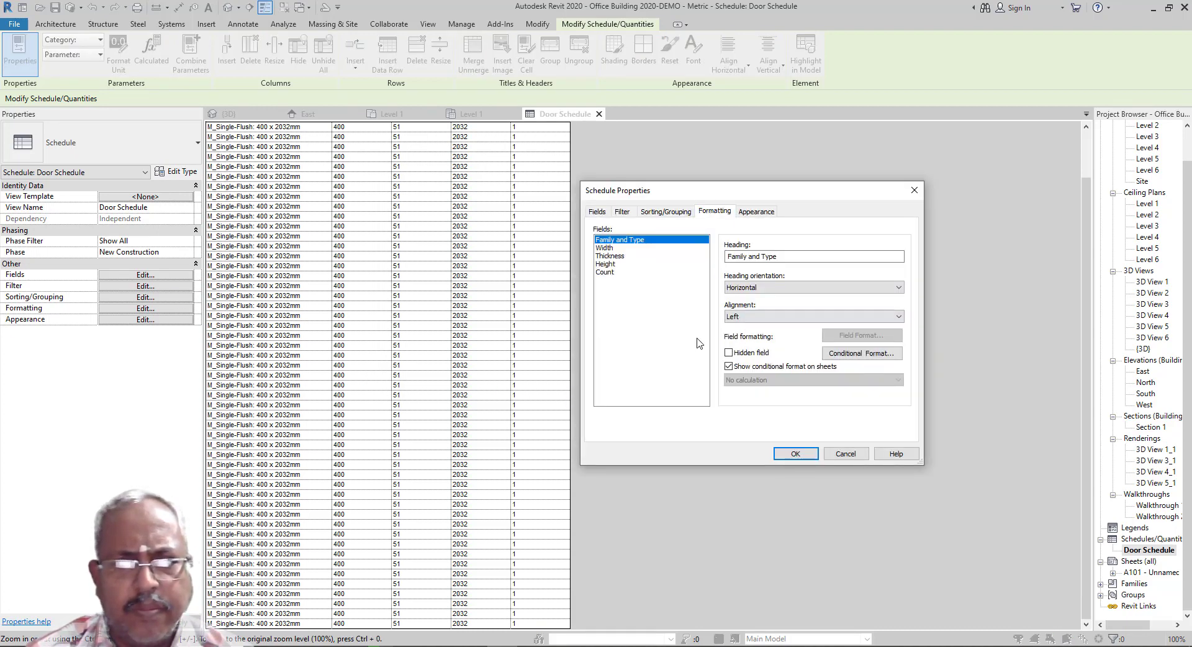
left_click(606, 272)
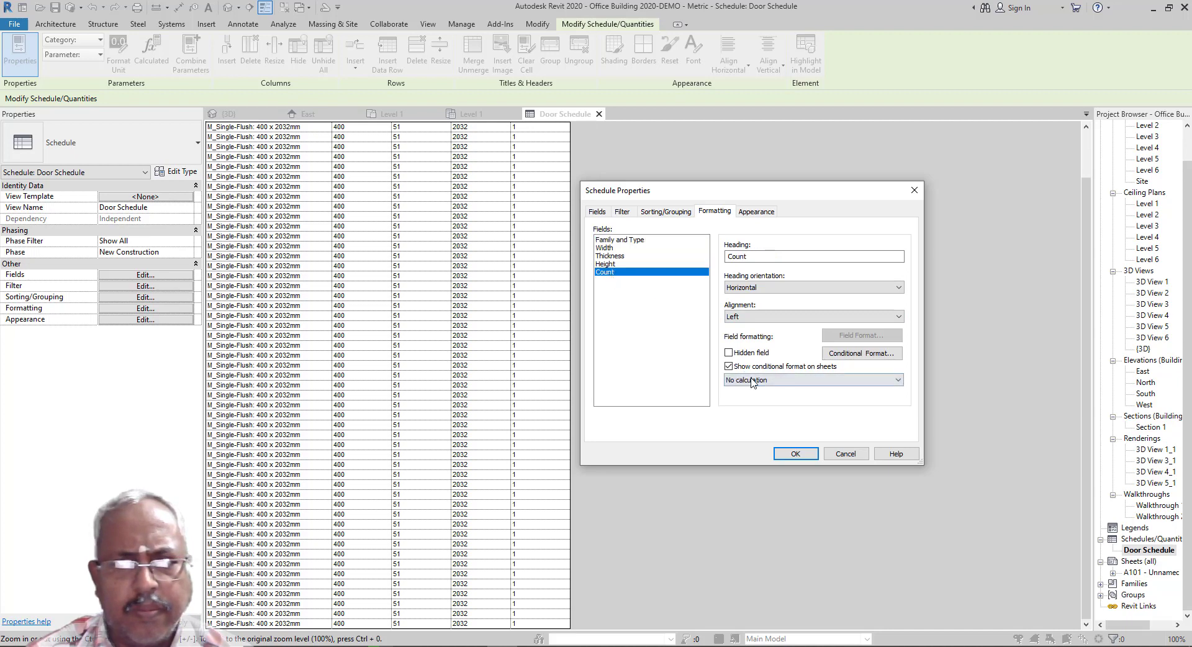
left_click(750, 379)
left_click(751, 399)
left_click(794, 453)
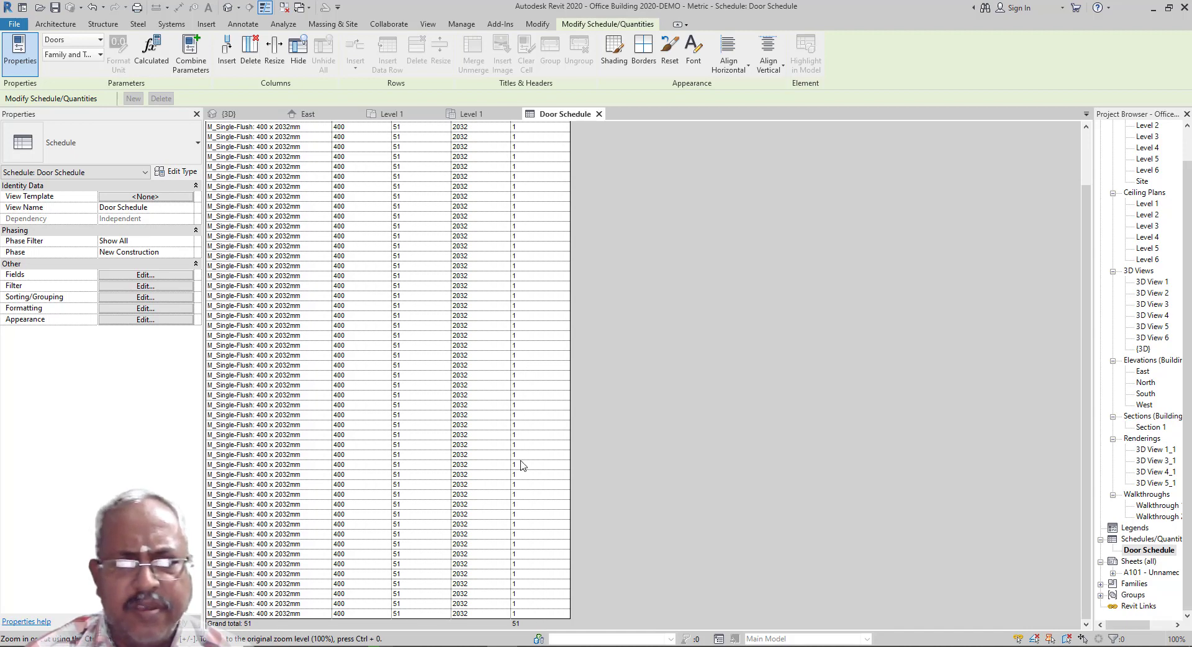
scroll(520, 465, "up", 3)
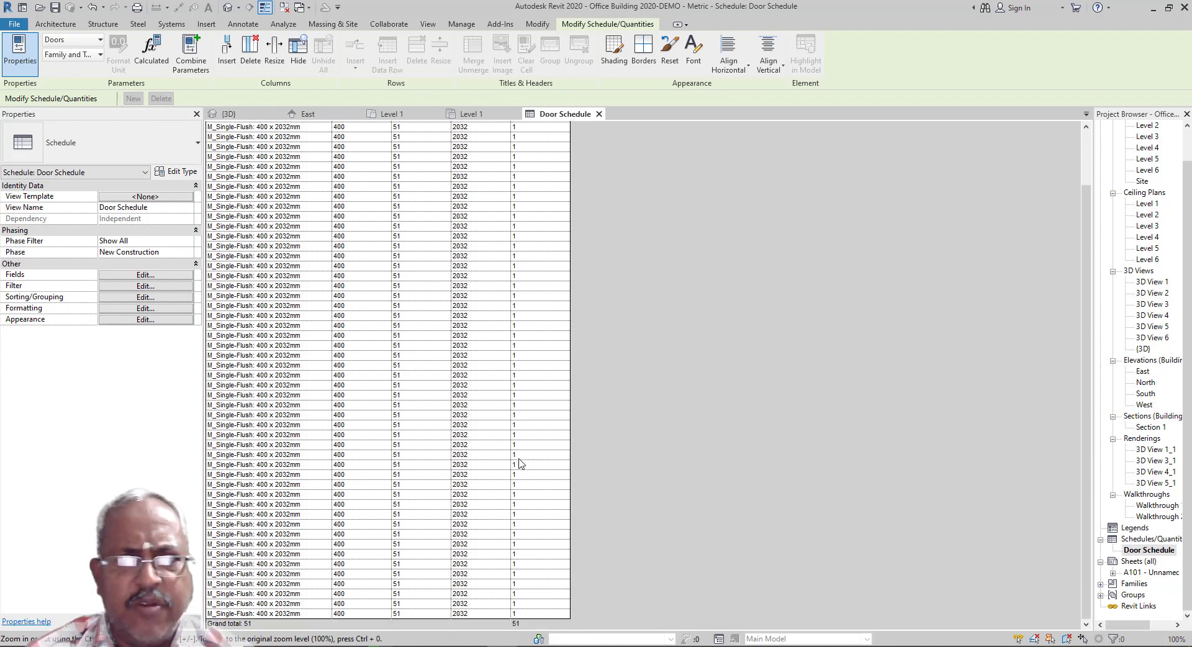
left_click(599, 113)
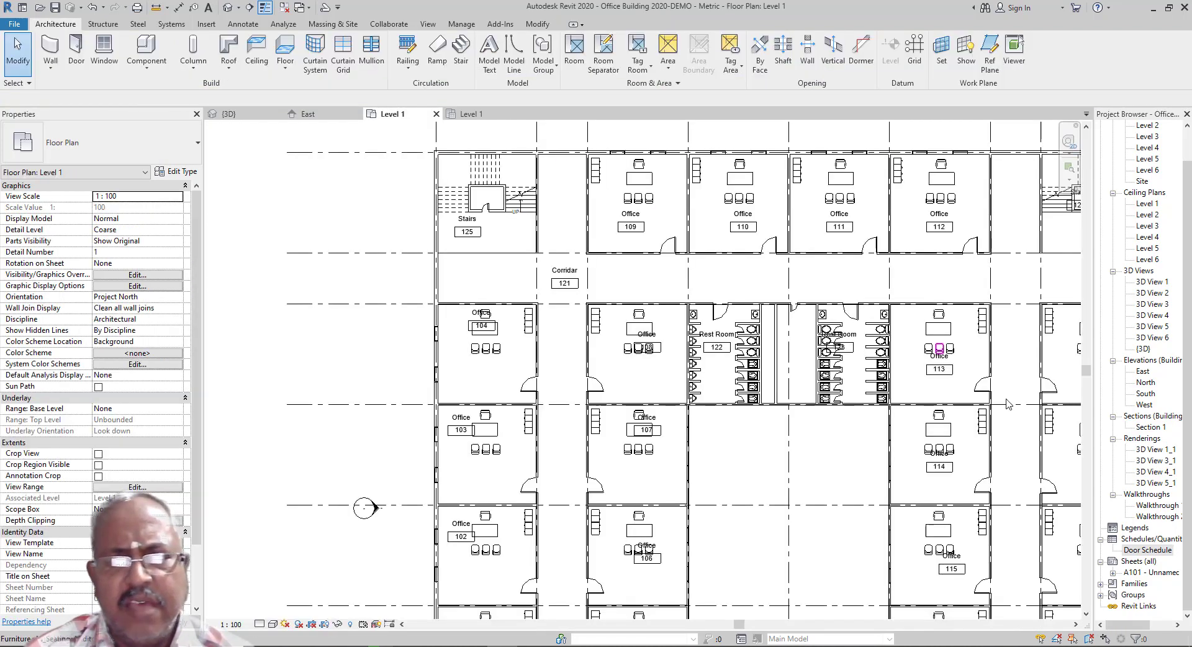
Open sheet A101 and the 3D View 1_1 office rendering to examine the plan layout and the rendered interior.
double_click(1152, 572)
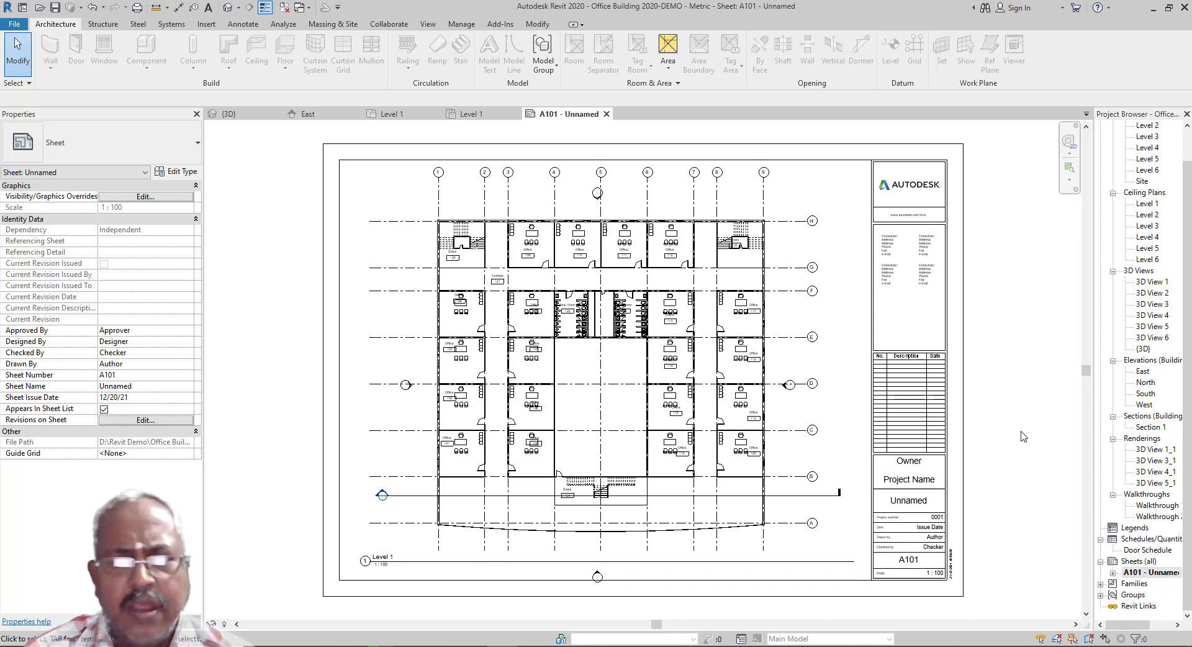
double_click(1168, 451)
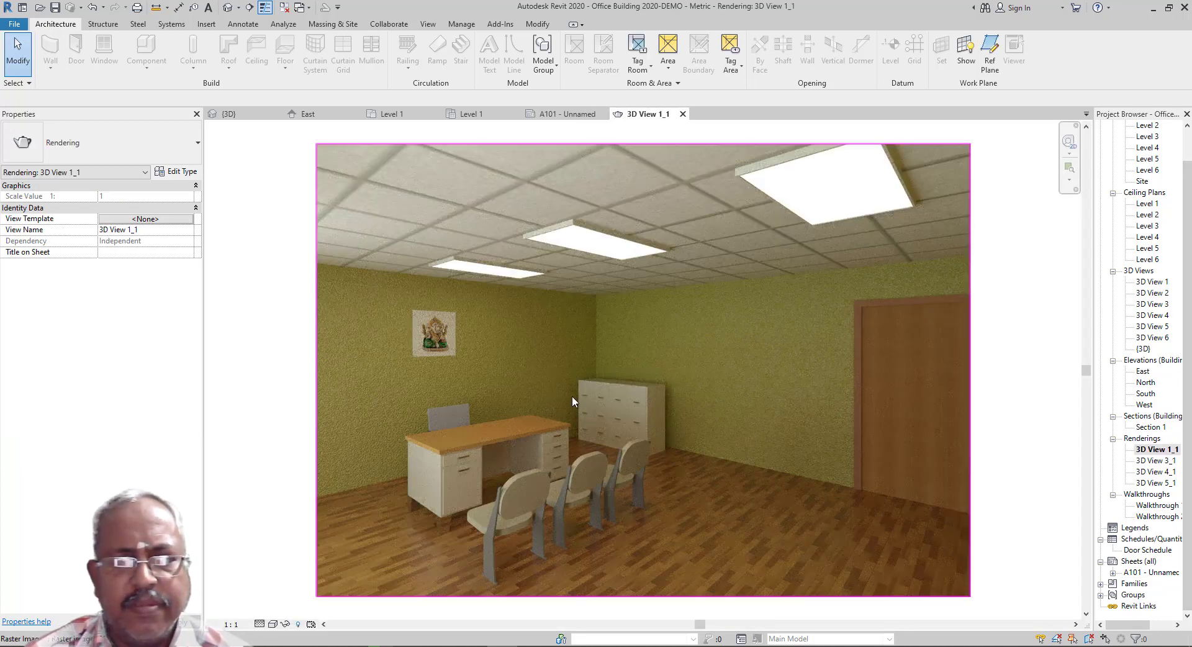
scroll(1188, 443, "up", 1)
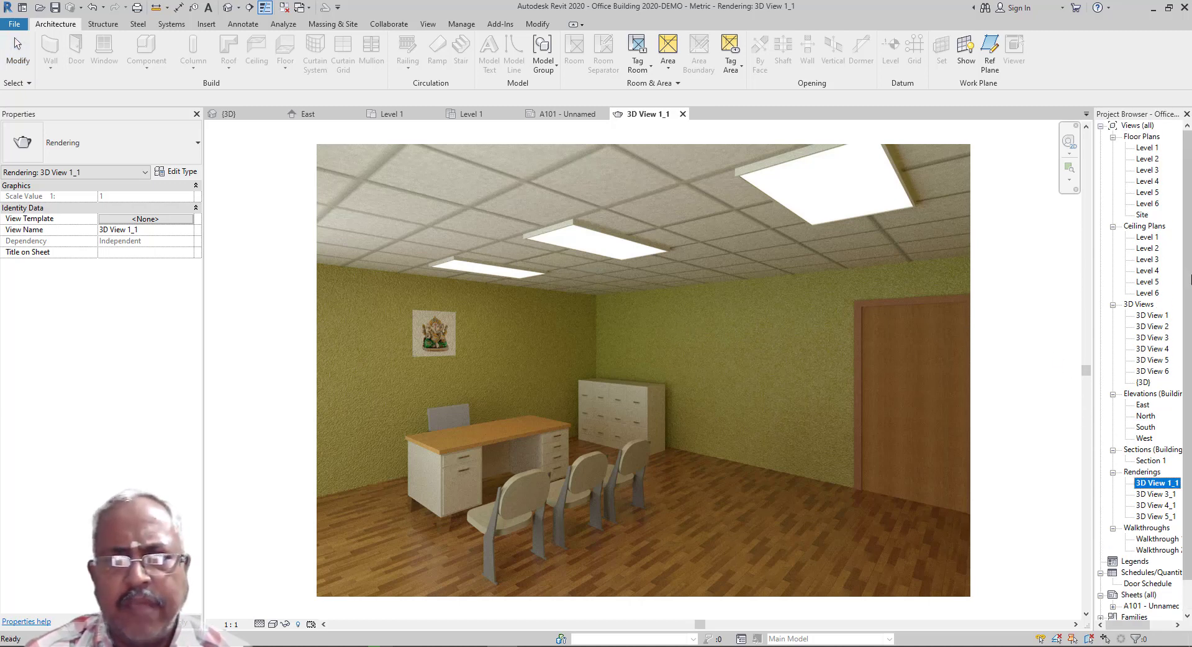
left_click(817, 157)
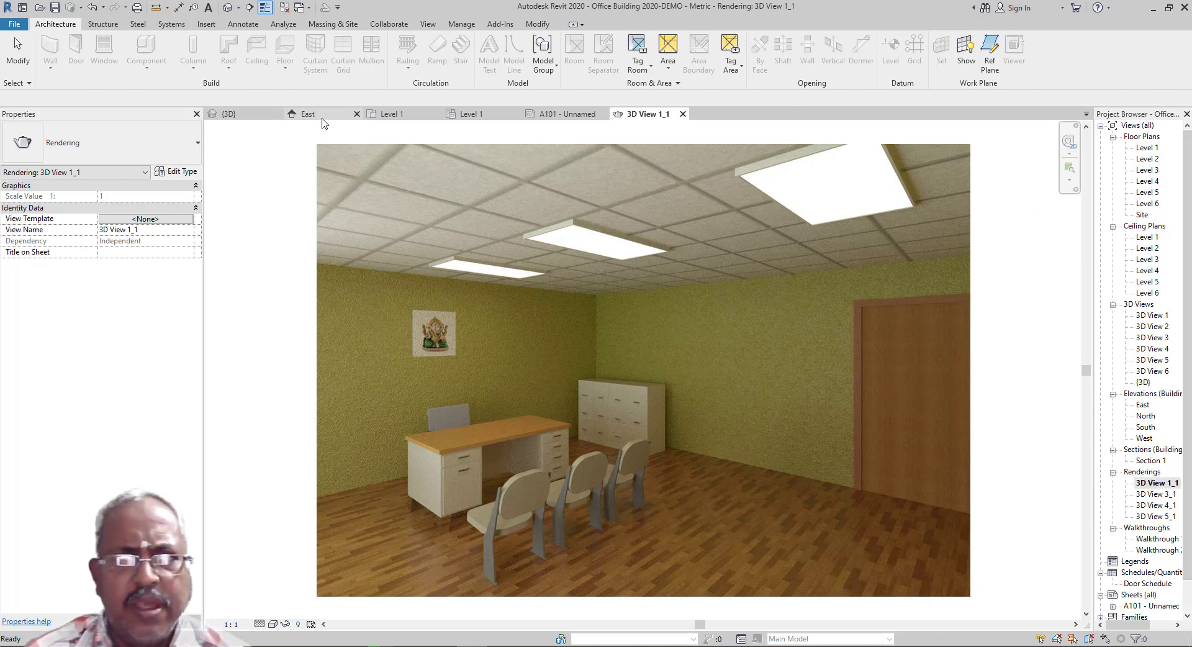
Review the camera and walkthrough options from the Level 1 plan, and compare 3D View 1 with the 3D View 1_1 rendering.
left_click(391, 116)
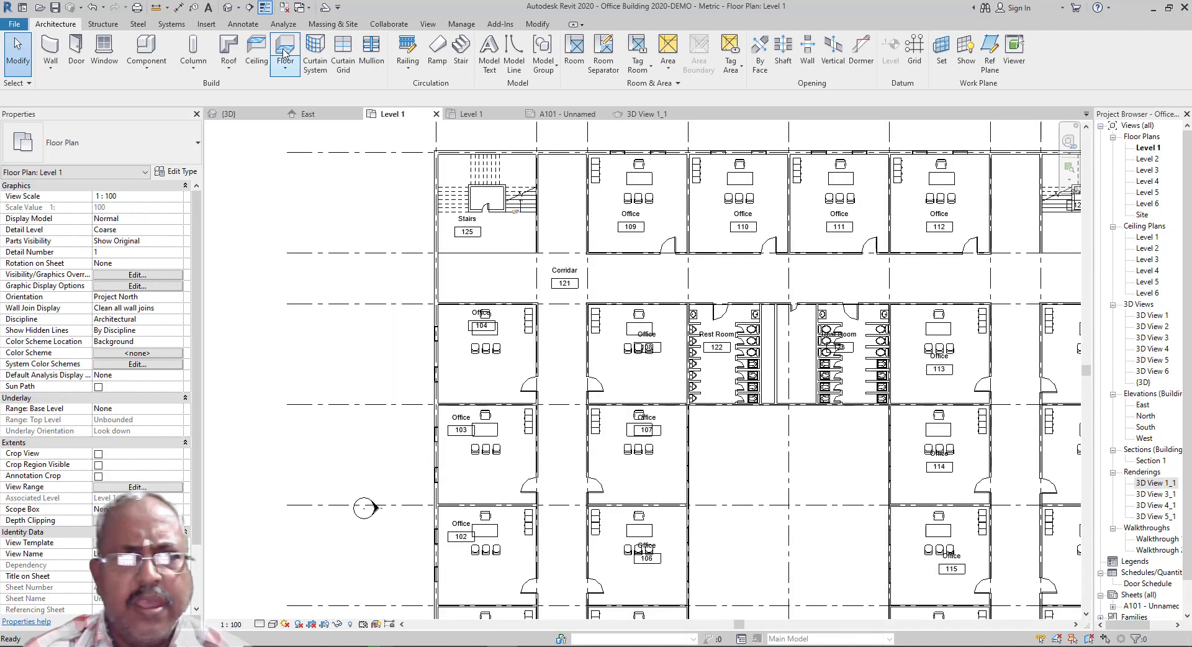
left_click(238, 8)
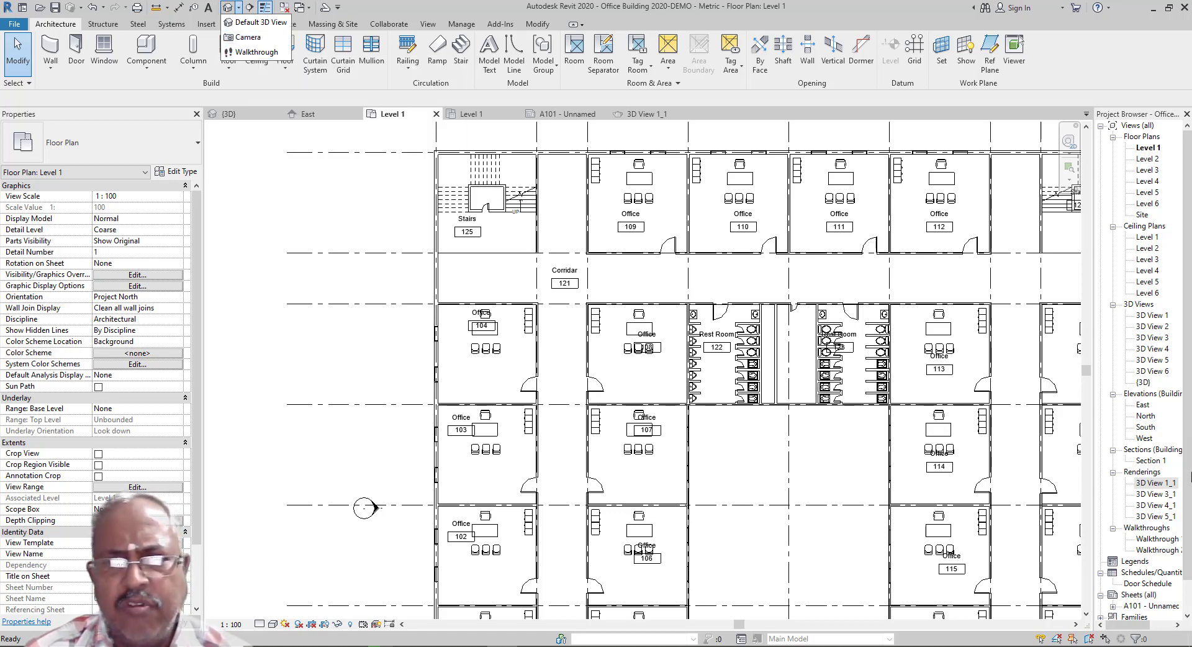
left_click(1153, 315)
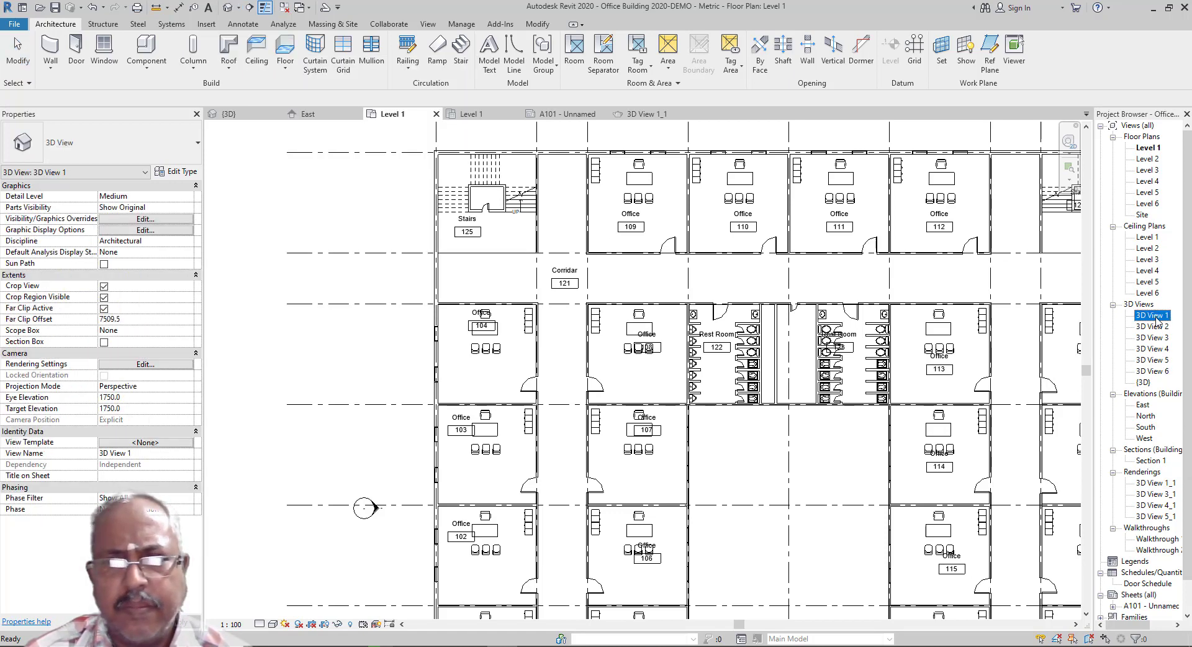
double_click(1152, 316)
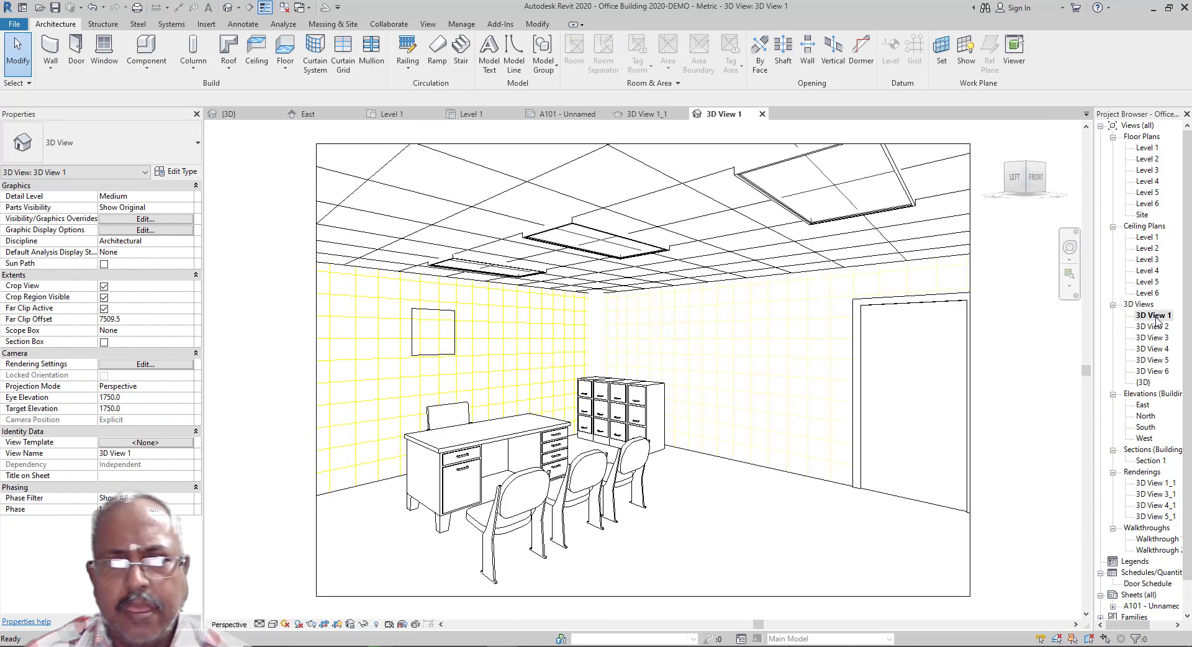
double_click(1154, 483)
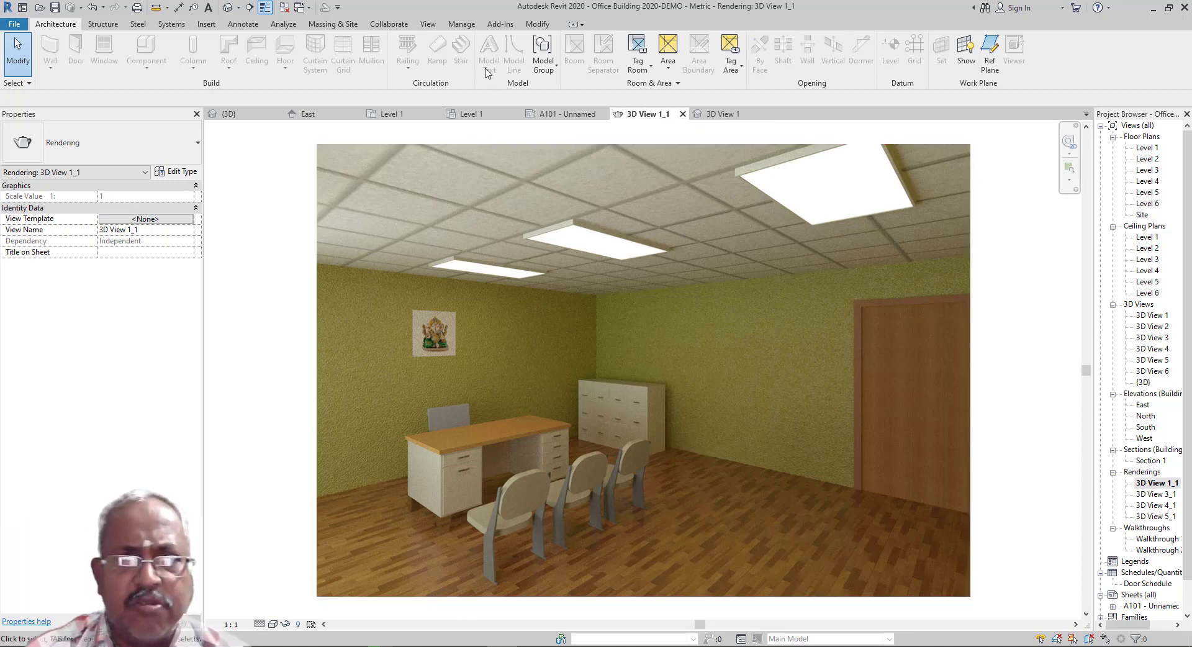
Look over the project management and modify tools, and view the 3D View 3_1, 3D View 4_1 and 3D View 5_1 renderings.
left_click(462, 23)
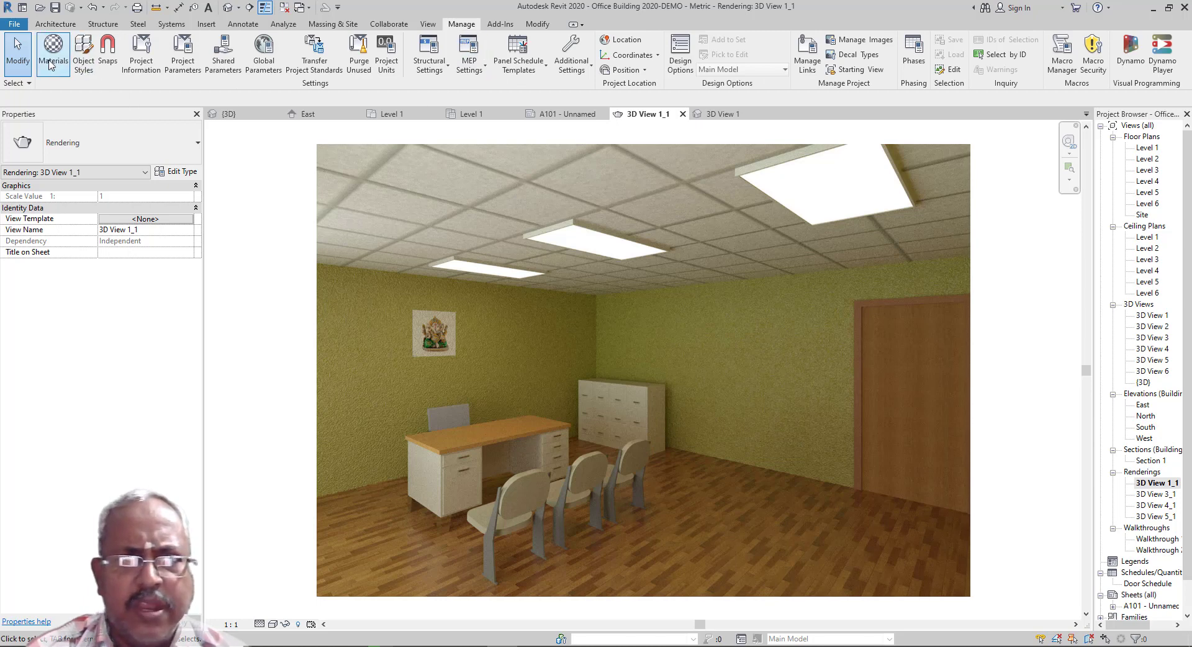
left_click(537, 25)
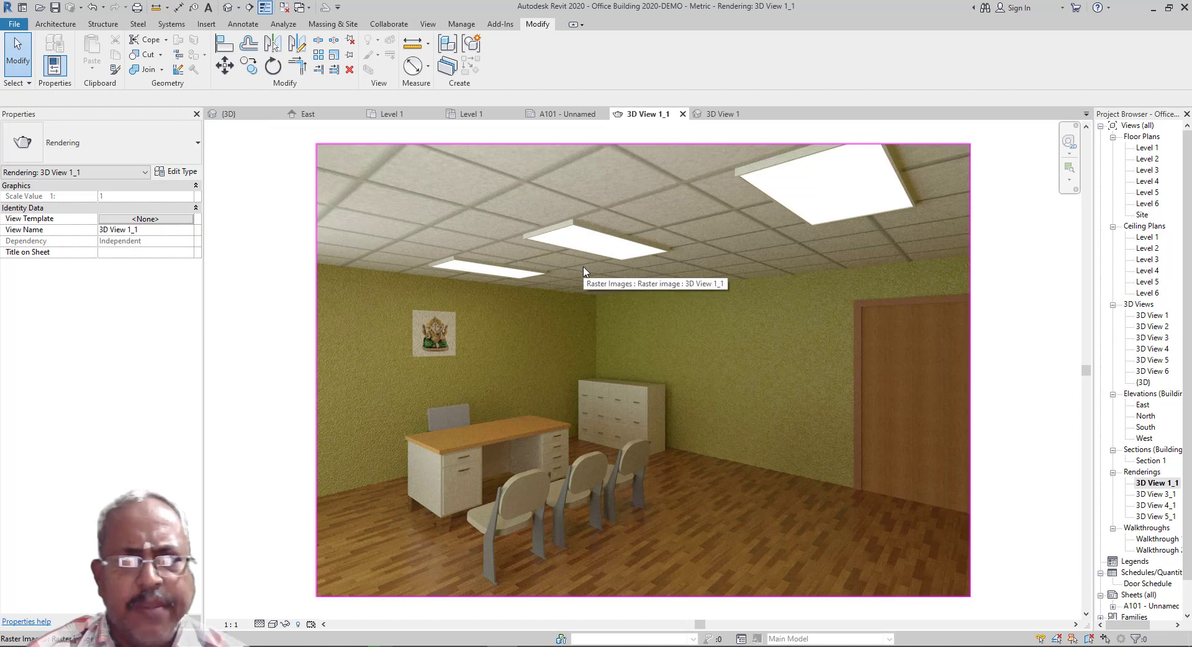
left_click(1164, 496)
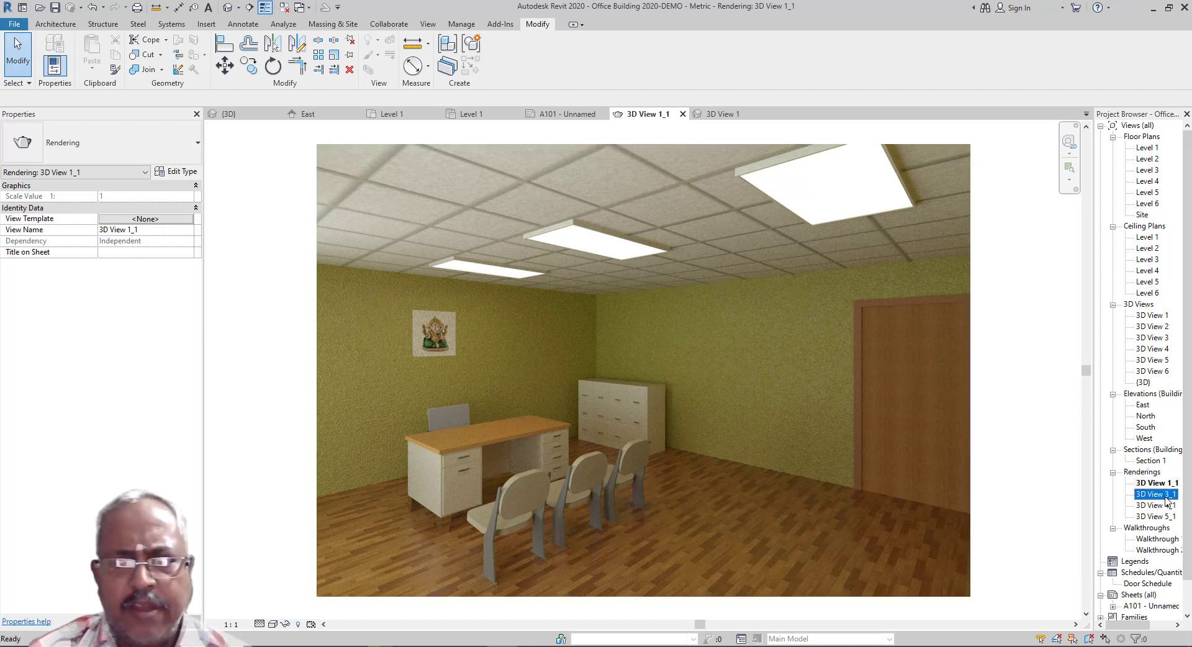
double_click(1165, 497)
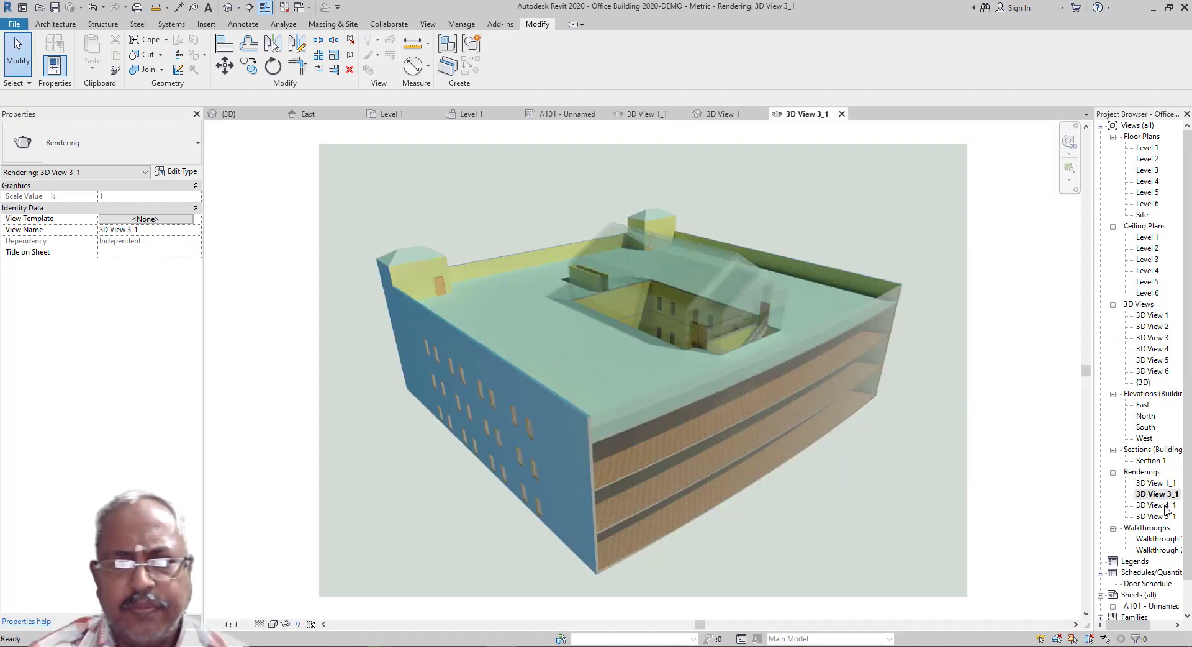
double_click(1166, 506)
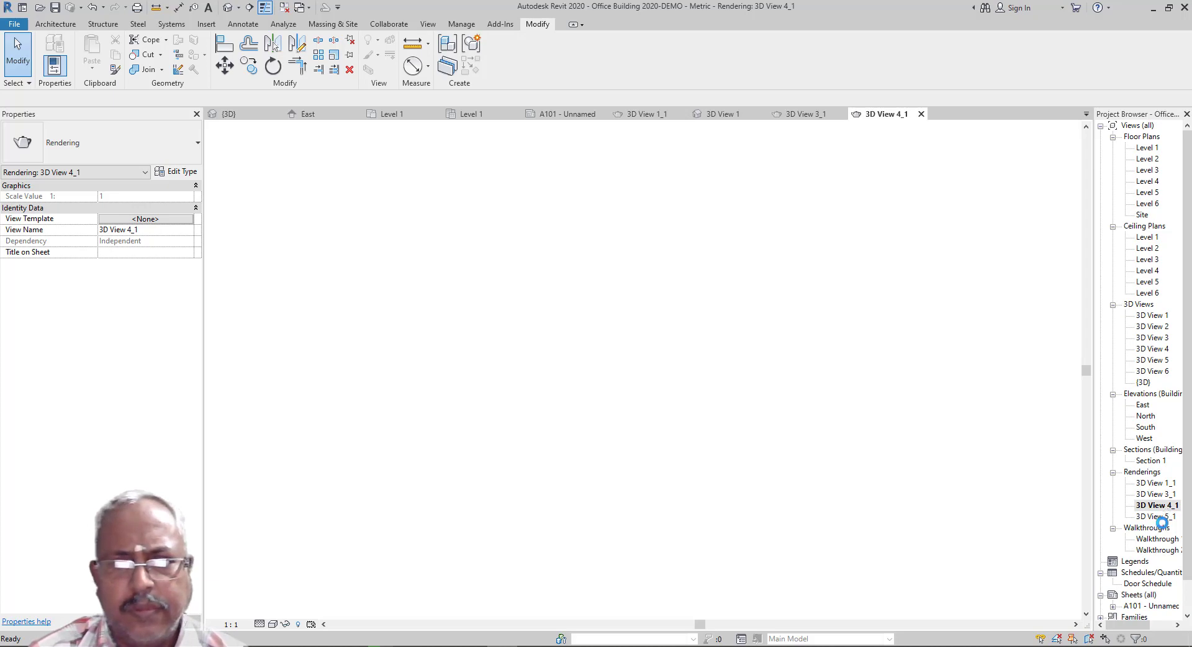
double_click(1164, 517)
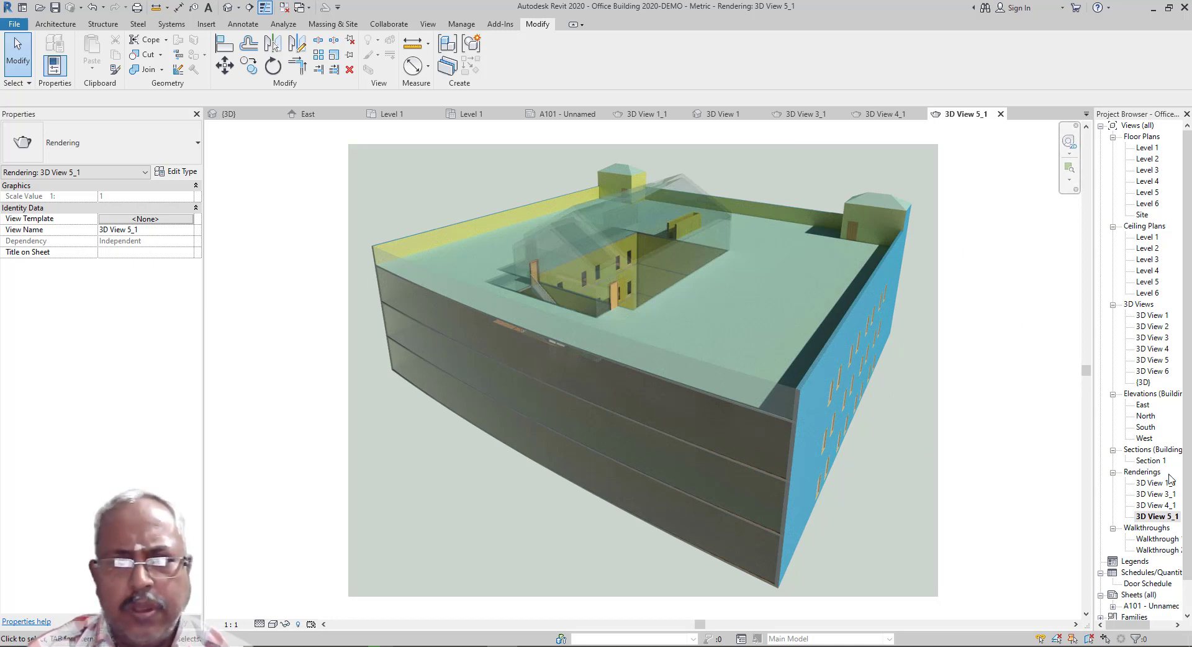
Open the Walkthrough 1 view and play the exported Office Building 2020-DEMO - Metric Walkthrough 2.avi in VLC media player.
left_click(1158, 539)
double_click(1159, 544)
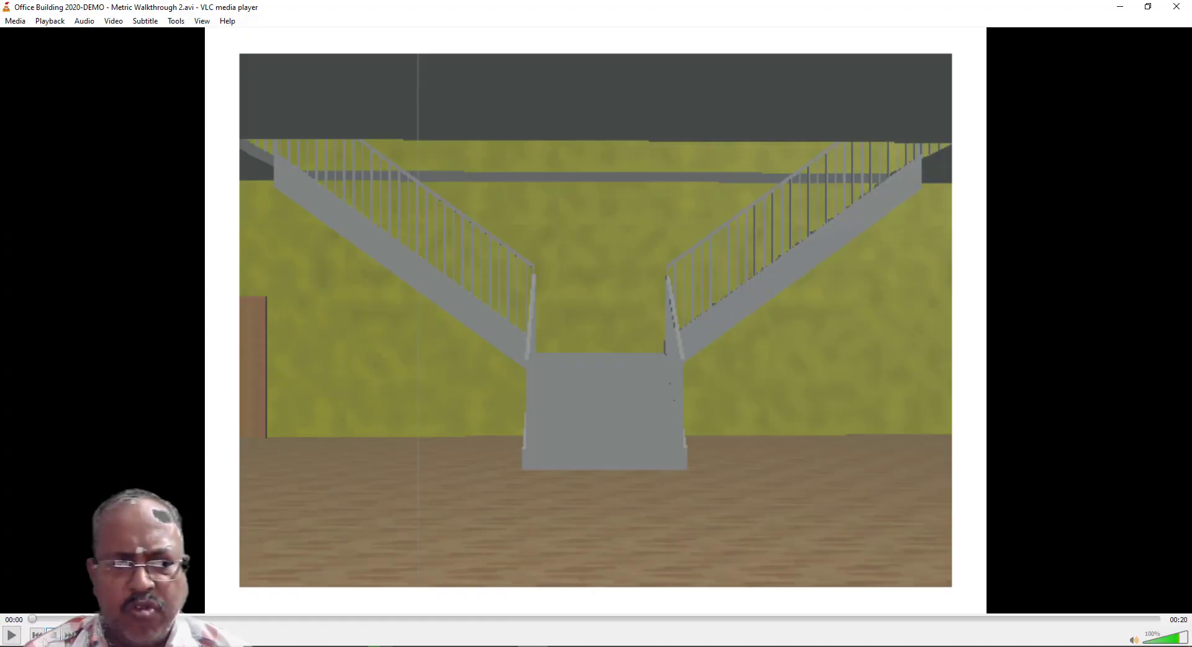
left_click(13, 635)
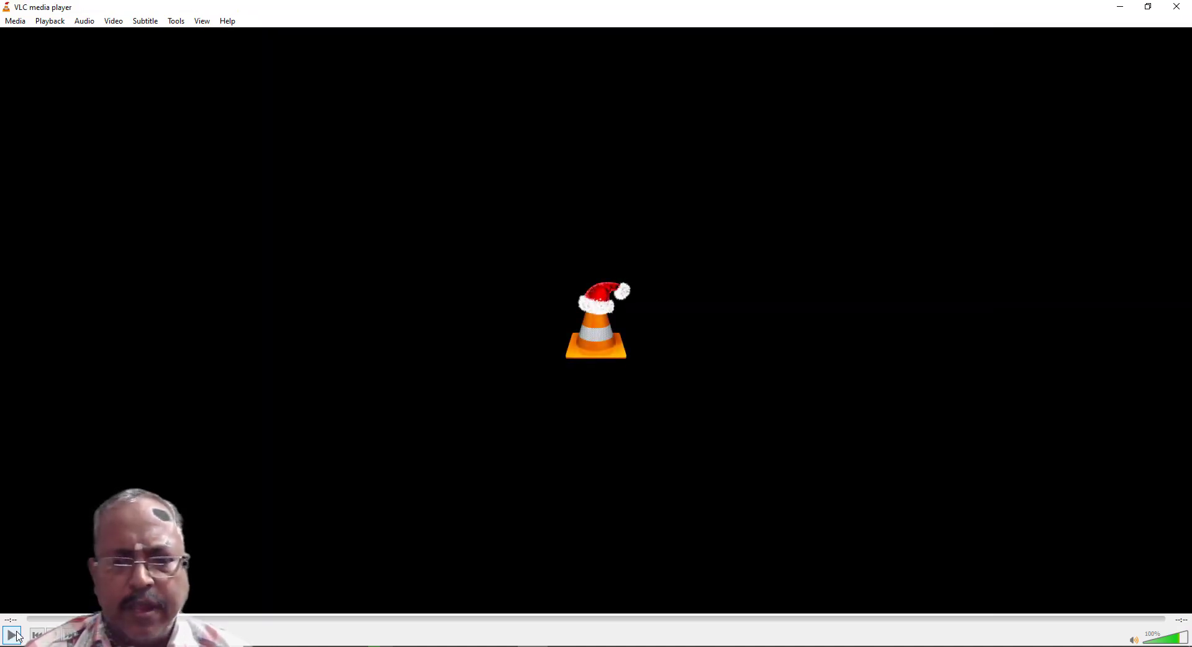
left_click(1120, 8)
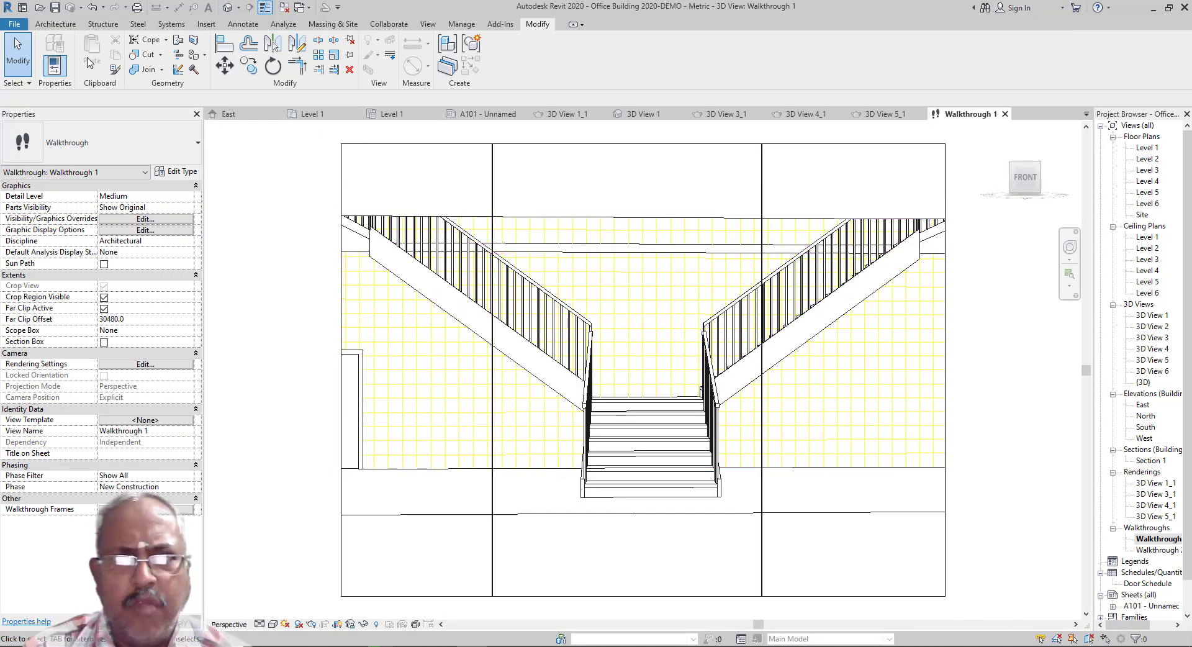
Review the model's export formats, including the Images and Animations options for walkthroughs and images, and return to the 3D View 1_1 rendering.
left_click(13, 23)
mouse_move(46, 205)
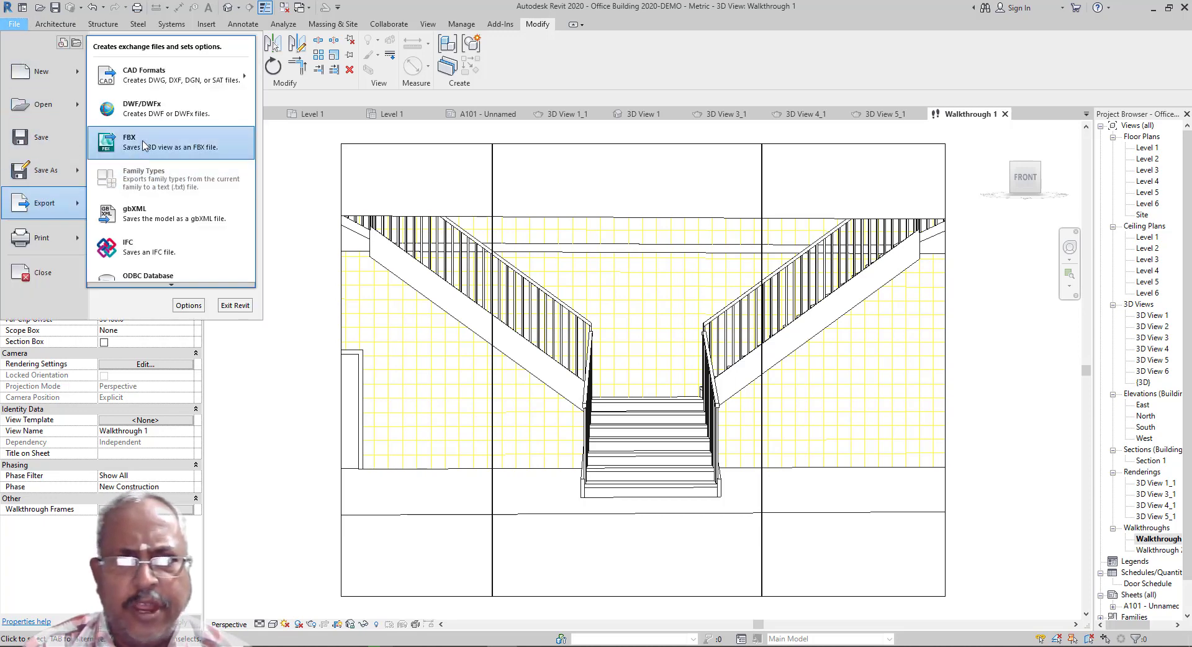
mouse_move(180, 90)
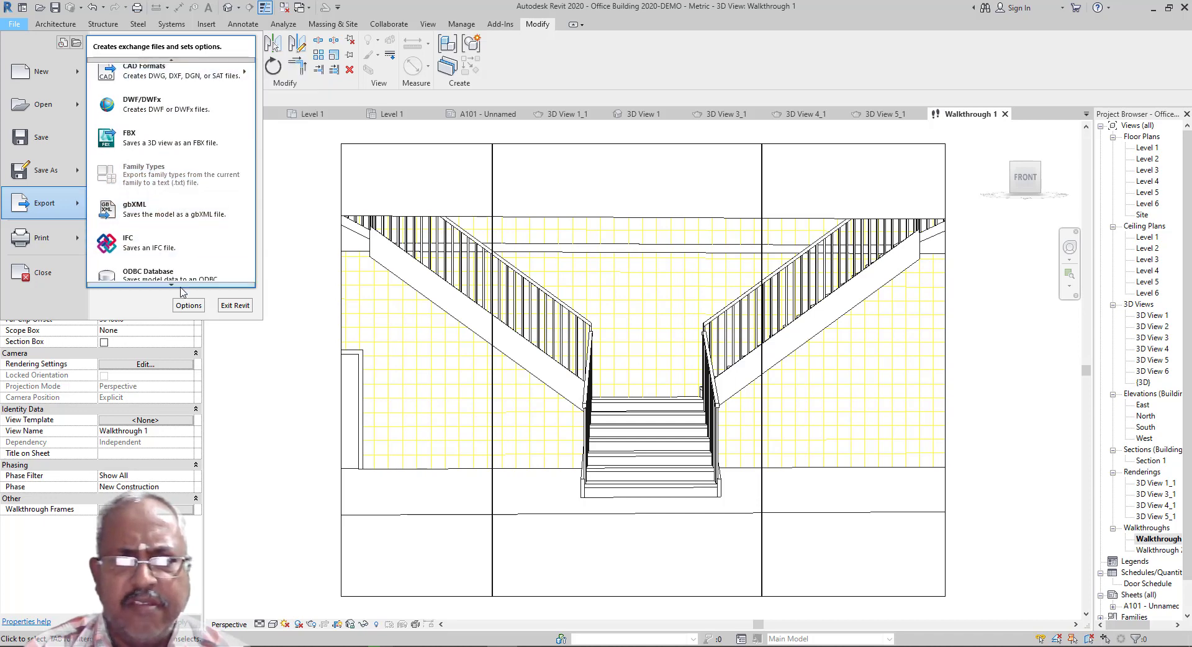
scroll(171, 273, "down", 3)
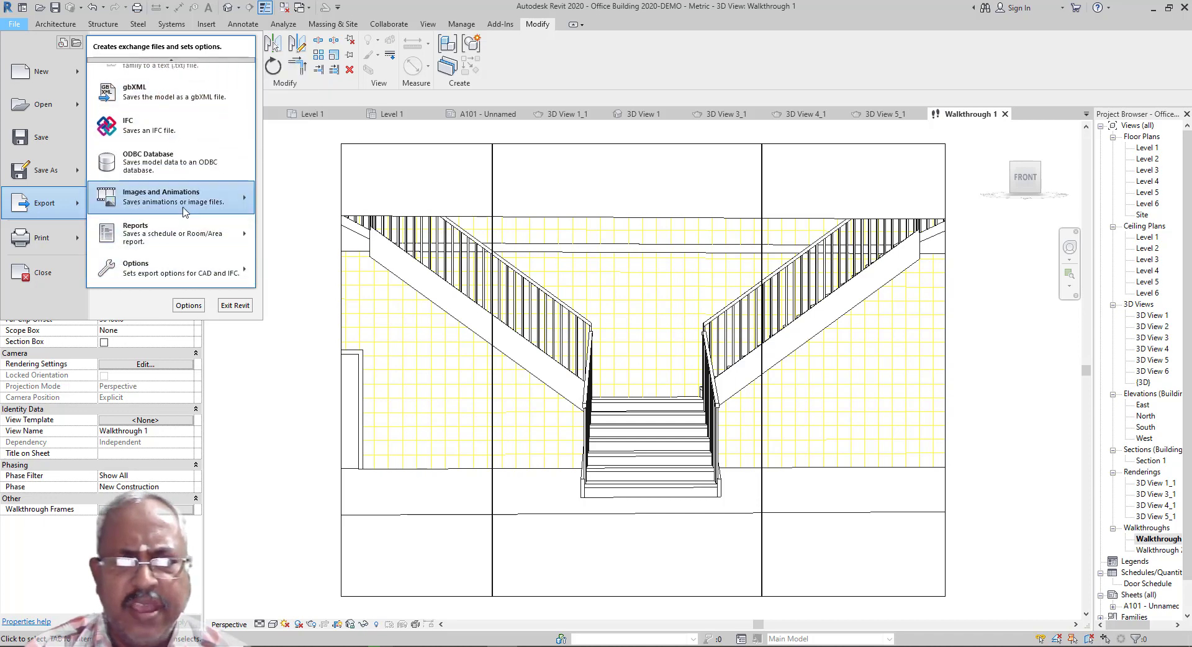
mouse_move(184, 212)
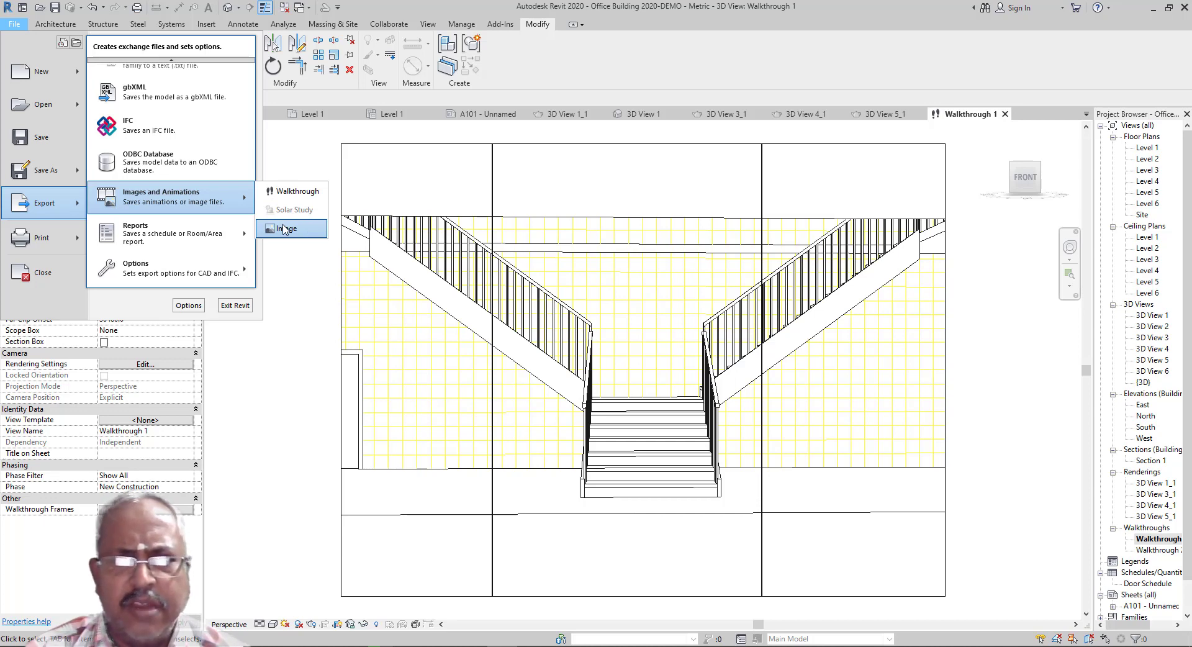
left_click(1168, 485)
double_click(1167, 485)
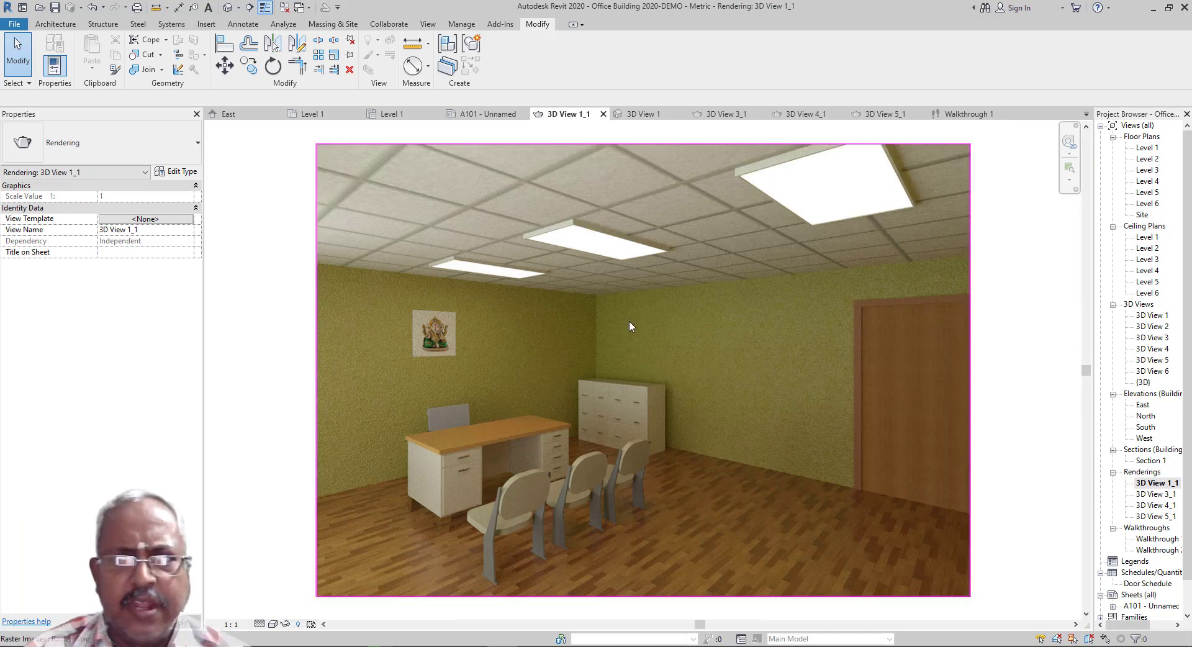
left_click(1153, 11)
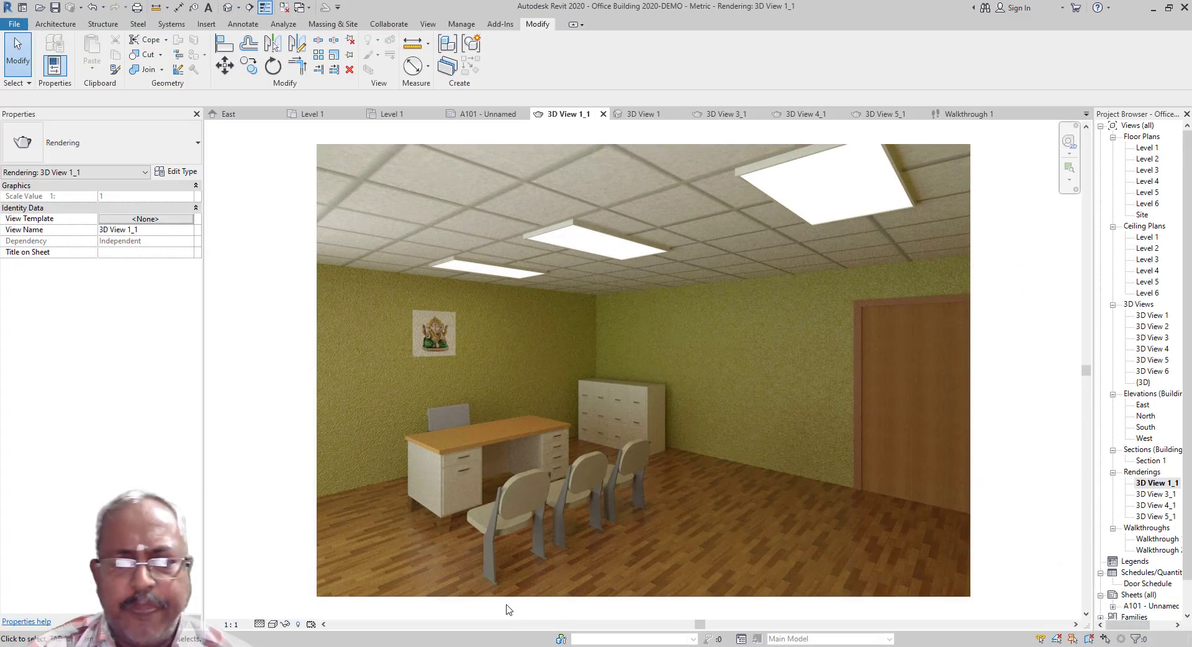
Open the Level 1 floor plan, add a new option set in Design Options, and minimise Revit to the desktop.
double_click(1147, 147)
left_click(460, 25)
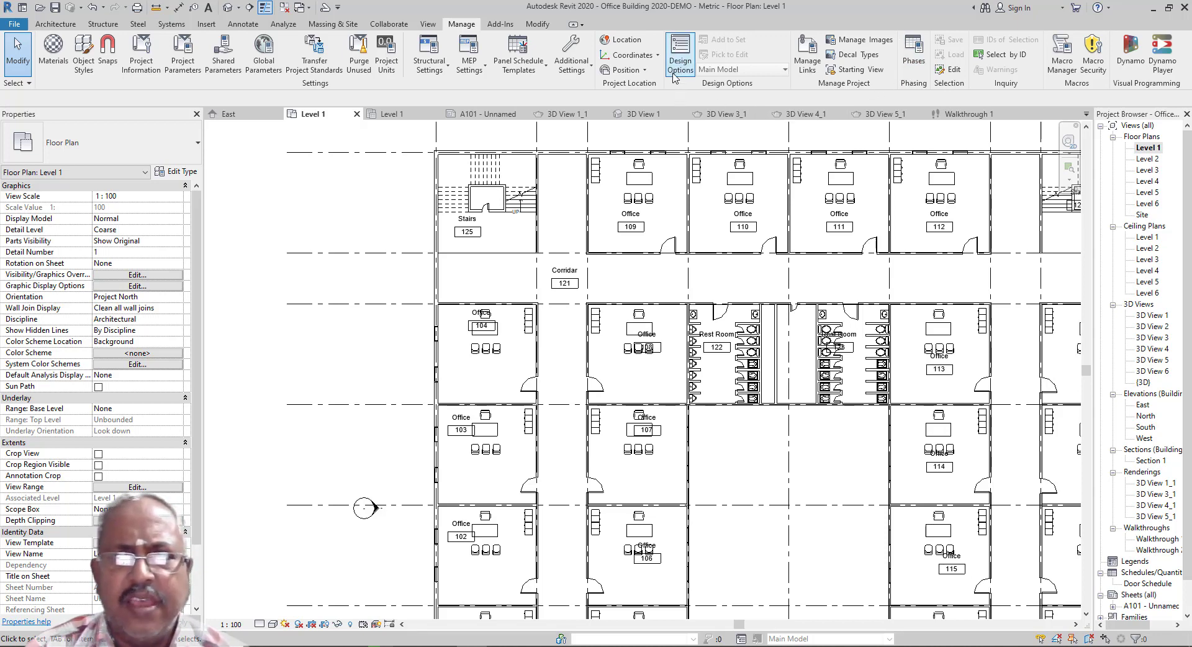
scroll(417, 289, "down", 2)
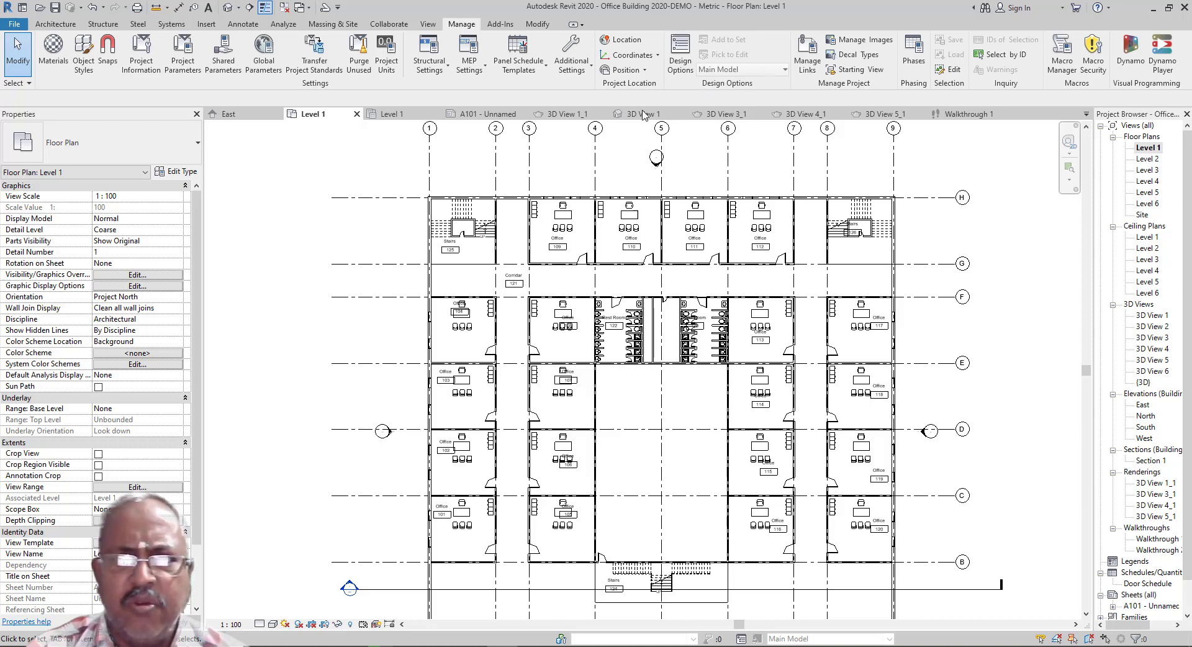
left_click(683, 59)
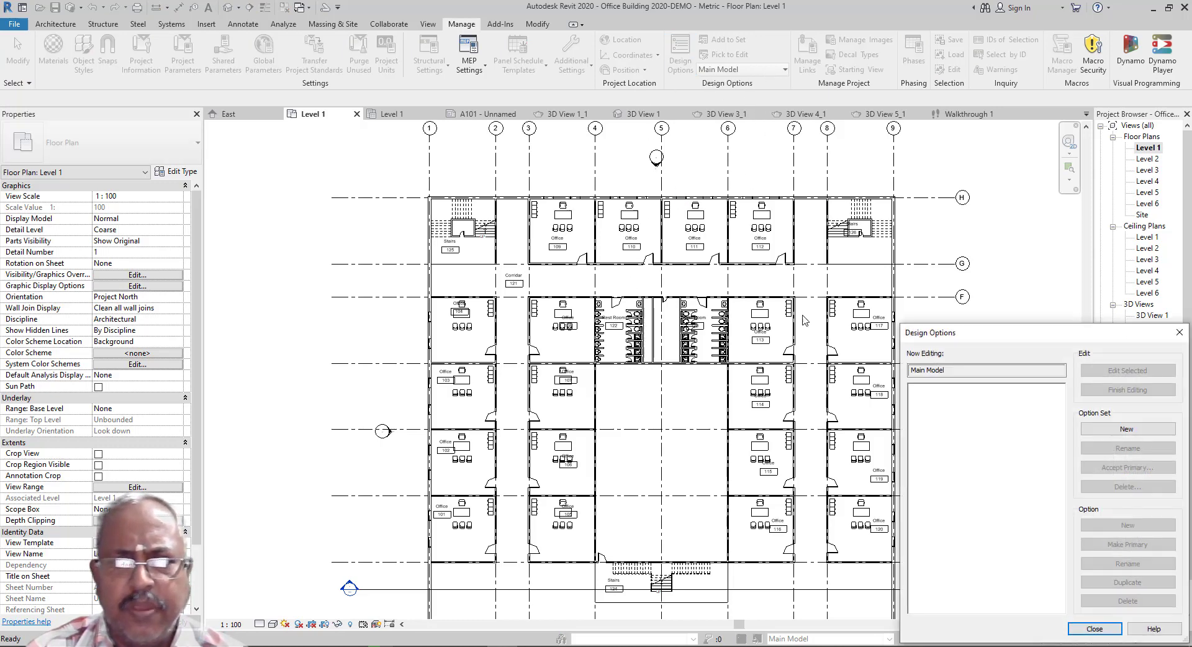
left_click(1104, 427)
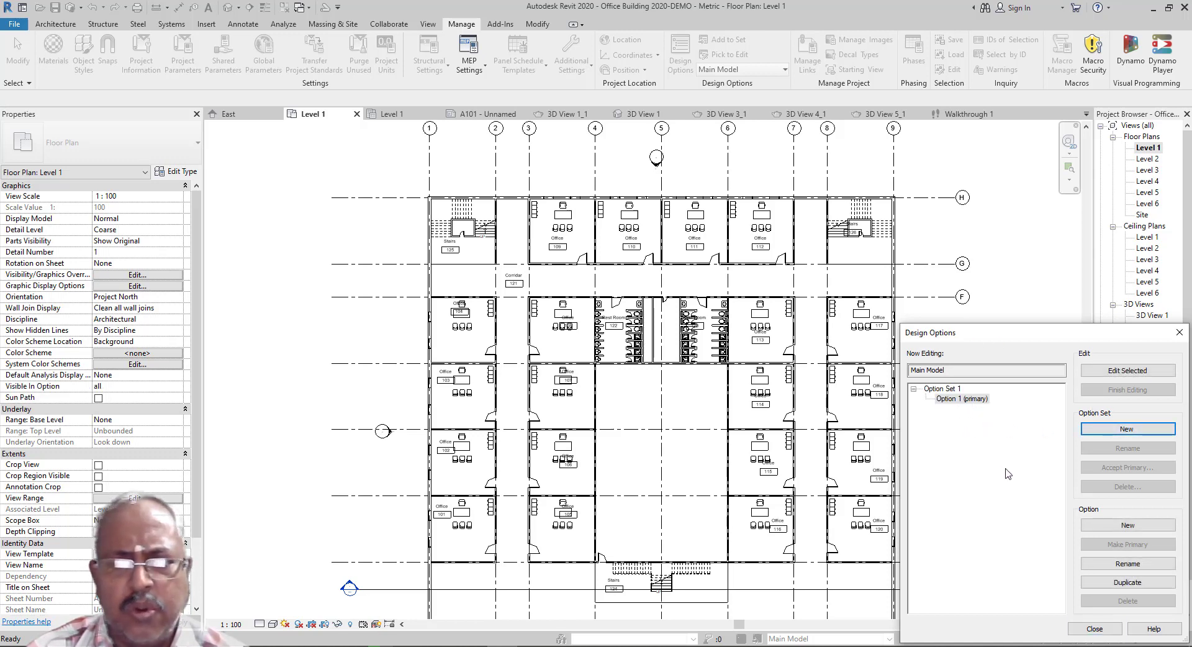
left_click(1180, 333)
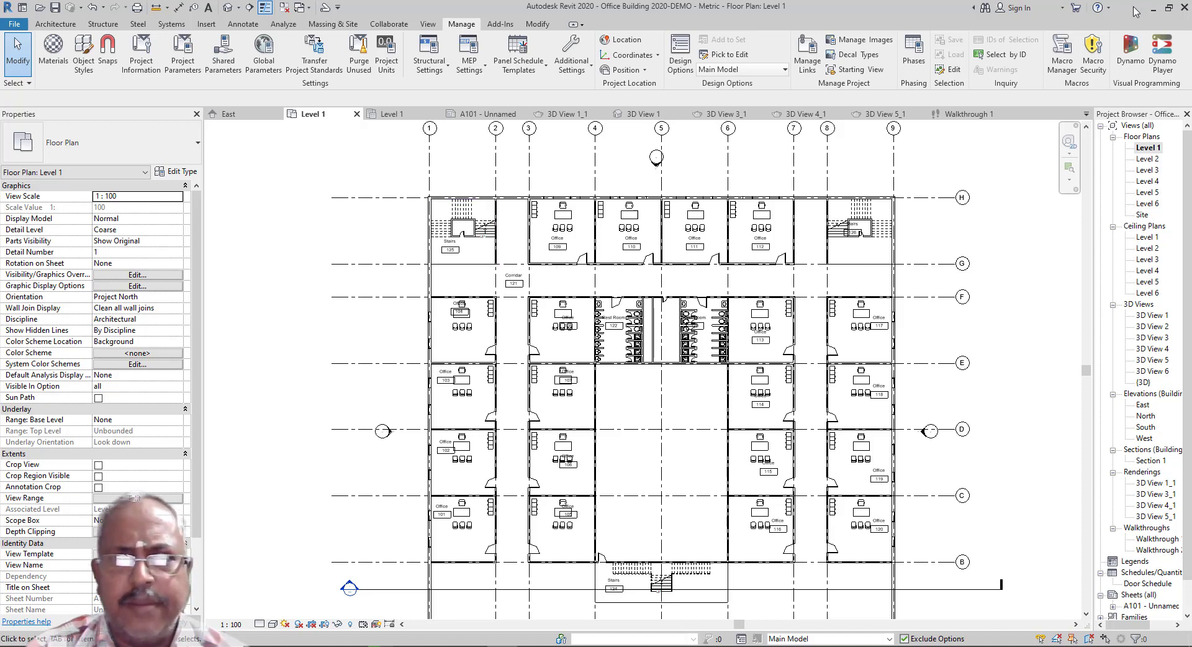
left_click(1153, 8)
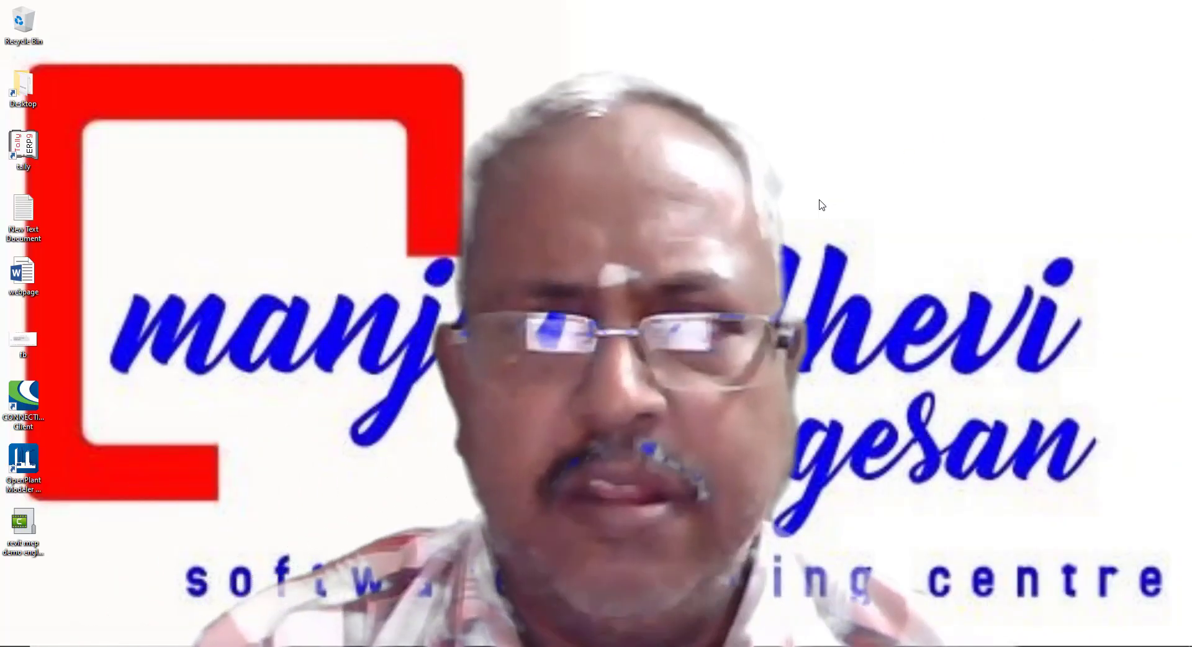